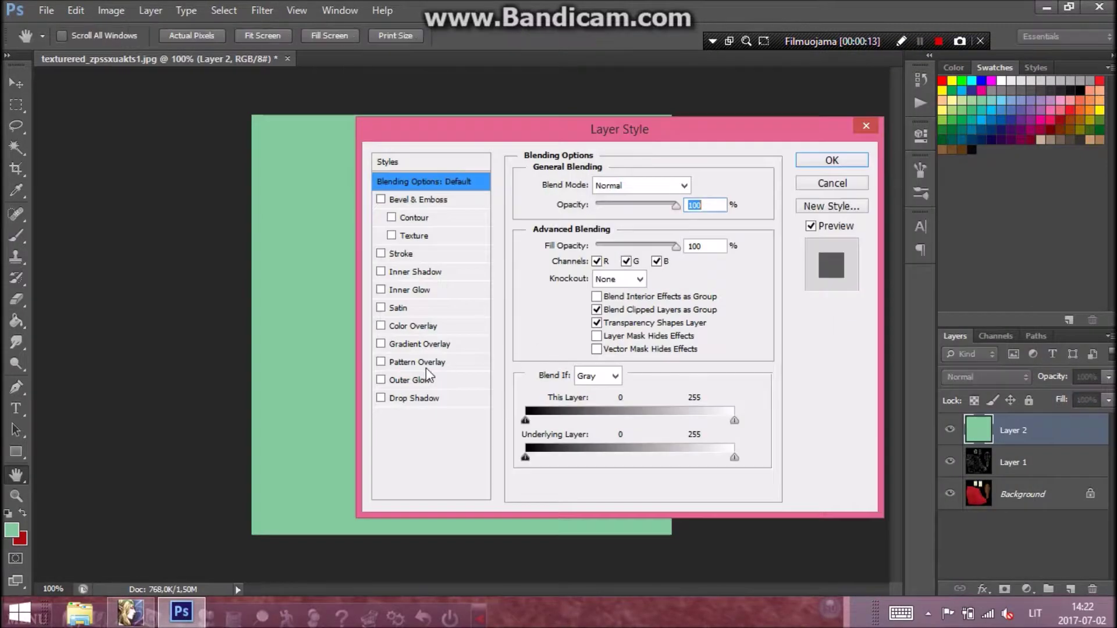
- Add a Pattern Overlay to Layer 2 using the flying black birds pattern
{"action": "left_click", "coordinate": [422, 365]}
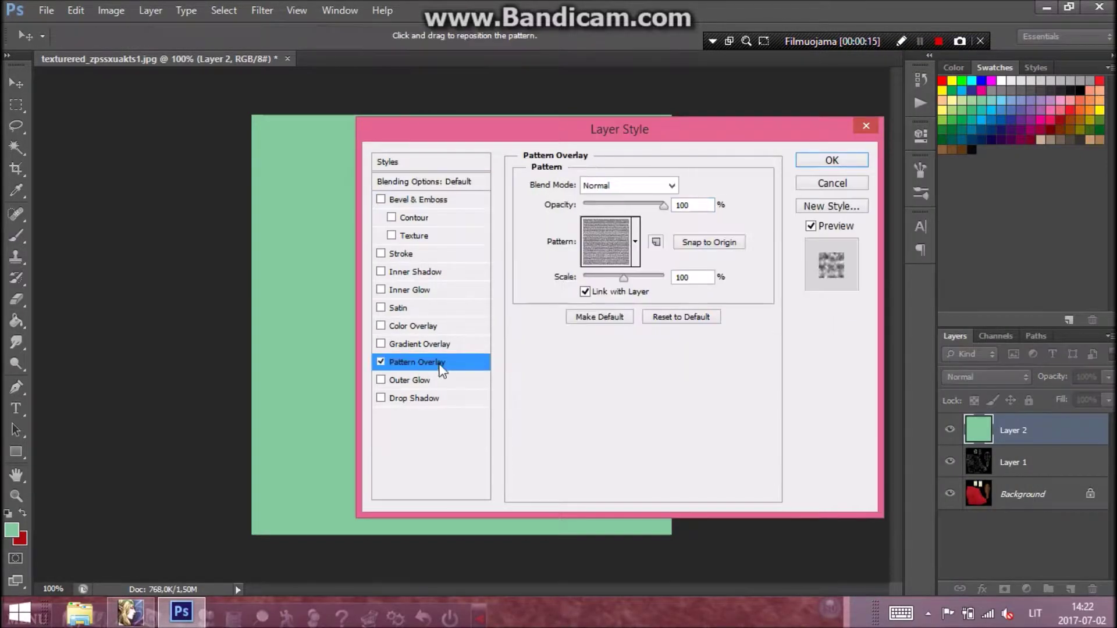
{"action": "left_click", "coordinate": [610, 250]}
{"action": "left_click", "coordinate": [649, 368]}
{"action": "left_click", "coordinate": [777, 285]}
- Try the bird pattern at 50% scale, settle on 75%, and apply the layer style
{"action": "double_click", "coordinate": [682, 276]}
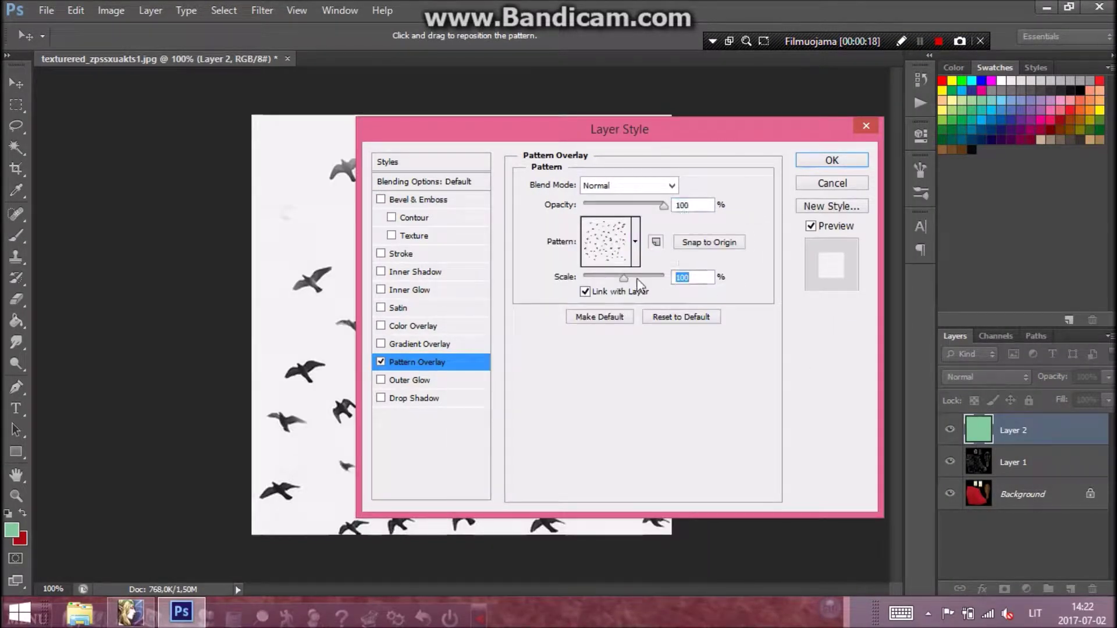
{"action": "type", "text": "50"}
{"action": "left_click_drag", "start_coordinate": [669, 124], "coordinate": [769, 236]}
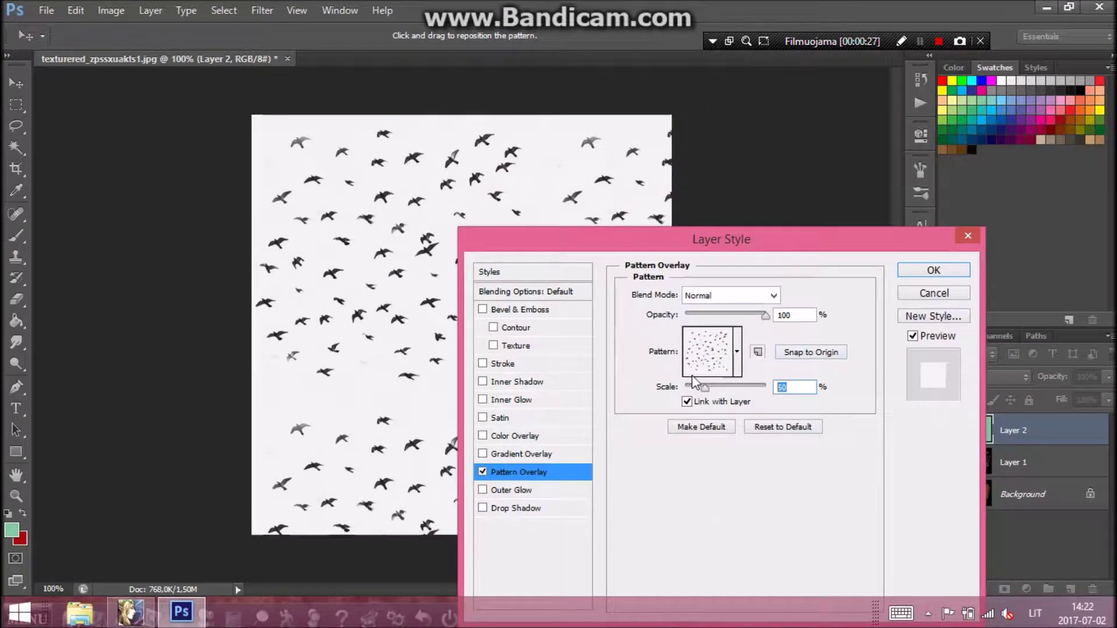
{"action": "type", "text": "75"}
{"action": "left_click", "coordinate": [934, 272]}
- Export the bird texture from Photoshop for web as a 512 × 512 px PNG-24 named texturered_zpssxuakts1 in the patikrinti folder
{"action": "left_click", "coordinate": [920, 41]}
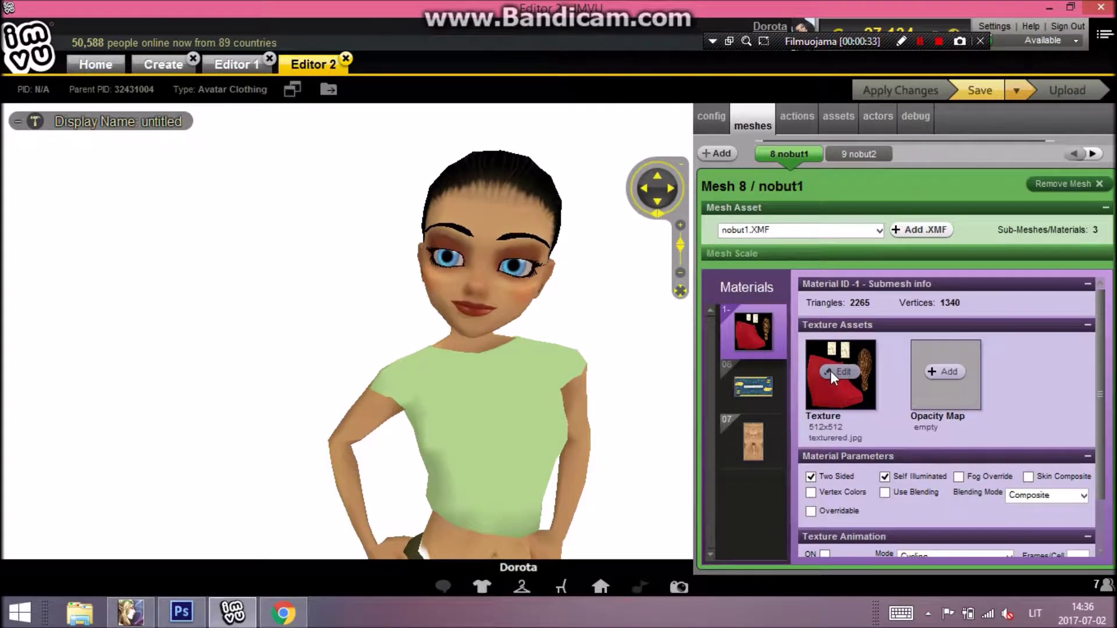
{"action": "left_click", "coordinate": [830, 371]}
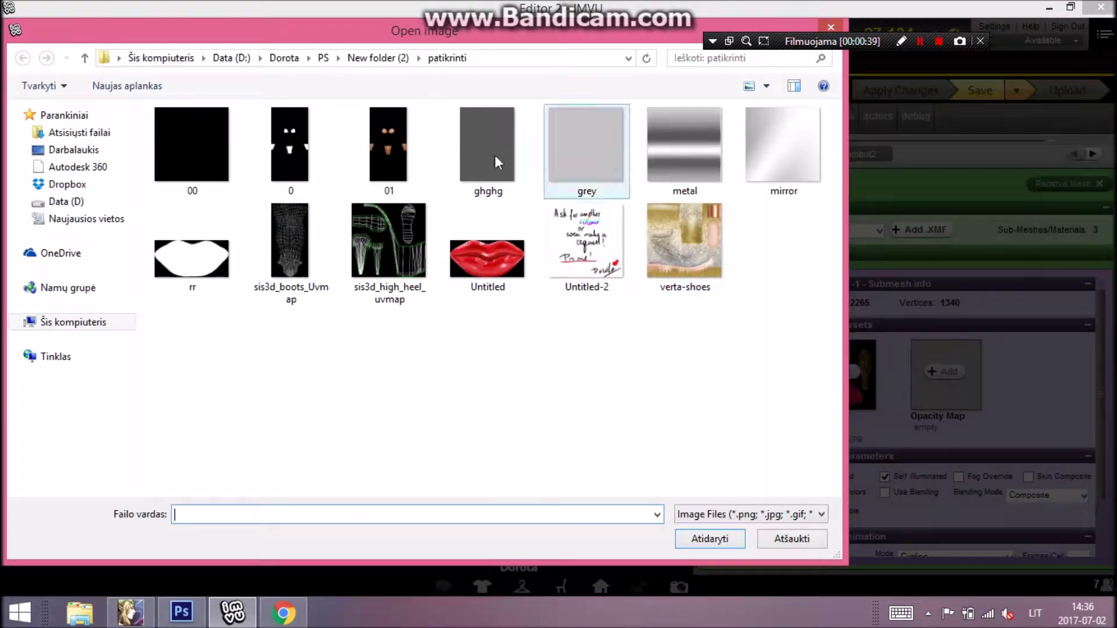
{"action": "left_click", "coordinate": [181, 614]}
{"action": "left_click", "coordinate": [47, 11]}
{"action": "left_click", "coordinate": [108, 238]}
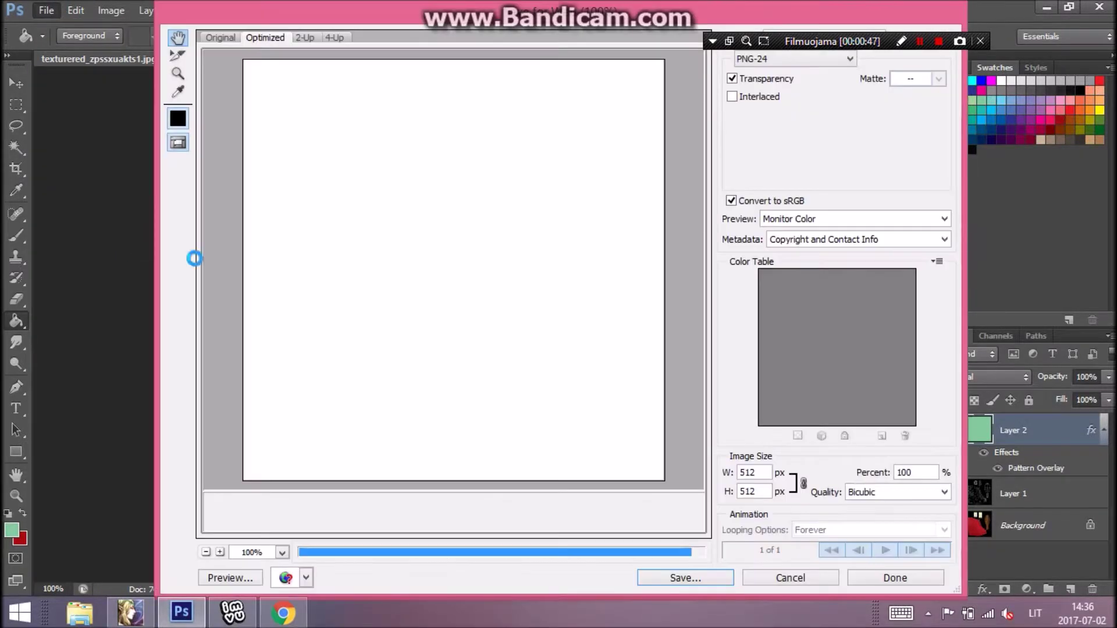
{"action": "left_click", "coordinate": [682, 582]}
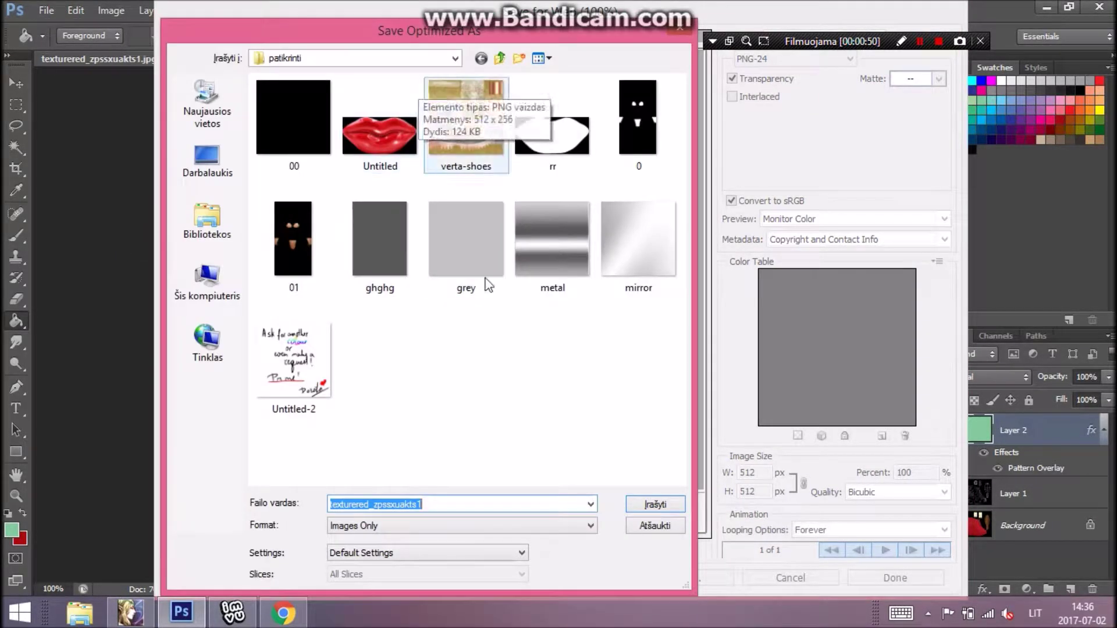
{"action": "left_click", "coordinate": [646, 502]}
- In the IMVU editor, replace the first nobut1 material's texture with texturered_zpssxuakts1 and apply the changes
{"action": "left_click", "coordinate": [234, 614]}
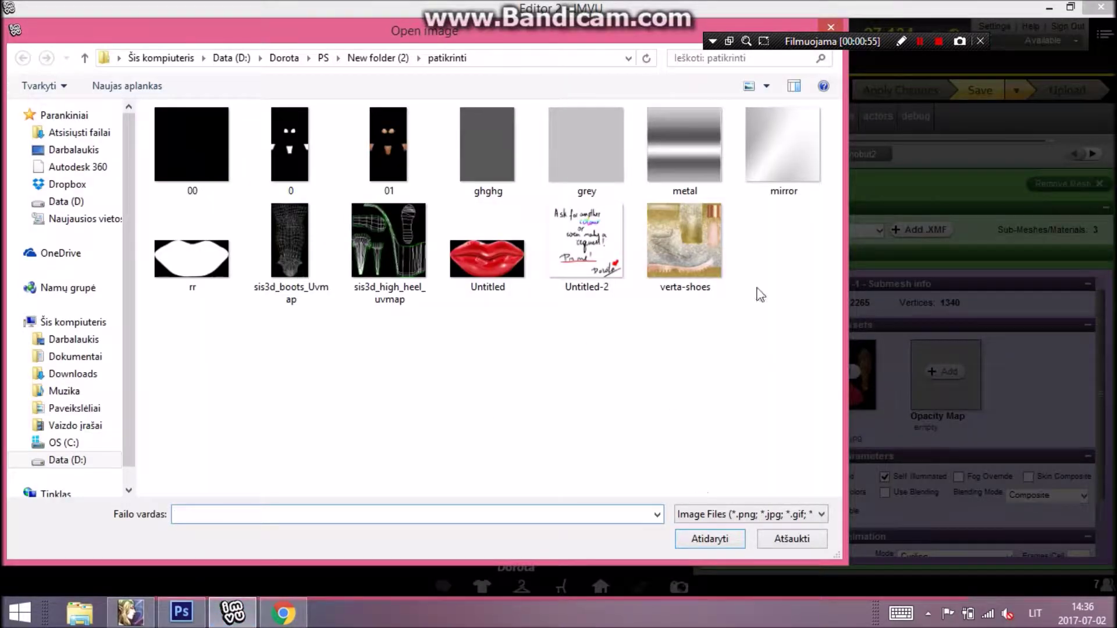
{"action": "left_click", "coordinate": [189, 620]}
{"action": "left_click", "coordinate": [237, 616]}
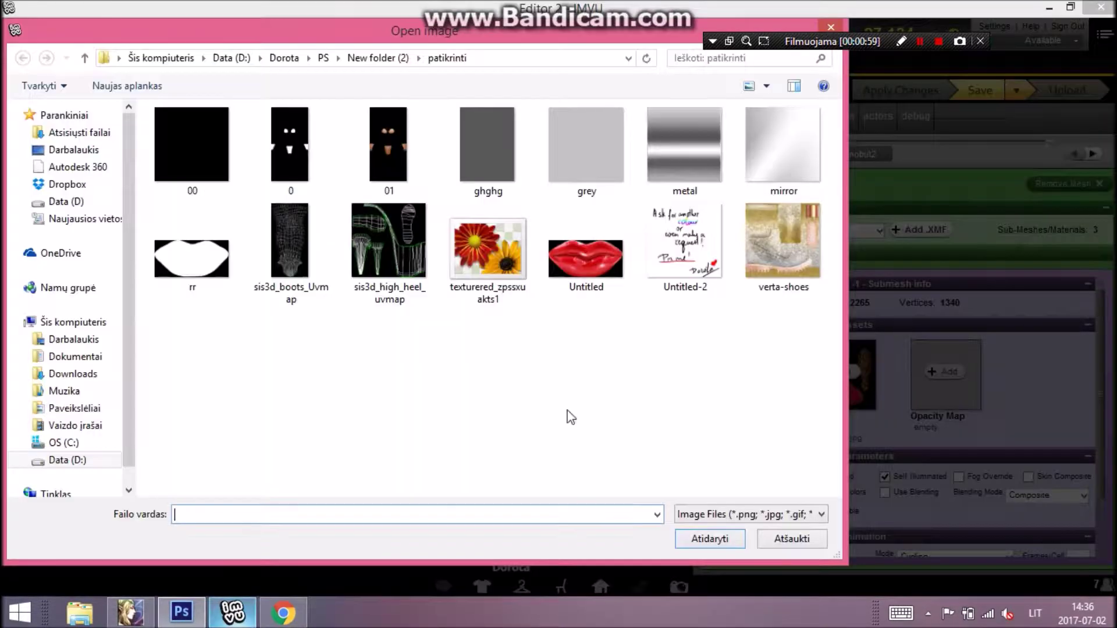
{"action": "left_click", "coordinate": [777, 542]}
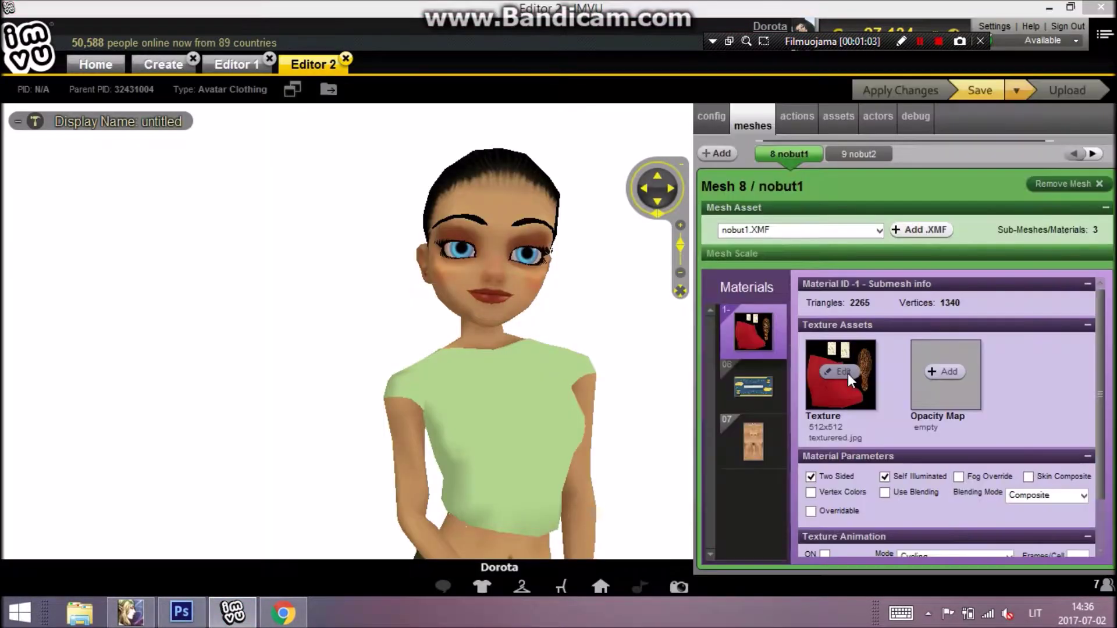
{"action": "left_click", "coordinate": [847, 373]}
{"action": "left_click", "coordinate": [488, 250]}
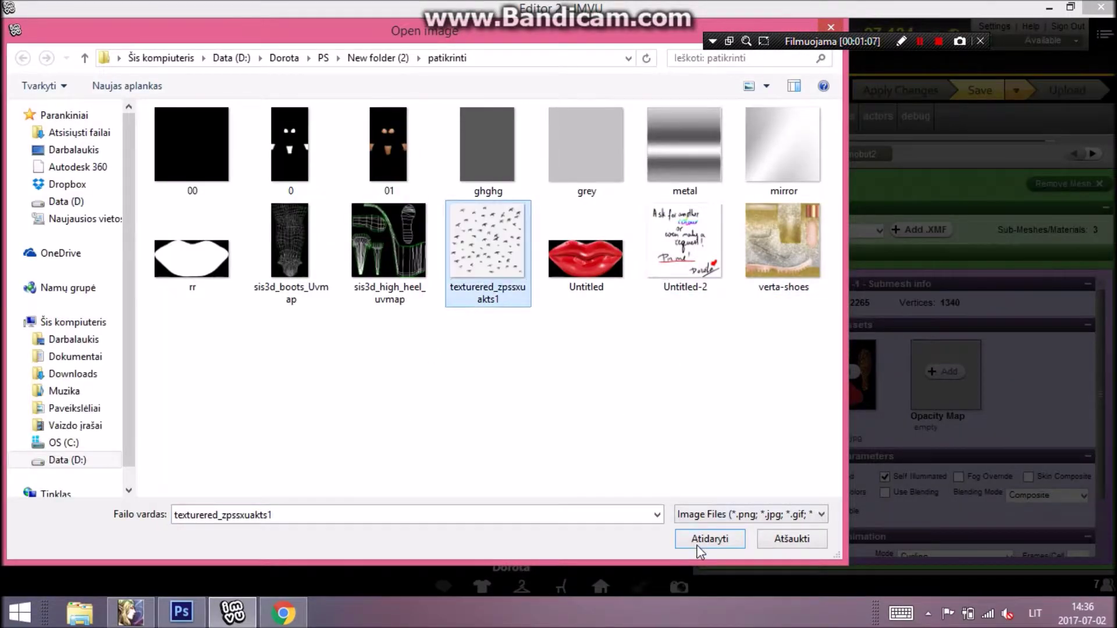
{"action": "left_click", "coordinate": [710, 539]}
{"action": "left_click", "coordinate": [905, 95]}
- Load the Green Screen Room and put the first saved outfit on the avatar to inspect the textured boots
{"action": "left_click_drag", "start_coordinate": [480, 402], "coordinate": [419, 122]}
{"action": "left_click_drag", "start_coordinate": [514, 330], "coordinate": [553, 442]}
{"action": "left_click", "coordinate": [600, 587]}
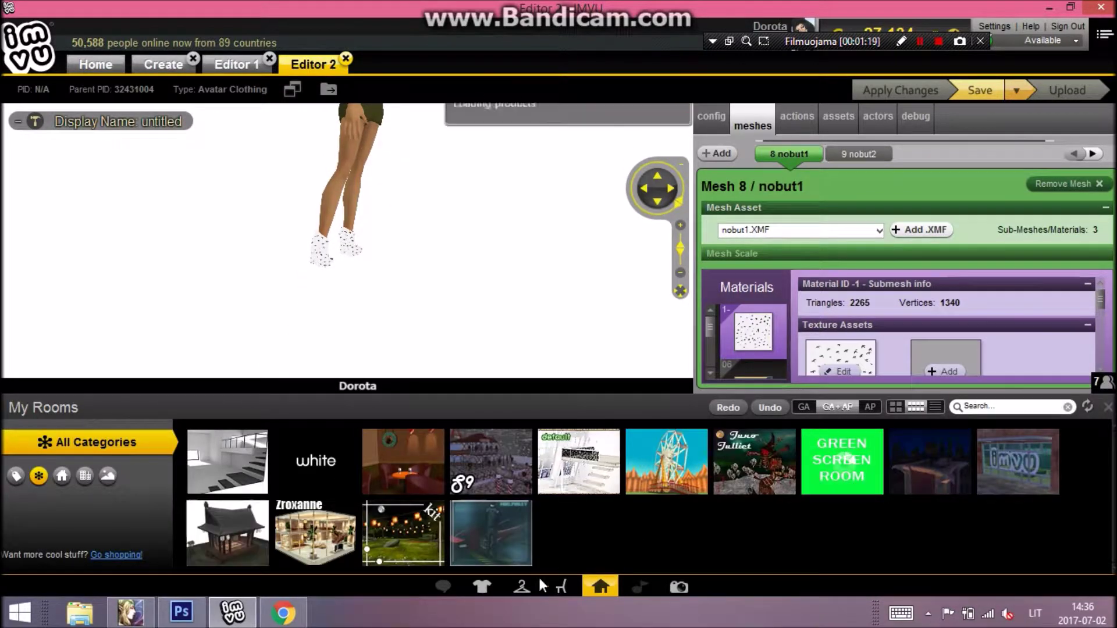
{"action": "left_click", "coordinate": [518, 587]}
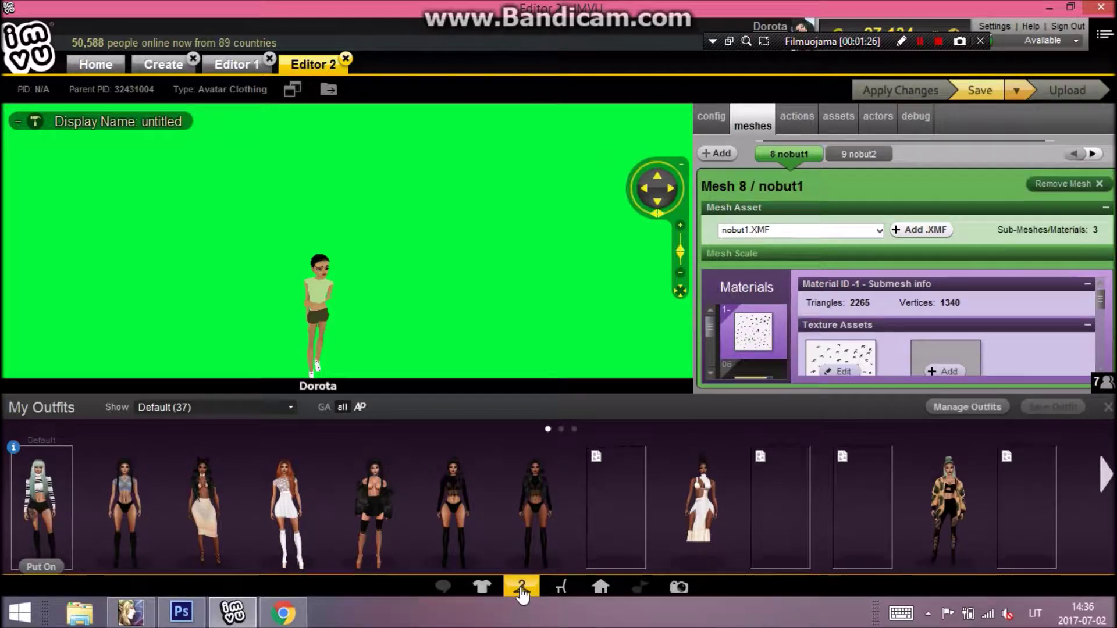
{"action": "left_click", "coordinate": [521, 589]}
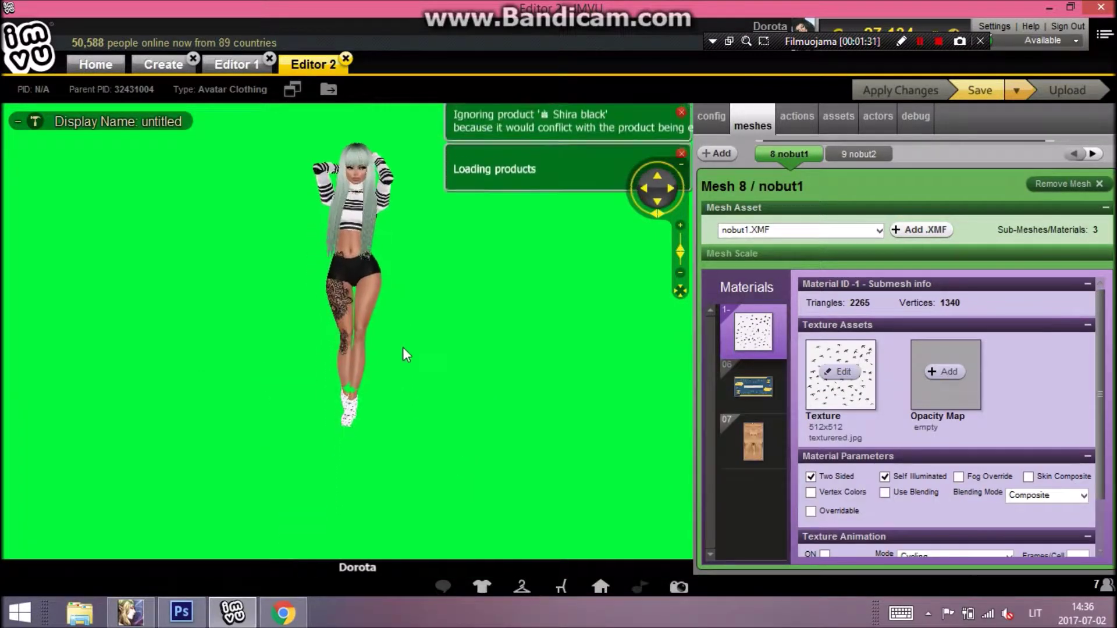
{"action": "left_click_drag", "start_coordinate": [449, 306], "coordinate": [757, 367]}
{"action": "scroll", "coordinate": [459, 427], "scroll_direction": "up", "scroll_amount": 5}
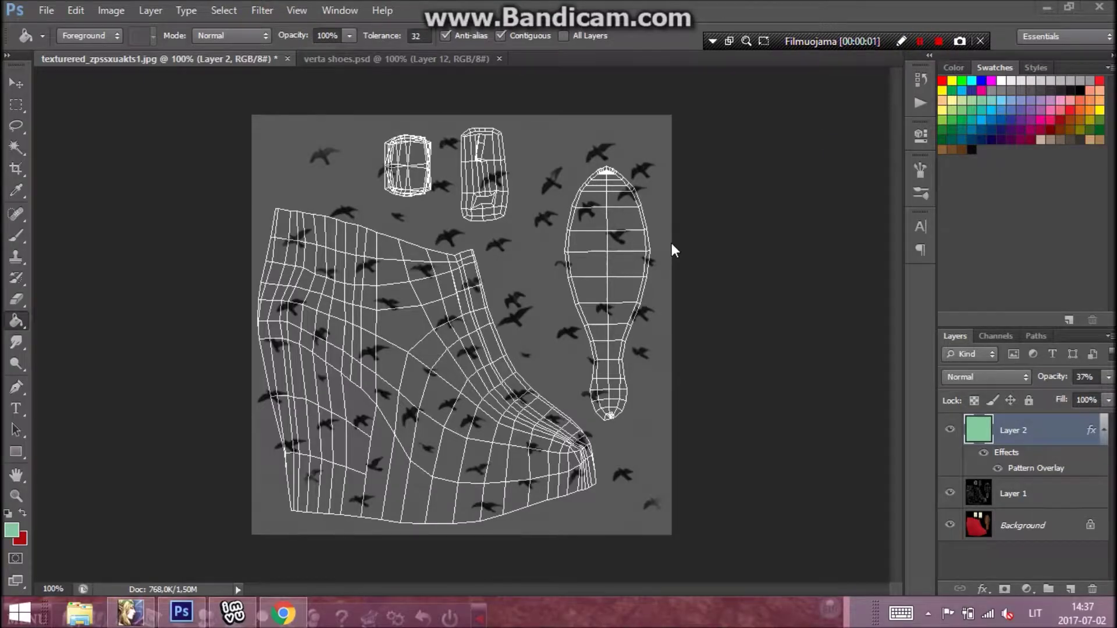
- In Photoshop, erase Layer 2's bird pattern around the boot outline, clearing the sole and small pieces, with a 45 px eraser
{"action": "left_click", "coordinate": [19, 299]}
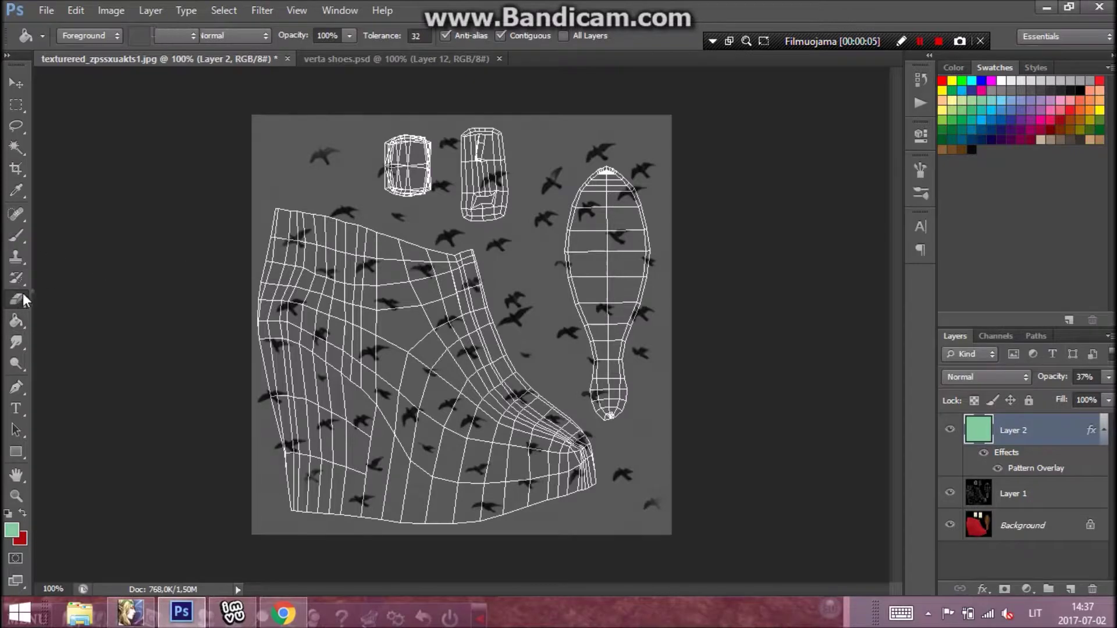
{"action": "key", "text": "bracketright"}
{"action": "key", "text": "bracketright"}
{"action": "key", "text": "bracketright"}
{"action": "key", "text": "bracketright"}
{"action": "mouse_move", "coordinate": [502, 228]}
{"action": "left_mouse_down"}
{"action": "mouse_move", "coordinate": [529, 319]}
{"action": "mouse_move", "coordinate": [631, 450]}
{"action": "mouse_move", "coordinate": [631, 528]}
{"action": "left_mouse_up"}
{"action": "mouse_move", "coordinate": [636, 475]}
{"action": "left_mouse_down"}
{"action": "mouse_move", "coordinate": [554, 542]}
{"action": "mouse_move", "coordinate": [502, 553]}
{"action": "mouse_move", "coordinate": [663, 550]}
{"action": "mouse_move", "coordinate": [662, 113]}
{"action": "left_mouse_up"}
{"action": "mouse_move", "coordinate": [249, 153]}
{"action": "left_mouse_down"}
{"action": "mouse_move", "coordinate": [358, 196]}
{"action": "mouse_move", "coordinate": [489, 226]}
{"action": "mouse_move", "coordinate": [541, 270]}
{"action": "left_mouse_up"}
{"action": "left_click_drag", "start_coordinate": [239, 398], "coordinate": [269, 564]}
{"action": "left_click_drag", "start_coordinate": [284, 169], "coordinate": [256, 195]}
{"action": "key", "text": "bracketright"}
{"action": "mouse_move", "coordinate": [258, 106]}
{"action": "left_mouse_down"}
{"action": "mouse_move", "coordinate": [283, 150]}
{"action": "mouse_move", "coordinate": [315, 171]}
{"action": "mouse_move", "coordinate": [369, 104]}
{"action": "mouse_move", "coordinate": [409, 108]}
{"action": "mouse_move", "coordinate": [431, 199]}
{"action": "mouse_move", "coordinate": [499, 213]}
{"action": "mouse_move", "coordinate": [544, 274]}
{"action": "mouse_move", "coordinate": [628, 444]}
{"action": "mouse_move", "coordinate": [630, 316]}
{"action": "mouse_move", "coordinate": [663, 213]}
{"action": "mouse_move", "coordinate": [640, 362]}
{"action": "mouse_move", "coordinate": [638, 62]}
{"action": "mouse_move", "coordinate": [606, 253]}
{"action": "mouse_move", "coordinate": [594, 183]}
{"action": "mouse_move", "coordinate": [584, 247]}
{"action": "mouse_move", "coordinate": [567, 148]}
{"action": "mouse_move", "coordinate": [552, 216]}
{"action": "mouse_move", "coordinate": [530, 218]}
{"action": "mouse_move", "coordinate": [488, 104]}
{"action": "mouse_move", "coordinate": [444, 148]}
{"action": "mouse_move", "coordinate": [470, 196]}
{"action": "left_mouse_up"}
- Set Layer 2's opacity to 58% and its Pattern Overlay scale to 50%
{"action": "left_click", "coordinate": [1108, 377]}
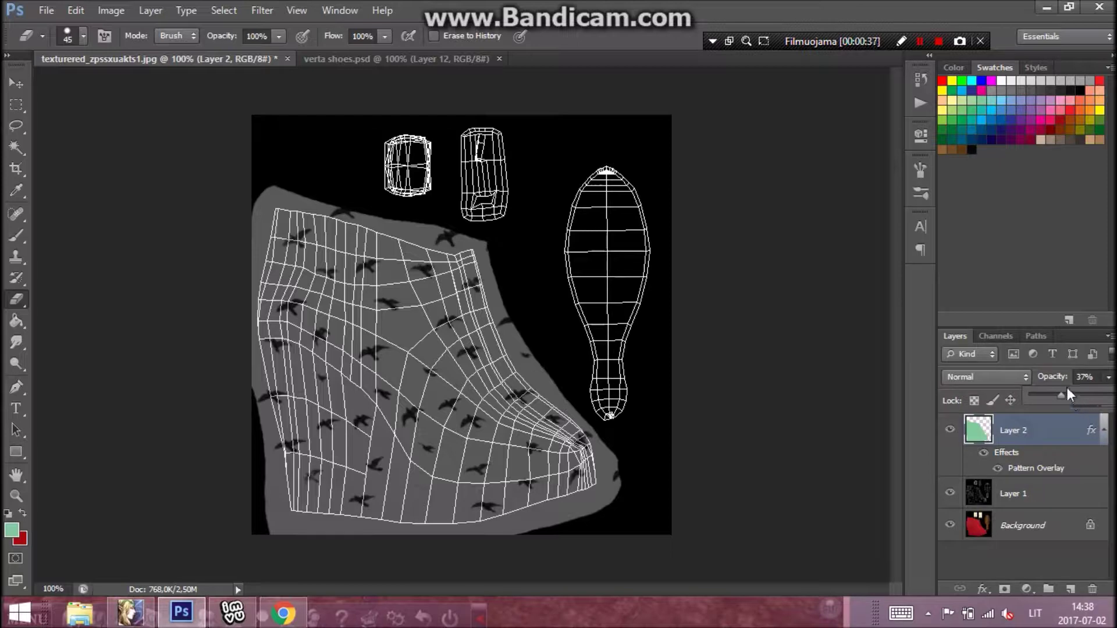
{"action": "left_click_drag", "start_coordinate": [1069, 396], "coordinate": [1111, 395]}
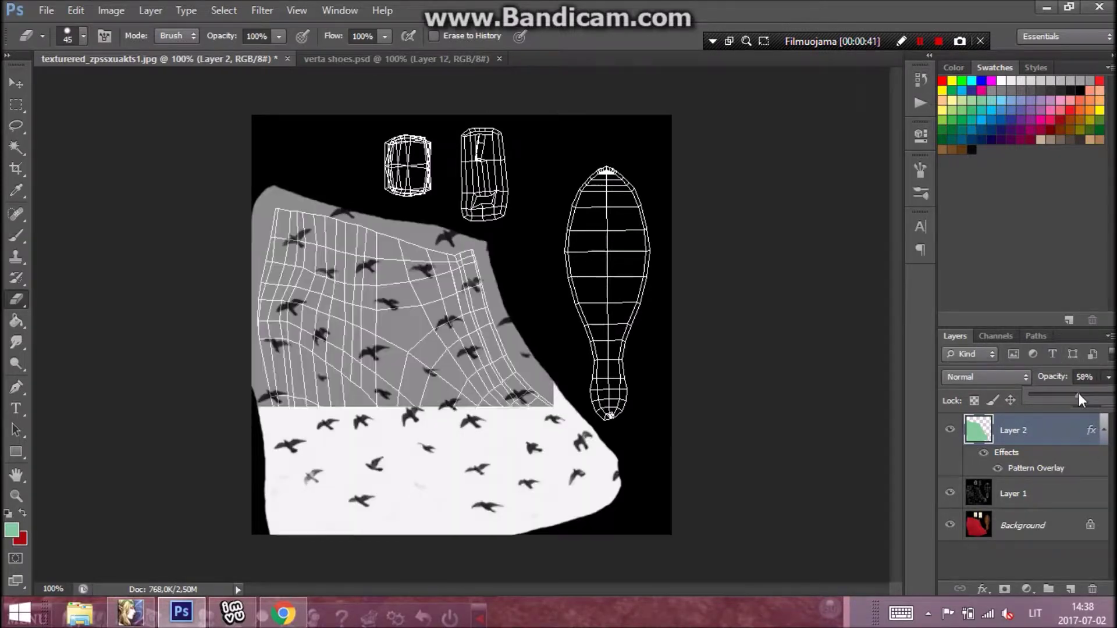
{"action": "right_click", "coordinate": [1051, 432]}
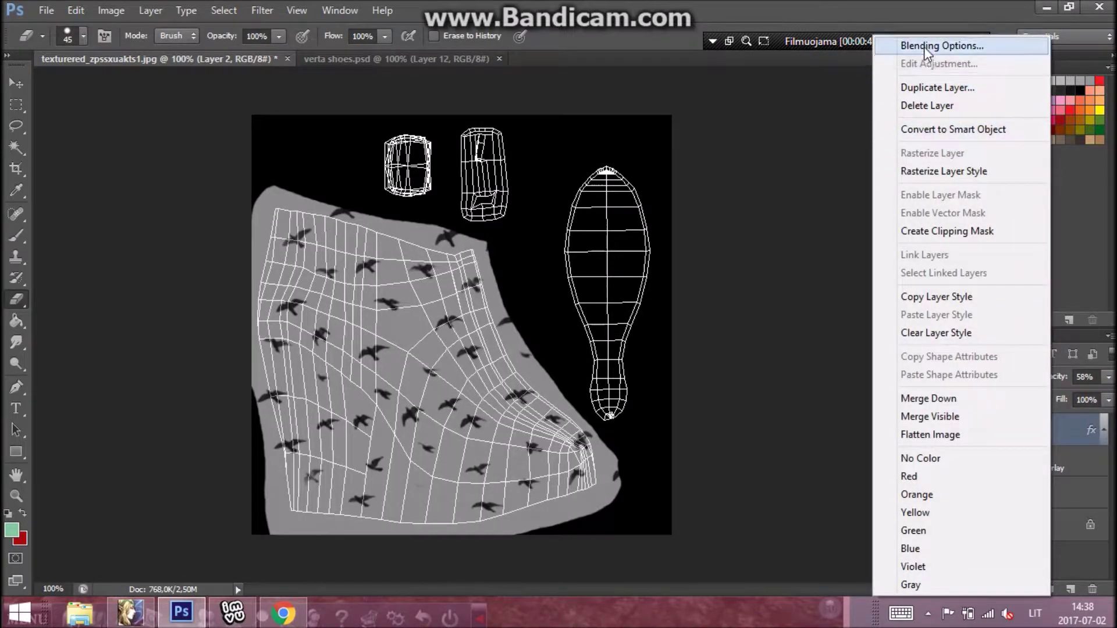
{"action": "left_click", "coordinate": [927, 49]}
{"action": "left_click", "coordinate": [562, 473]}
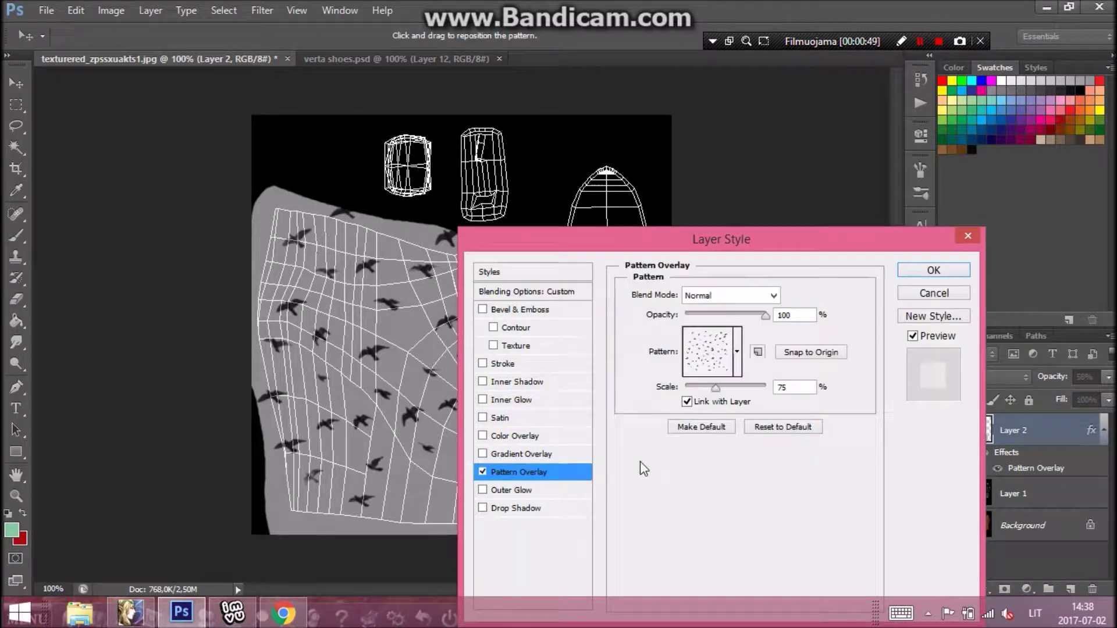
{"action": "left_click", "coordinate": [702, 387]}
{"action": "type", "text": "50"}
{"action": "left_click_drag", "start_coordinate": [825, 236], "coordinate": [921, 236]}
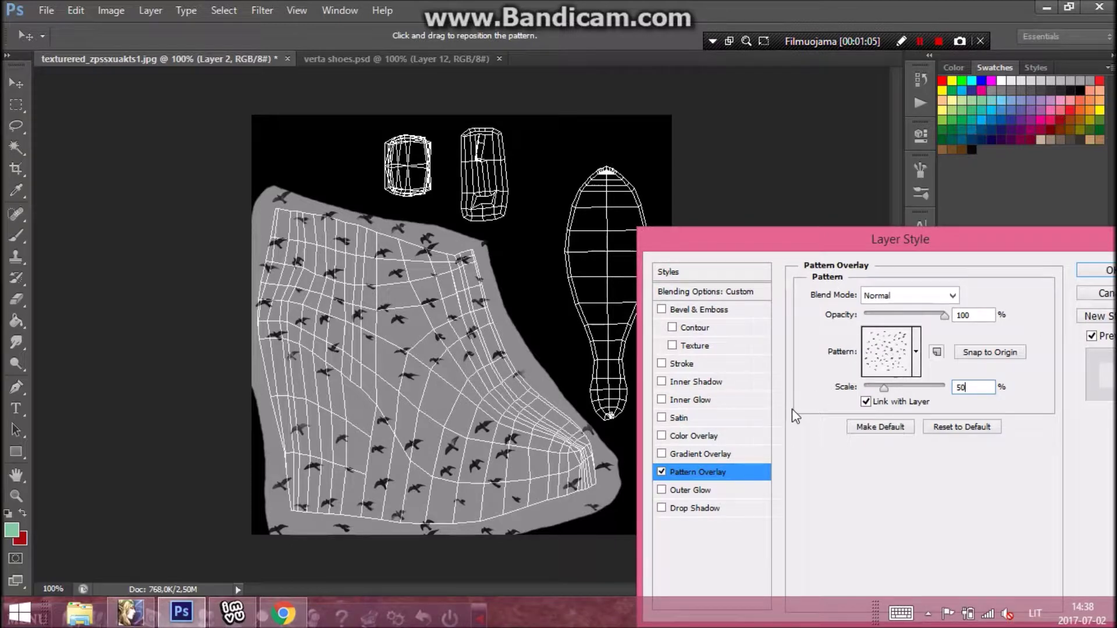
{"action": "left_click", "coordinate": [1101, 273]}
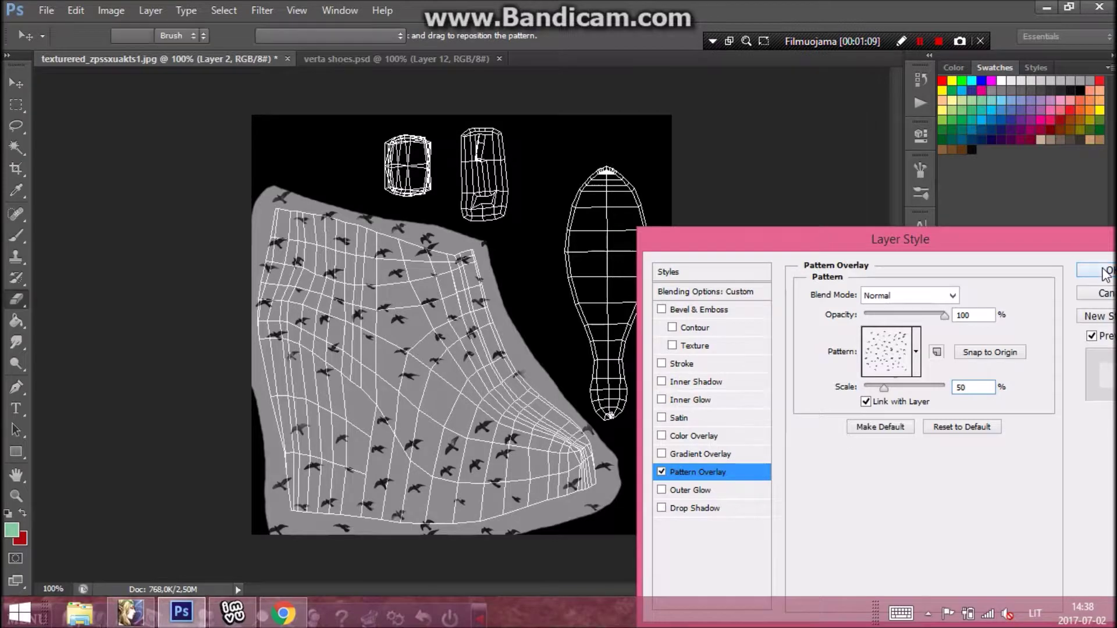
- Create a new layer above Layer 2 and sample the pattern's off-white background as the foreground color
{"action": "left_click", "coordinate": [1070, 589]}
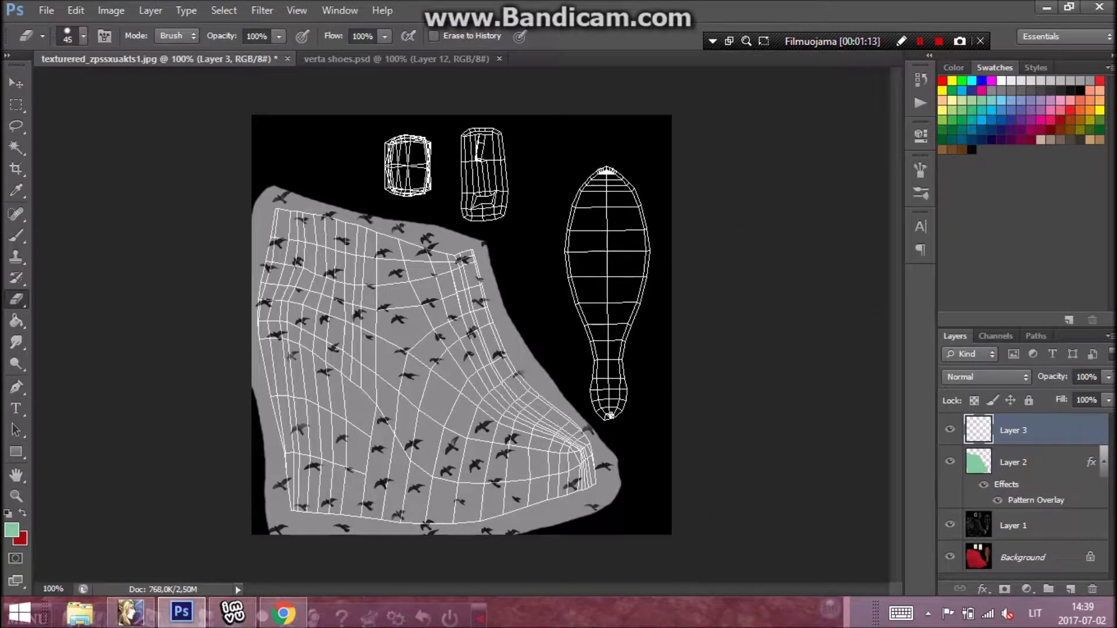
{"action": "left_click", "coordinate": [1064, 461]}
{"action": "left_click", "coordinate": [1109, 378]}
{"action": "left_click_drag", "start_coordinate": [1079, 398], "coordinate": [1113, 399]}
{"action": "key", "text": "i"}
{"action": "left_click", "coordinate": [1043, 425]}
{"action": "left_click", "coordinate": [1059, 459]}
{"action": "left_click", "coordinate": [1063, 395]}
{"action": "left_click", "coordinate": [1004, 434]}
- Paint off-white patches over the birds cut by the boot's front seam at the ankle, instep and toe
{"action": "key", "text": "e"}
{"action": "key", "text": "b"}
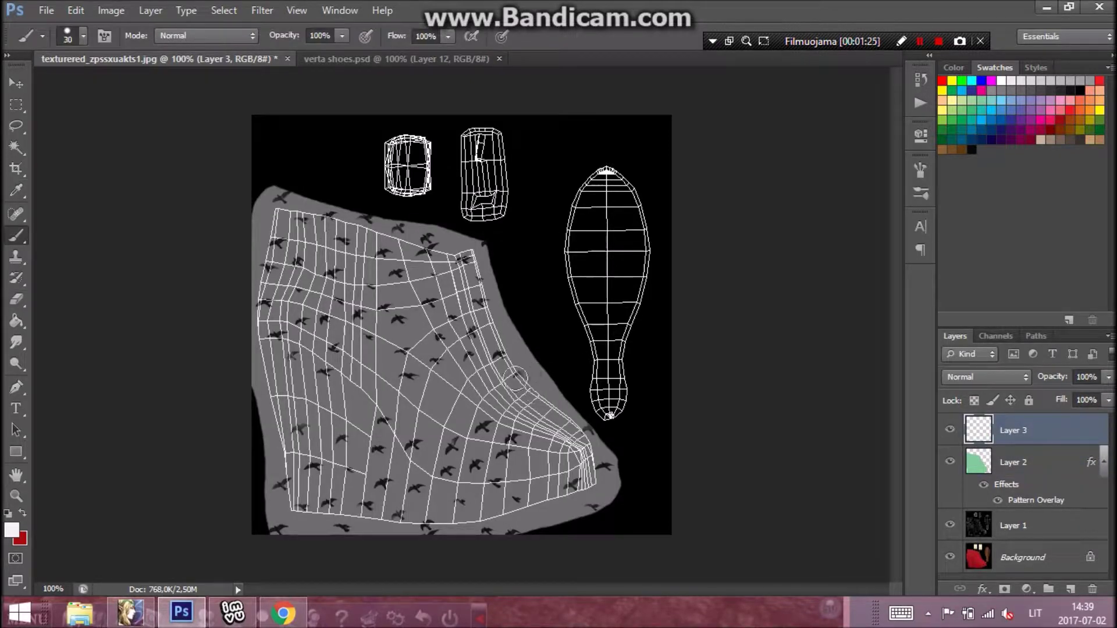
{"action": "left_click_drag", "start_coordinate": [516, 376], "coordinate": [524, 374]}
{"action": "left_click_drag", "start_coordinate": [584, 430], "coordinate": [599, 434]}
{"action": "left_click_drag", "start_coordinate": [485, 276], "coordinate": [489, 301]}
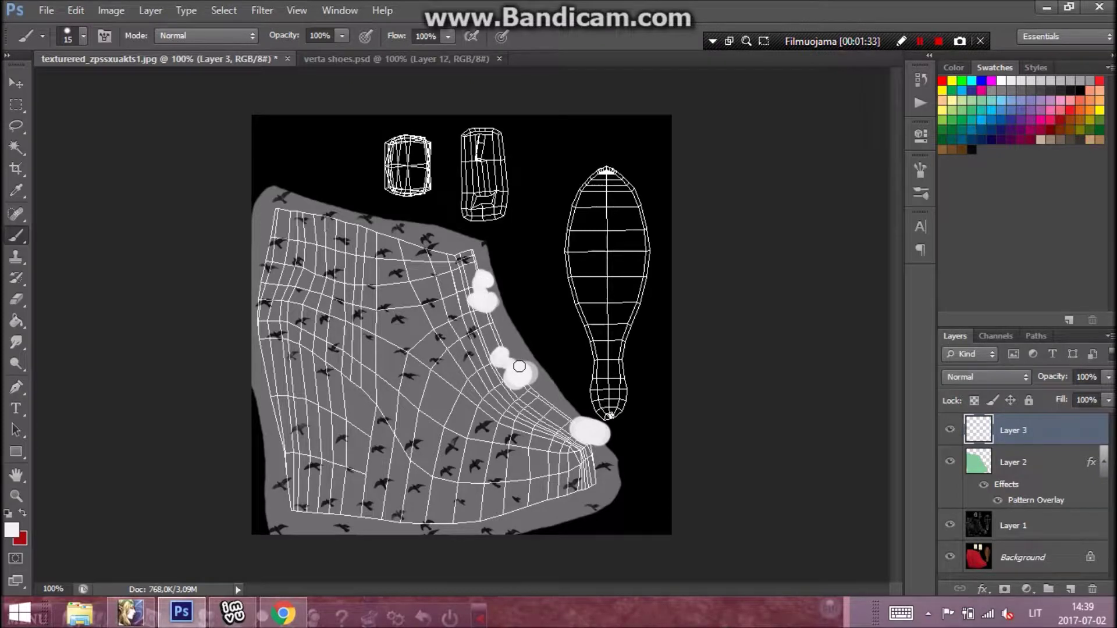
- Restore Layer 2 to 100% opacity and copy one lassoed bird from the boot's lower front onto its own layer
{"action": "left_click", "coordinate": [1028, 464]}
{"action": "left_click", "coordinate": [1108, 377]}
{"action": "left_click_drag", "start_coordinate": [1068, 395], "coordinate": [1114, 396]}
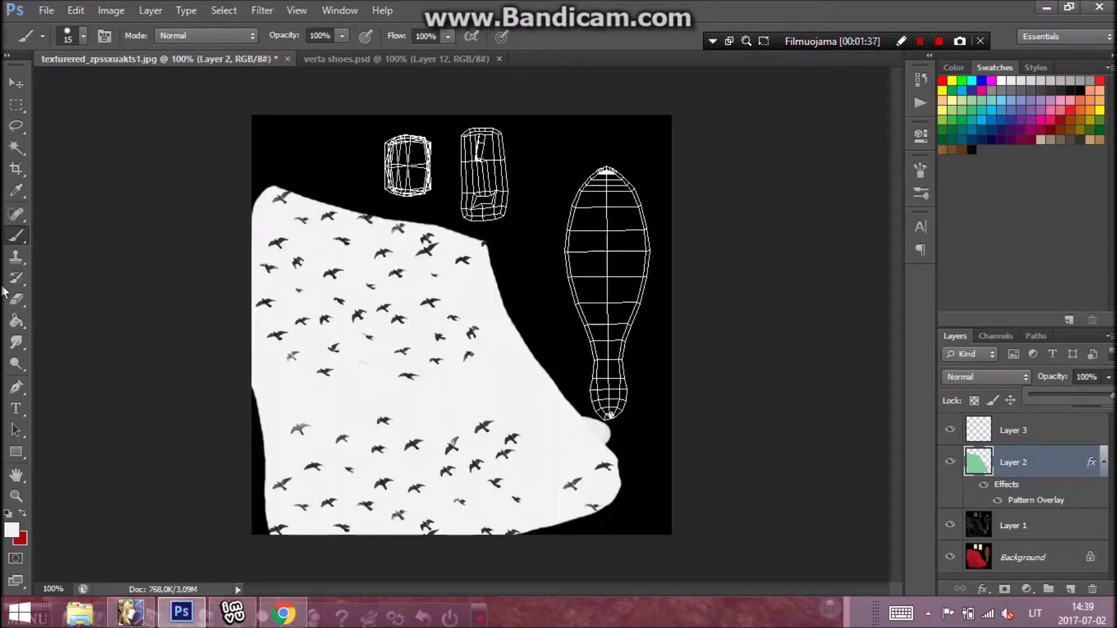
{"action": "key", "text": "l"}
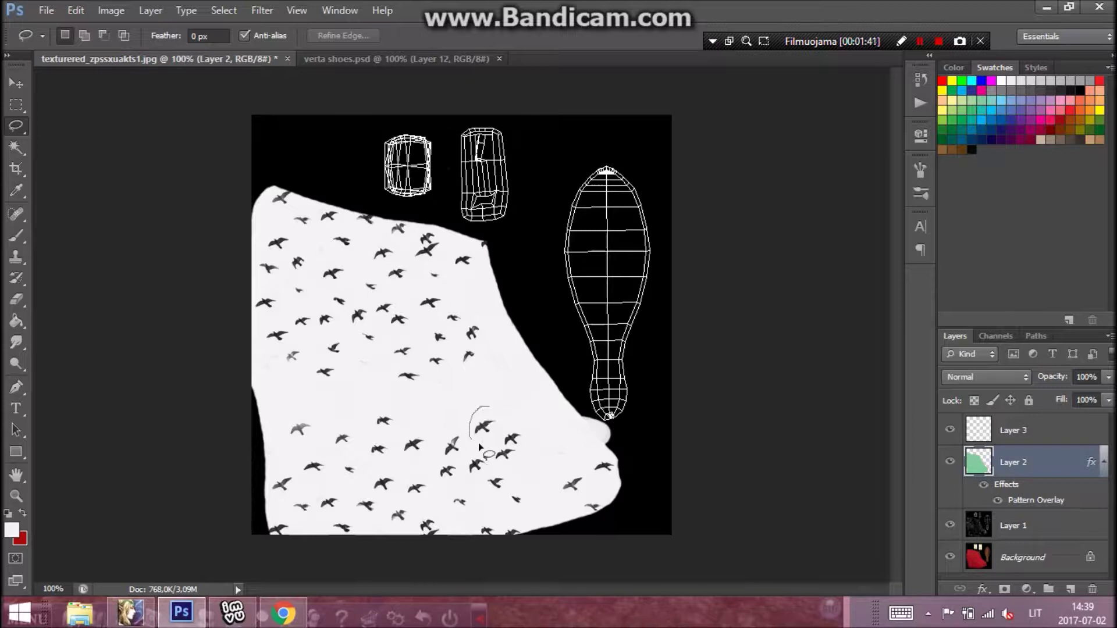
{"action": "left_click_drag", "start_coordinate": [489, 409], "coordinate": [488, 408]}
{"action": "right_click", "coordinate": [494, 428]}
{"action": "left_click", "coordinate": [573, 256]}
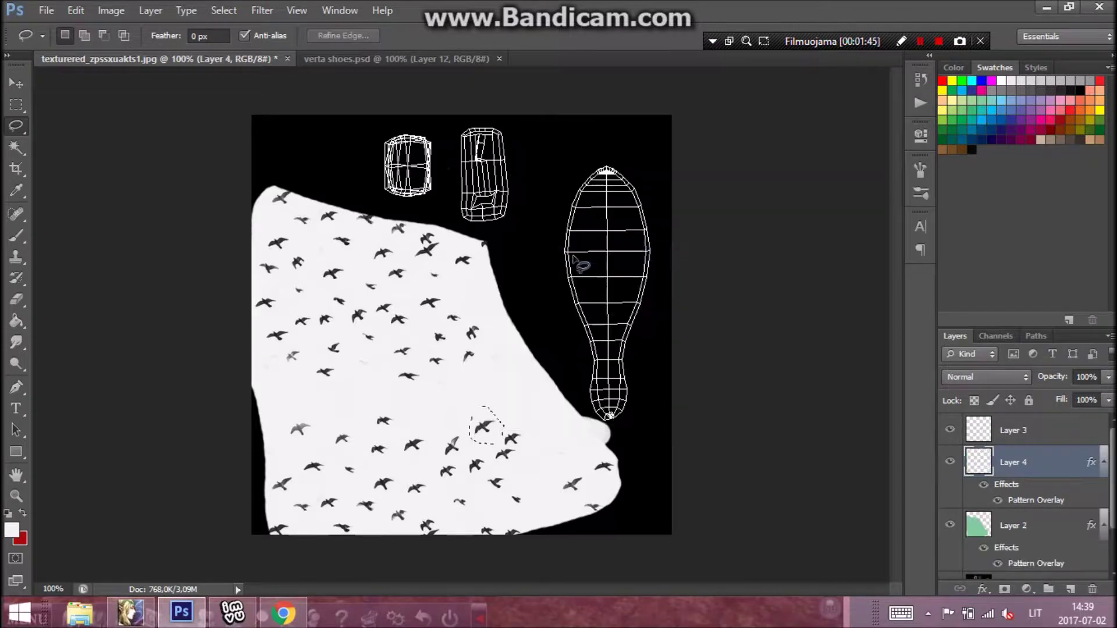
- Merge the copied bird layer with a new empty layer to bake in its Pattern Overlay
{"action": "left_click", "coordinate": [1074, 590]}
{"action": "left_click", "coordinate": [1012, 498], "text": "ctrl"}
{"action": "right_click", "coordinate": [1012, 498]}
{"action": "left_click", "coordinate": [921, 399]}
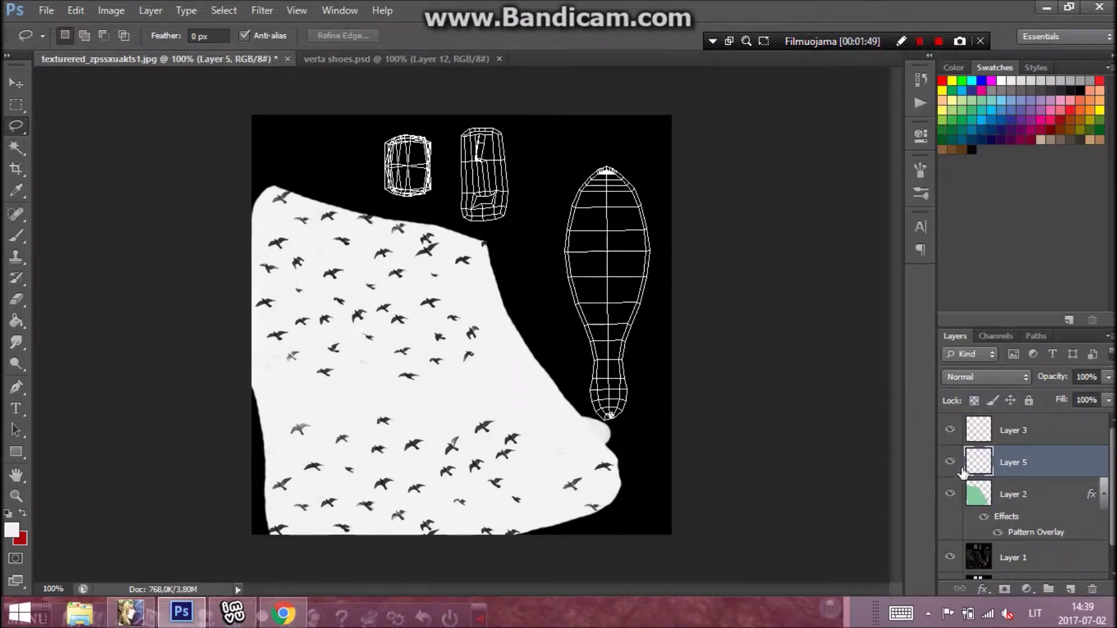
- Lower Layer 2's opacity to 62% and place the copied bird by the instep patch and a duplicate near the toe, above Layer 3
{"action": "left_click", "coordinate": [1016, 503]}
{"action": "left_click", "coordinate": [1109, 378]}
{"action": "left_click_drag", "start_coordinate": [1109, 393], "coordinate": [1077, 393]}
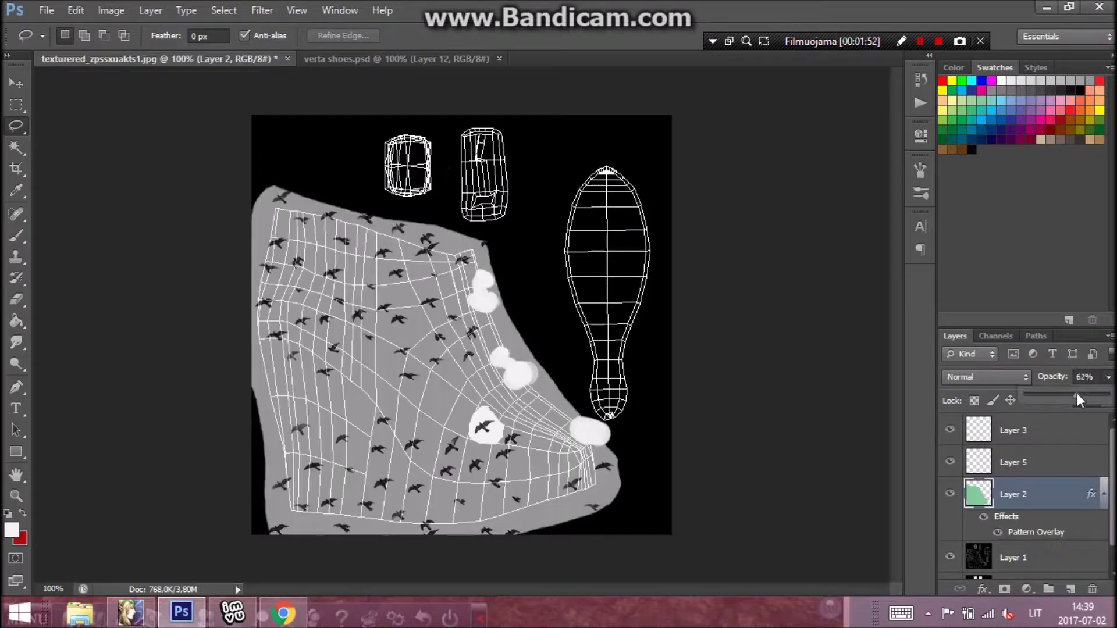
{"action": "left_click", "coordinate": [1019, 463]}
{"action": "left_click", "coordinate": [17, 83]}
{"action": "left_click_drag", "start_coordinate": [553, 464], "coordinate": [549, 416]}
{"action": "left_click_drag", "start_coordinate": [1002, 450], "coordinate": [999, 418]}
{"action": "left_click_drag", "start_coordinate": [488, 374], "coordinate": [553, 461]}
{"action": "key", "text": "ctrl+j"}
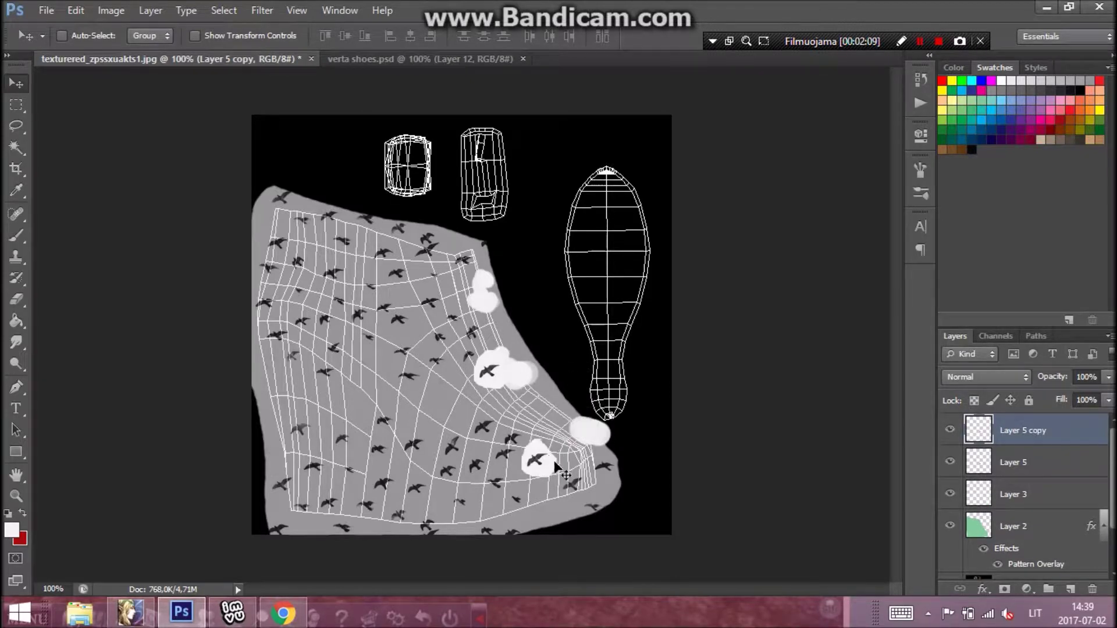
- Restore Layer 2's opacity to 100% and add a new top layer for painting with a brown foreground color
{"action": "left_click", "coordinate": [1016, 526]}
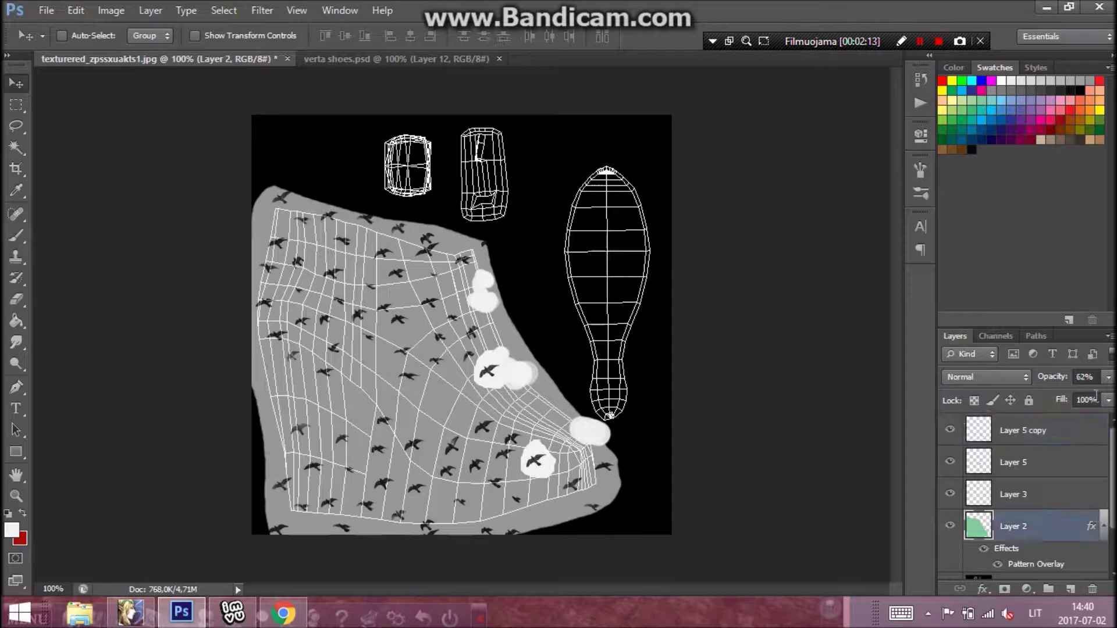
{"action": "left_click", "coordinate": [1107, 377]}
{"action": "left_click_drag", "start_coordinate": [1089, 396], "coordinate": [1114, 399]}
{"action": "left_click", "coordinate": [1002, 426]}
{"action": "left_click", "coordinate": [1070, 588]}
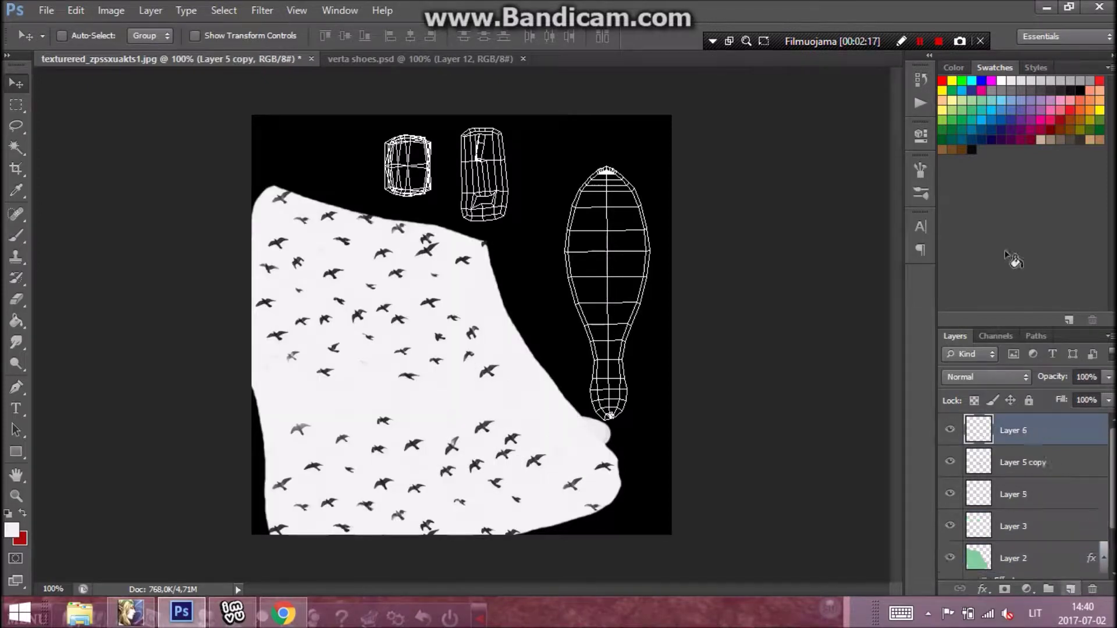
{"action": "key", "text": "b"}
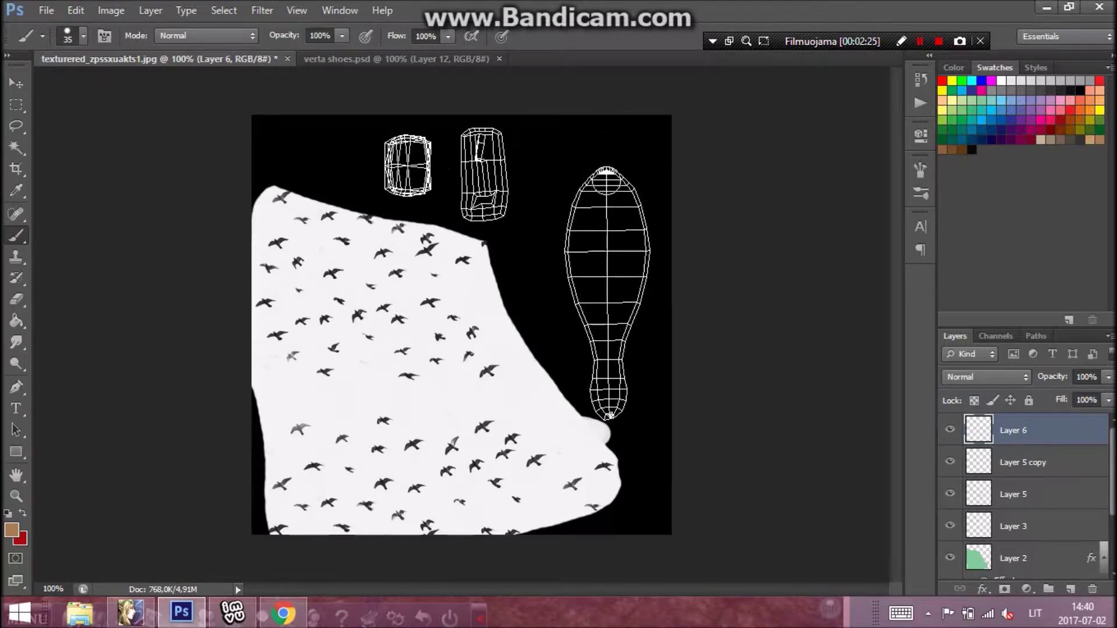
{"action": "left_click", "coordinate": [951, 429]}
{"action": "left_click", "coordinate": [951, 430]}
{"action": "left_click", "coordinate": [15, 104]}
{"action": "left_click_drag", "start_coordinate": [444, 301], "coordinate": [587, 390]}
{"action": "right_click", "coordinate": [510, 318]}
{"action": "left_click", "coordinate": [557, 25]}
- Paint the whole sole shape brown on Layer 6, outlining its edge and filling in the middle
{"action": "key", "text": "b"}
{"action": "mouse_move", "coordinate": [605, 173]}
{"action": "left_mouse_down"}
{"action": "mouse_move", "coordinate": [579, 216]}
{"action": "mouse_move", "coordinate": [576, 258]}
{"action": "mouse_move", "coordinate": [605, 344]}
{"action": "left_mouse_up"}
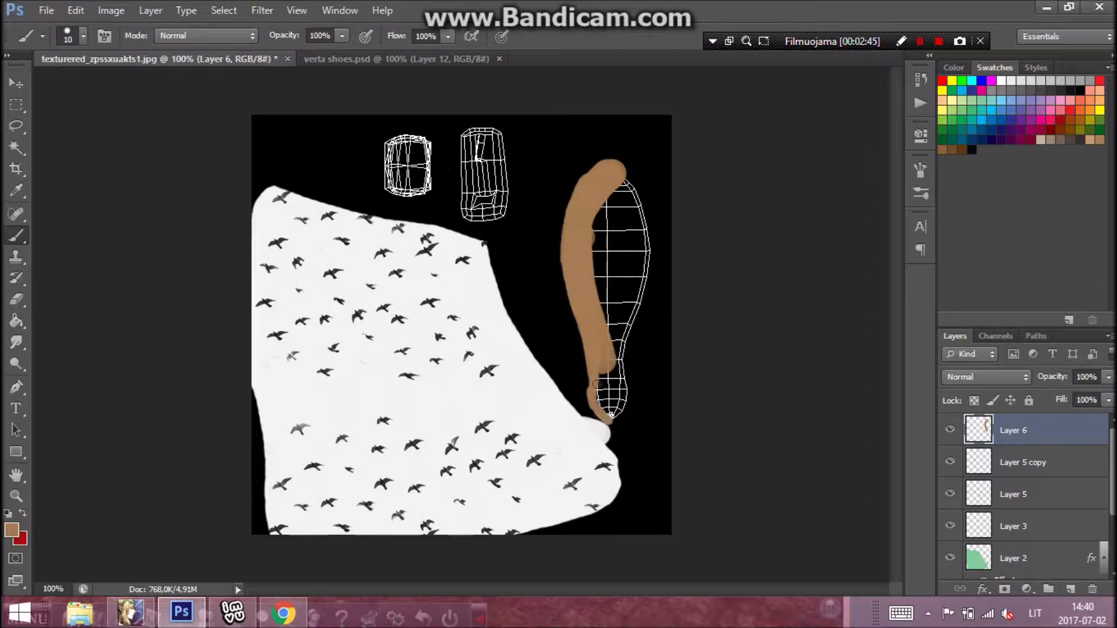
{"action": "mouse_move", "coordinate": [619, 182]}
{"action": "left_mouse_down"}
{"action": "mouse_move", "coordinate": [639, 237]}
{"action": "mouse_move", "coordinate": [634, 189]}
{"action": "left_mouse_up"}
{"action": "left_click_drag", "start_coordinate": [642, 283], "coordinate": [626, 321]}
{"action": "key", "text": "bracketleft"}
{"action": "key", "text": "bracketleft"}
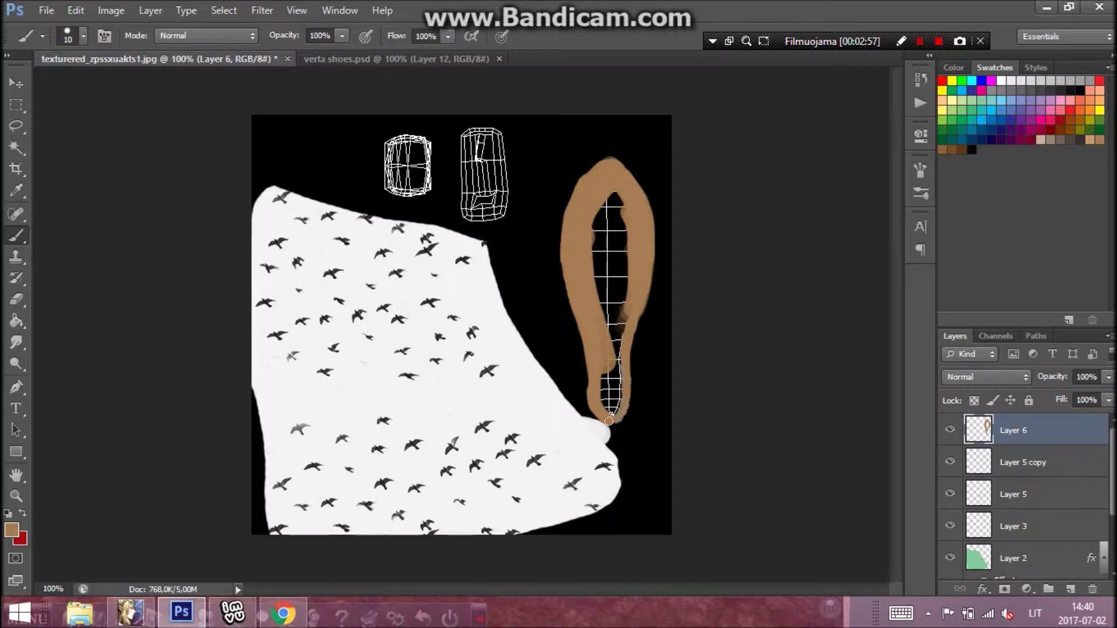
{"action": "mouse_move", "coordinate": [612, 373]}
{"action": "left_mouse_down"}
{"action": "mouse_move", "coordinate": [635, 288]}
{"action": "mouse_move", "coordinate": [609, 347]}
{"action": "mouse_move", "coordinate": [605, 228]}
{"action": "left_mouse_up"}
{"action": "left_click_drag", "start_coordinate": [610, 190], "coordinate": [606, 335]}
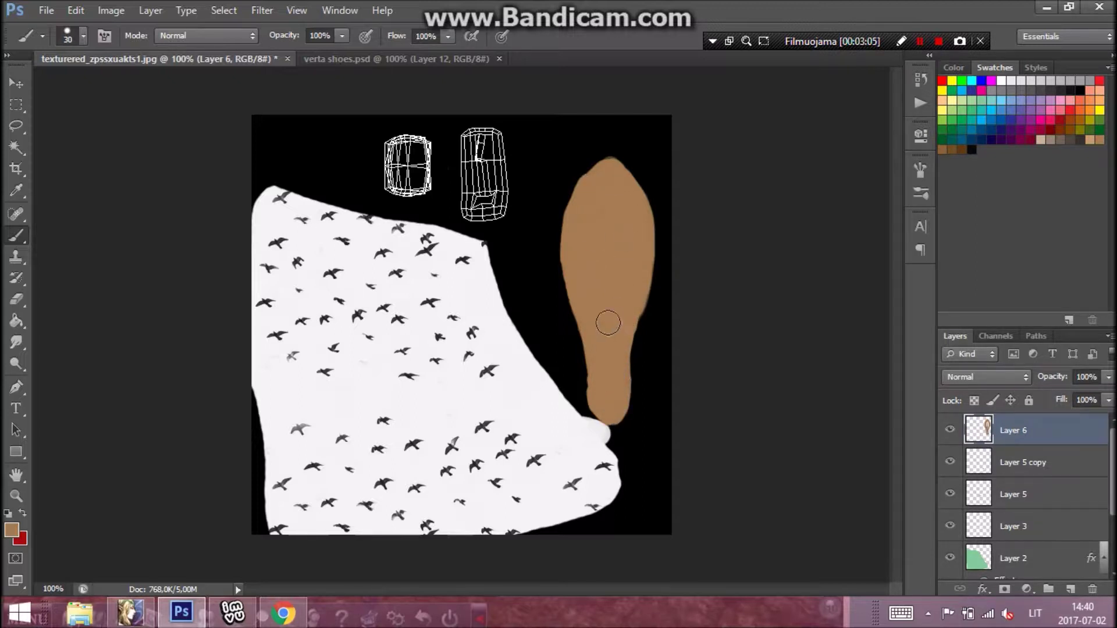
- Group Layer 5 copy, Layer 5, Layer 3 and Layer 2 into one layer group
{"action": "left_click", "coordinate": [1058, 463]}
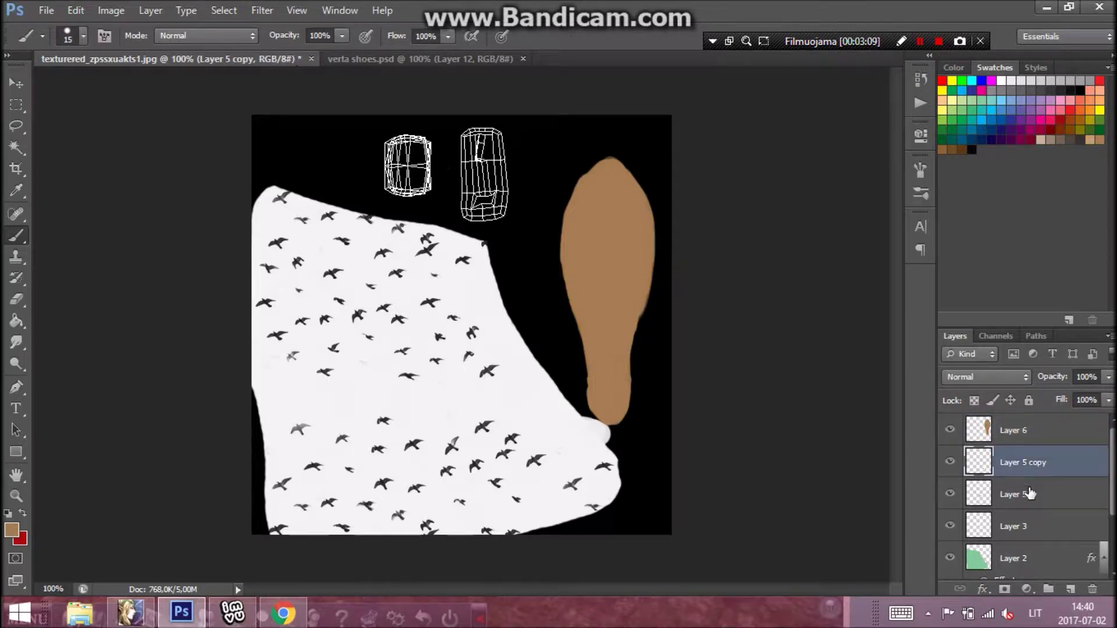
{"action": "left_click", "coordinate": [1029, 500], "text": "ctrl"}
{"action": "left_click", "coordinate": [1030, 528], "text": "ctrl"}
{"action": "left_click", "coordinate": [1017, 546], "text": "shift"}
{"action": "key", "text": "ctrl+g"}
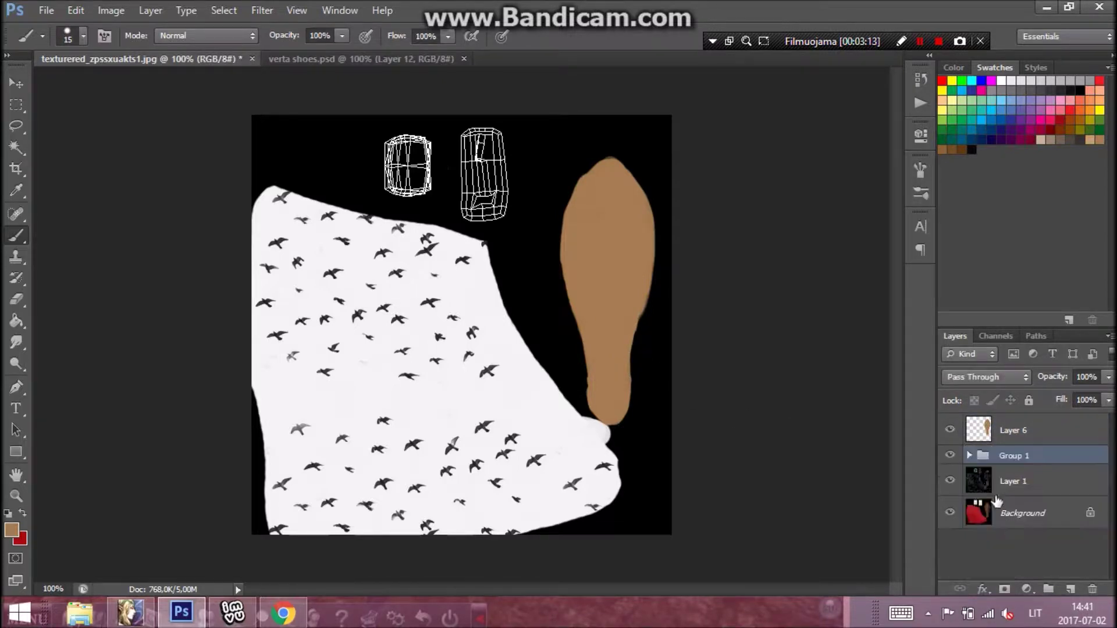
- Hide Group 1 to expose the boot wireframe and add a new layer above Layer 6
{"action": "left_click", "coordinate": [950, 456]}
{"action": "left_click", "coordinate": [1024, 431]}
{"action": "left_click", "coordinate": [1071, 589]}
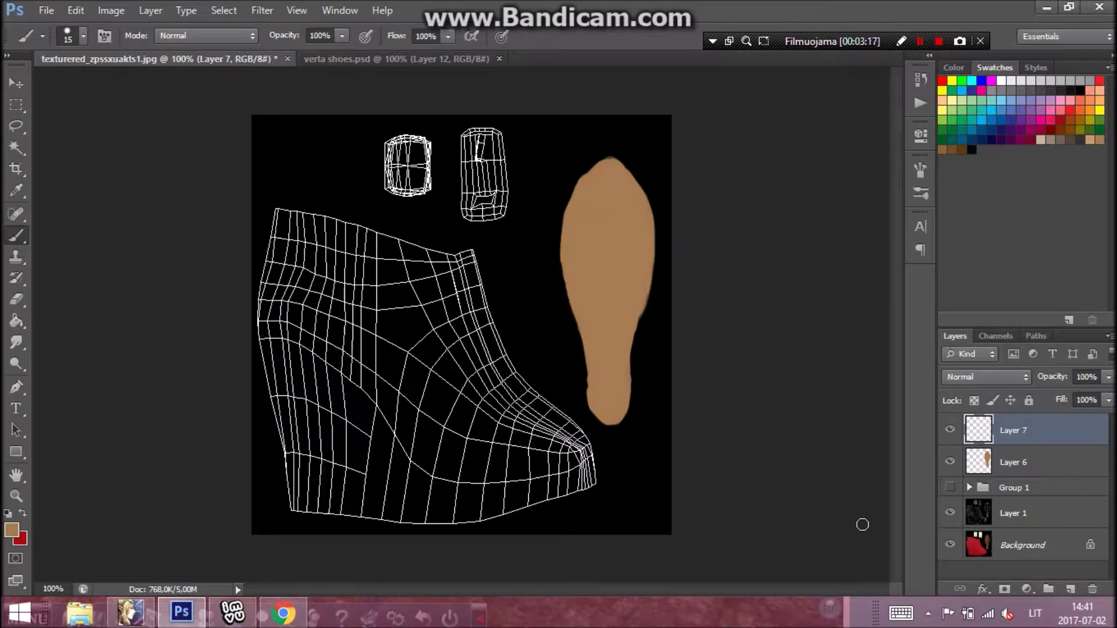
- Paint black shading on Layer 7 below the boot's wedge seam, from the heel through the instep to the toe
{"action": "left_click", "coordinate": [1070, 92]}
{"action": "key", "text": "p"}
{"action": "key", "text": "b"}
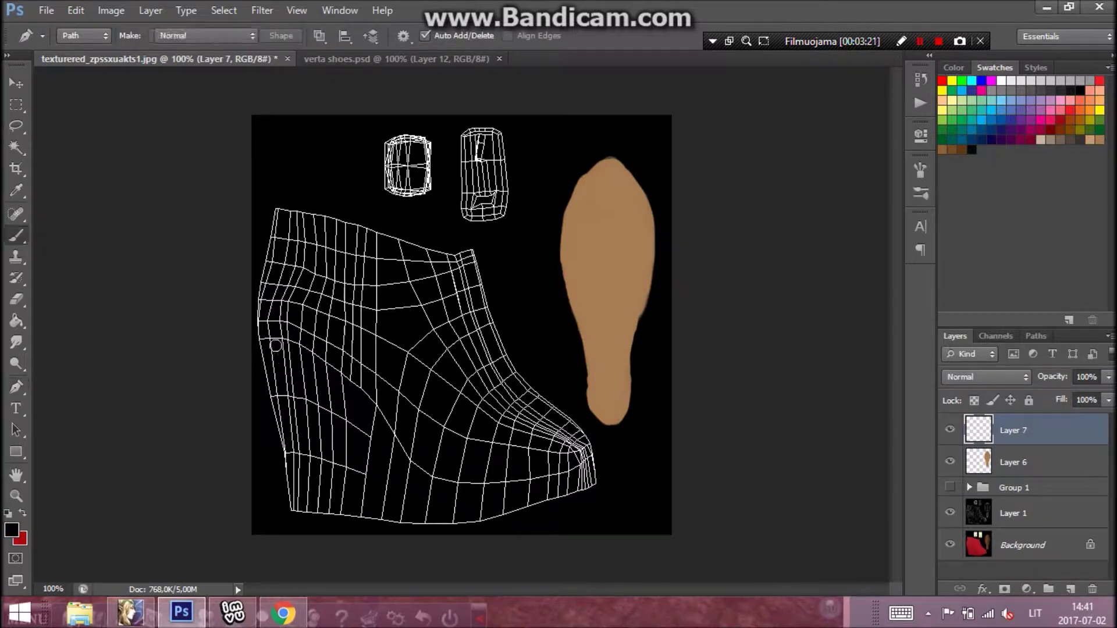
{"action": "key", "text": "bracketleft"}
{"action": "mouse_move", "coordinate": [386, 418]}
{"action": "left_mouse_down"}
{"action": "mouse_move", "coordinate": [423, 488]}
{"action": "mouse_move", "coordinate": [501, 500]}
{"action": "mouse_move", "coordinate": [404, 456]}
{"action": "mouse_move", "coordinate": [477, 494]}
{"action": "mouse_move", "coordinate": [617, 455]}
{"action": "mouse_move", "coordinate": [608, 433]}
{"action": "mouse_move", "coordinate": [573, 474]}
{"action": "left_mouse_up"}
{"action": "key", "text": "bracketright"}
{"action": "mouse_move", "coordinate": [268, 349]}
{"action": "left_mouse_down"}
{"action": "mouse_move", "coordinate": [352, 386]}
{"action": "mouse_move", "coordinate": [422, 471]}
{"action": "left_mouse_up"}
{"action": "key", "text": "bracketright"}
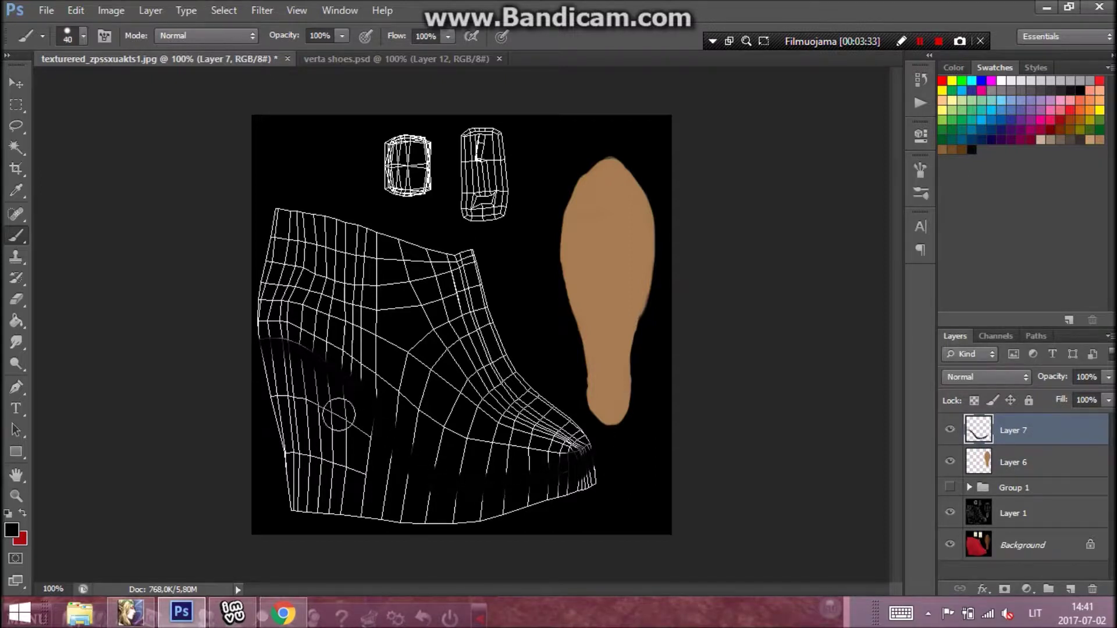
{"action": "key", "text": "bracketright"}
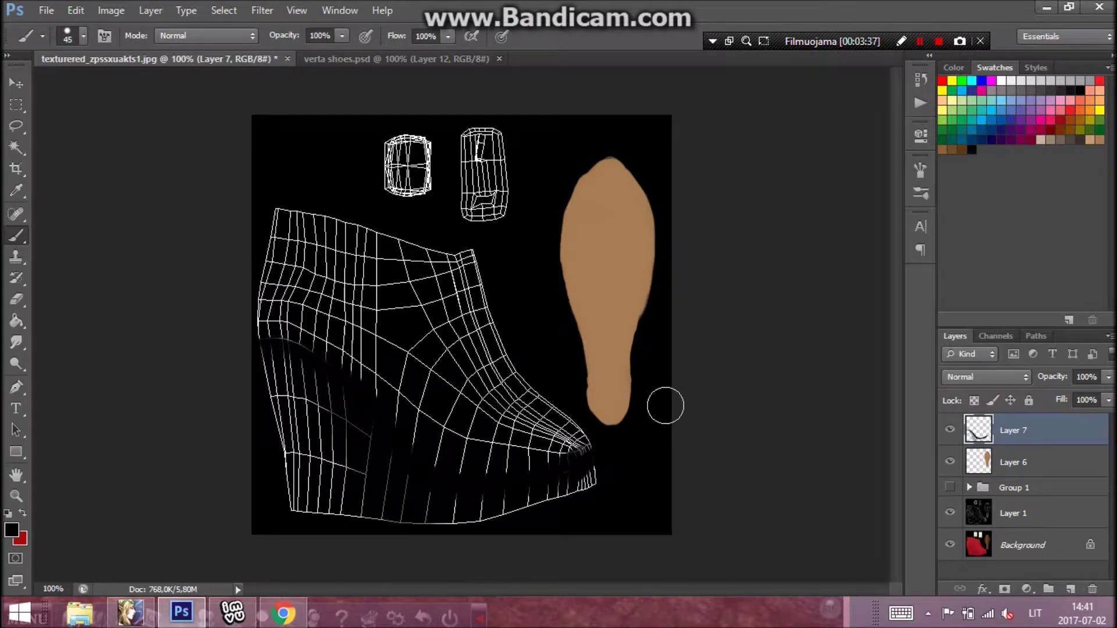
- Lower Layer 7's opacity to 52% and invert its black shading so it stands out against the wireframe
{"action": "left_click_drag", "start_coordinate": [1105, 379], "coordinate": [1069, 397]}
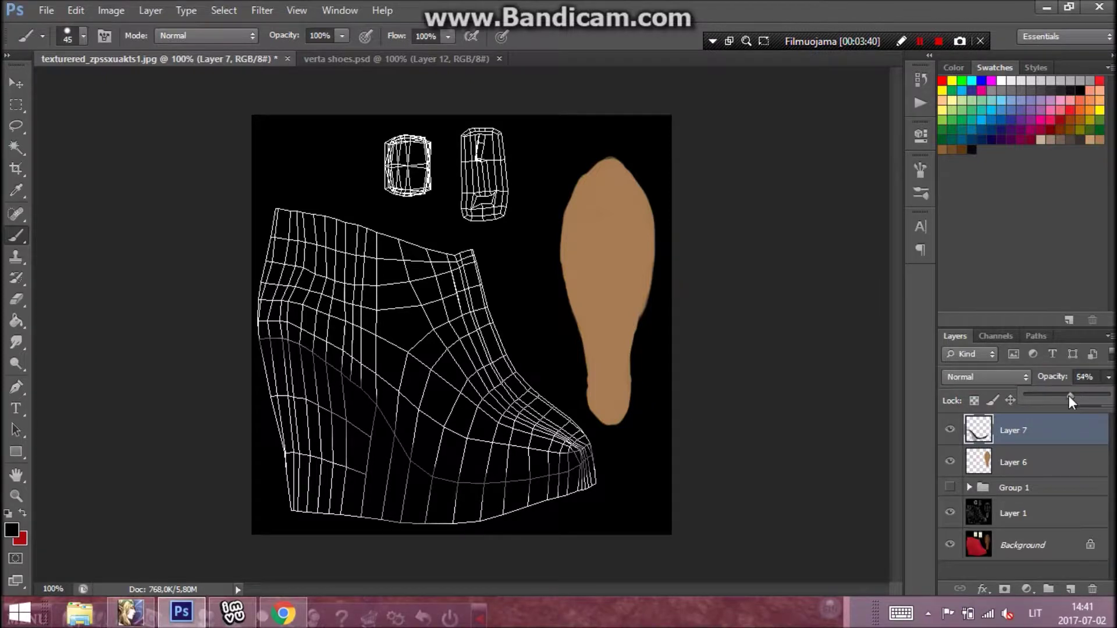
{"action": "left_click", "coordinate": [16, 497]}
{"action": "left_click", "coordinate": [458, 409]}
{"action": "key", "text": "e"}
{"action": "key", "text": "bracketleft"}
{"action": "key", "text": "bracketleft"}
{"action": "key", "text": "bracketleft"}
{"action": "key", "text": "bracketleft"}
{"action": "key", "text": "bracketleft"}
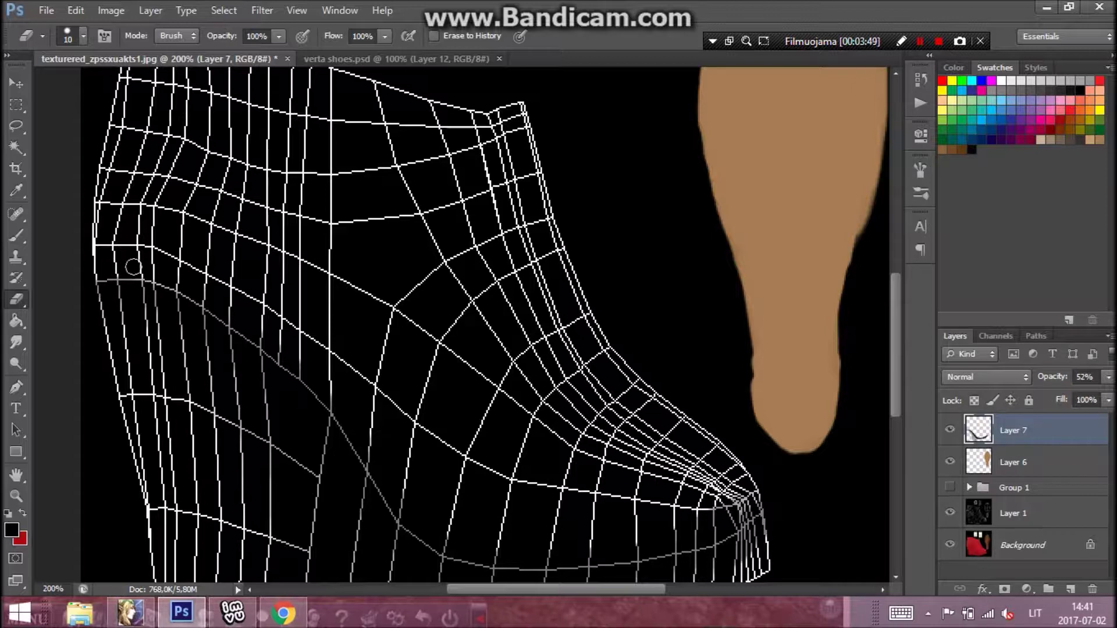
{"action": "key", "text": "ctrl+i"}
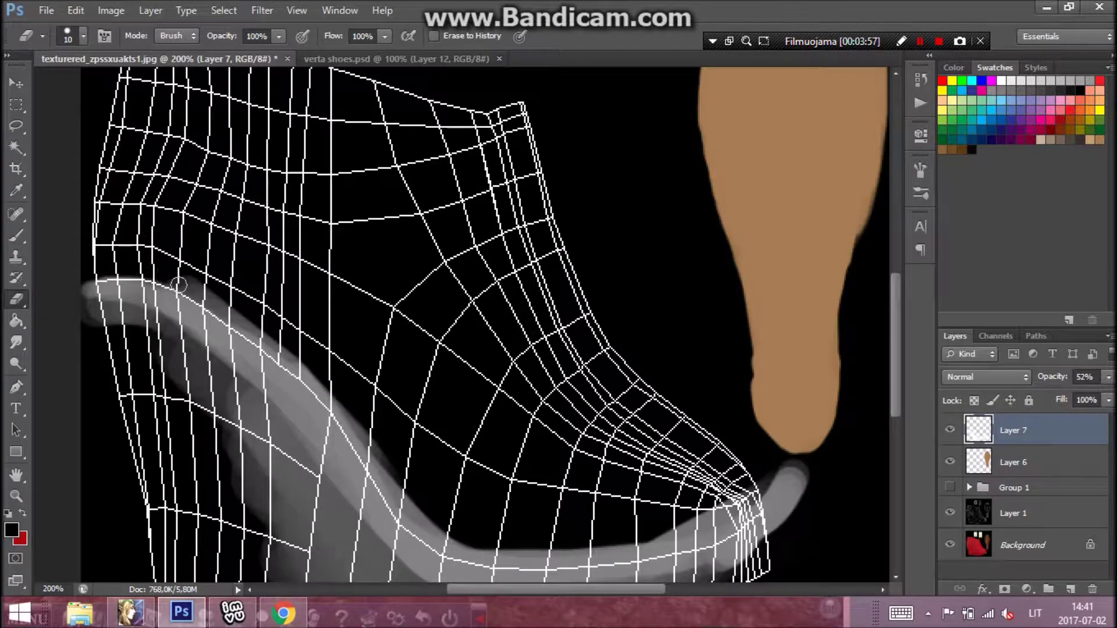
- Erase the shading that spills above the wedge seam from the heel to the instep with a 10 px eraser
{"action": "mouse_move", "coordinate": [111, 269]}
{"action": "left_mouse_down"}
{"action": "mouse_move", "coordinate": [181, 278]}
{"action": "mouse_move", "coordinate": [262, 329]}
{"action": "mouse_move", "coordinate": [193, 288]}
{"action": "mouse_move", "coordinate": [210, 292]}
{"action": "mouse_move", "coordinate": [199, 293]}
{"action": "mouse_move", "coordinate": [305, 370]}
{"action": "mouse_move", "coordinate": [260, 338]}
{"action": "mouse_move", "coordinate": [333, 374]}
{"action": "mouse_move", "coordinate": [307, 370]}
{"action": "mouse_move", "coordinate": [410, 498]}
{"action": "left_mouse_up"}
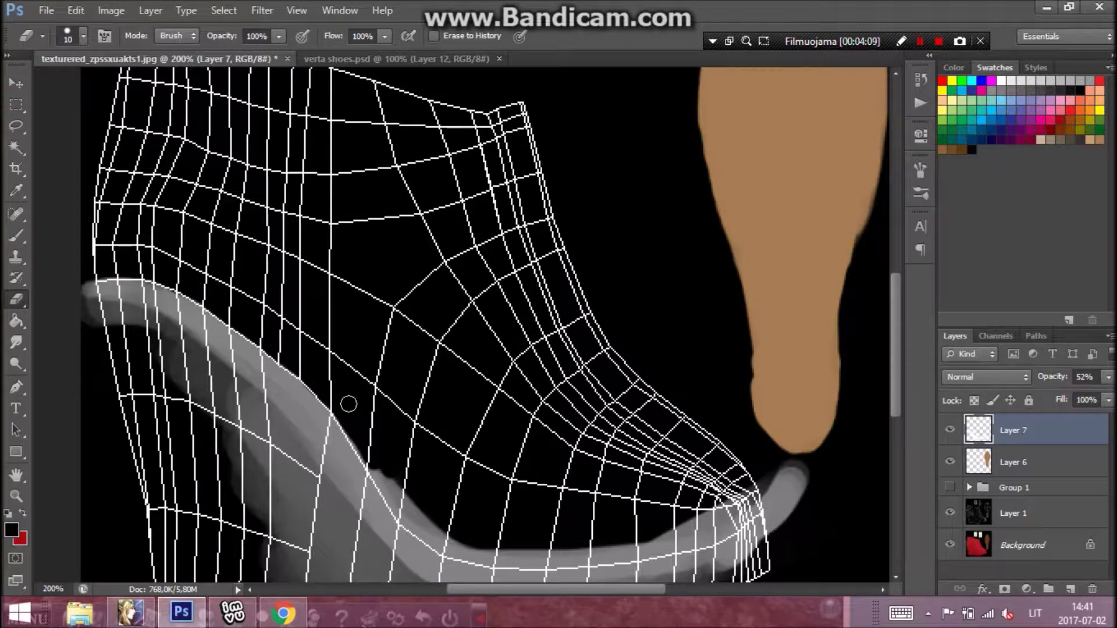
{"action": "scroll", "coordinate": [348, 404], "scroll_direction": "down", "scroll_amount": 3}
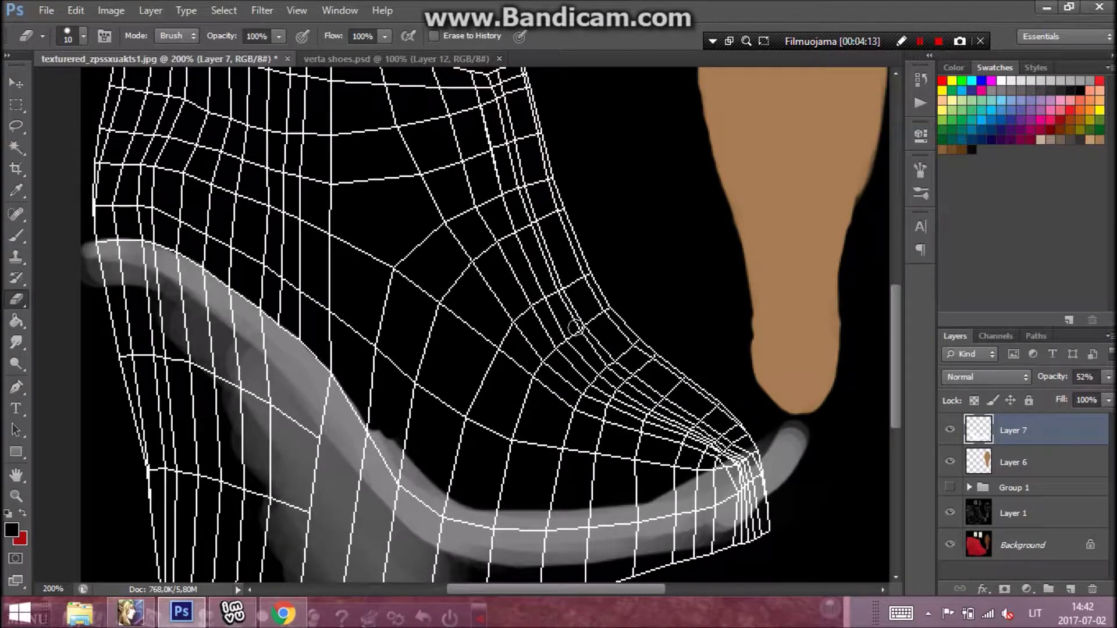
{"action": "left_click_drag", "start_coordinate": [355, 394], "coordinate": [383, 439]}
{"action": "left_click_drag", "start_coordinate": [398, 470], "coordinate": [424, 467]}
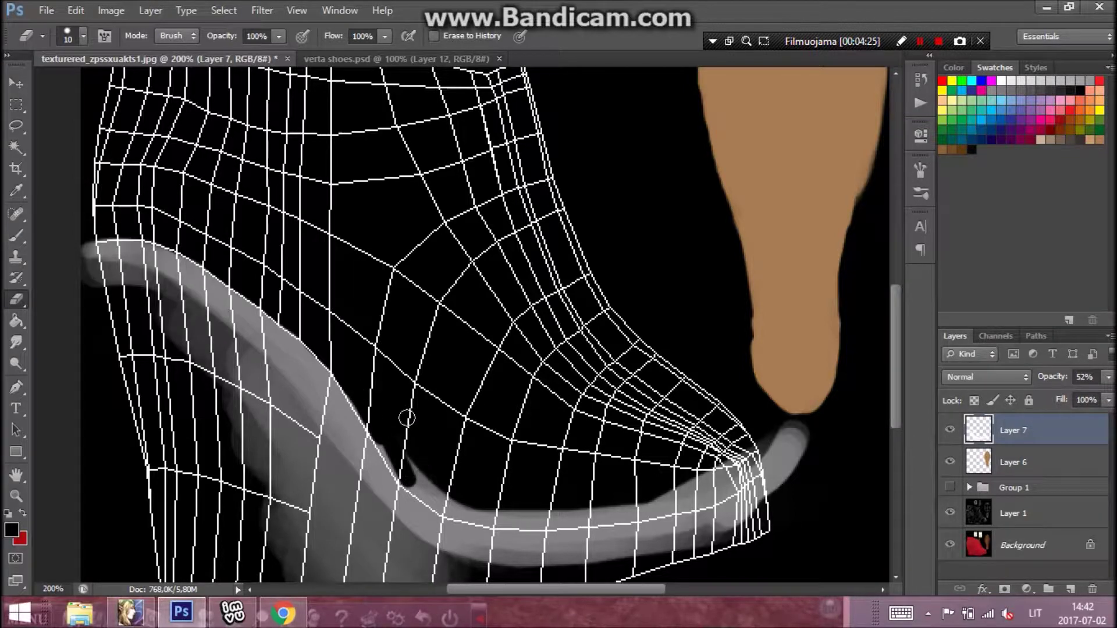
{"action": "left_click_drag", "start_coordinate": [430, 503], "coordinate": [472, 514]}
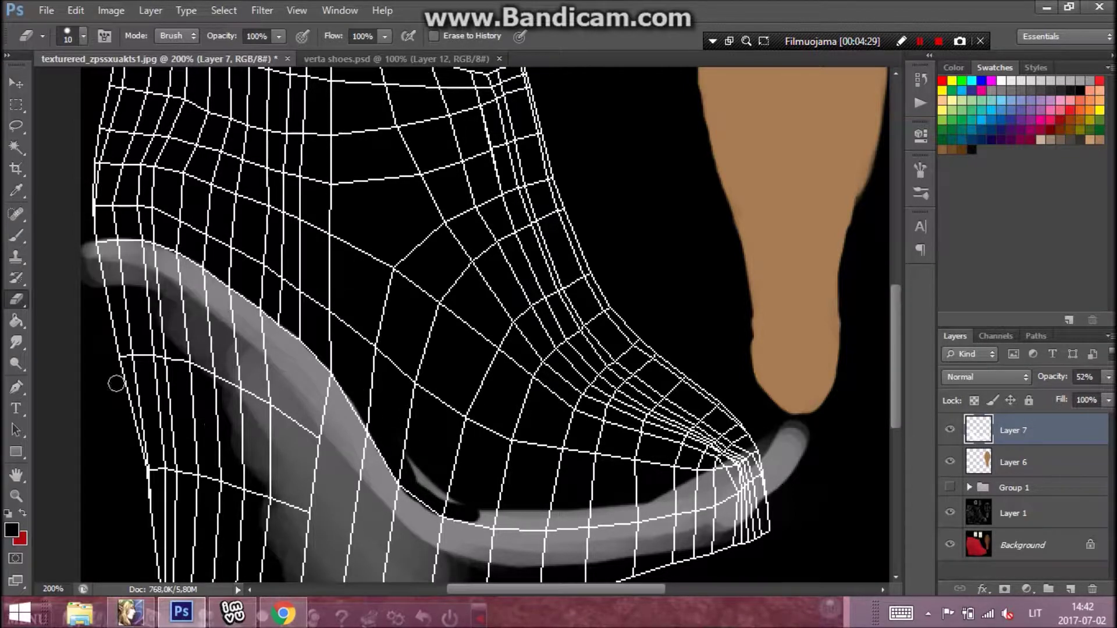
- Blend the shading below the seam at the heel and instep with a 15 px Smudge brush at 86% strength
{"action": "left_click", "coordinate": [17, 343]}
{"action": "left_click", "coordinate": [412, 513]}
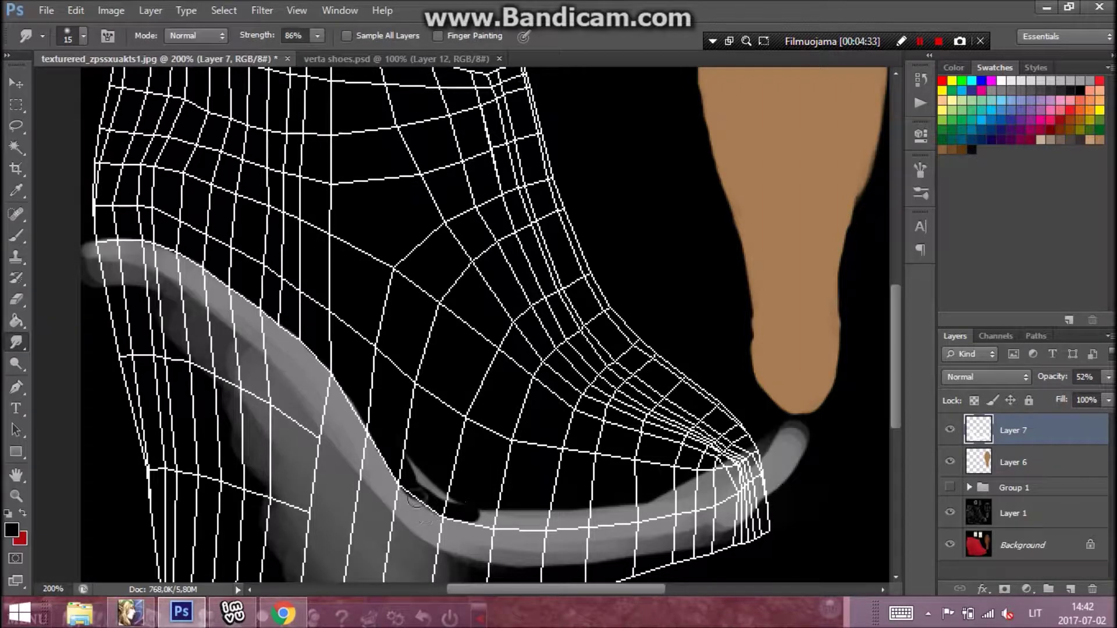
{"action": "left_click_drag", "start_coordinate": [115, 275], "coordinate": [239, 334]}
{"action": "mouse_move", "coordinate": [242, 408]}
{"action": "left_mouse_down"}
{"action": "mouse_move", "coordinate": [210, 389]}
{"action": "mouse_move", "coordinate": [165, 290]}
{"action": "mouse_move", "coordinate": [126, 304]}
{"action": "left_mouse_up"}
{"action": "left_click_drag", "start_coordinate": [239, 448], "coordinate": [267, 548]}
{"action": "left_click_drag", "start_coordinate": [276, 390], "coordinate": [305, 419]}
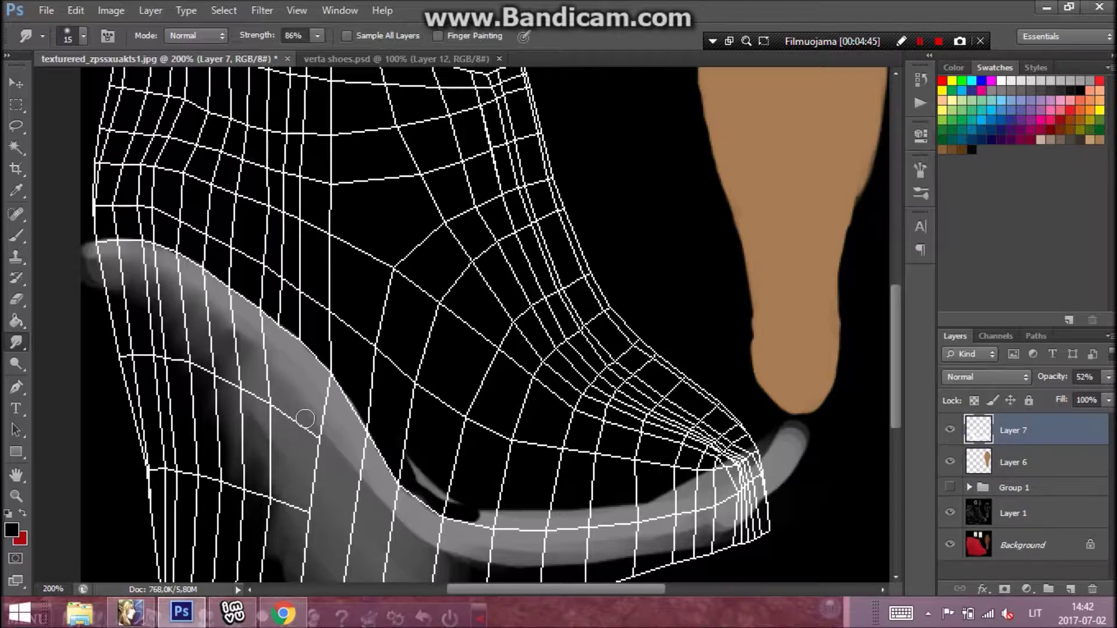
{"action": "left_click_drag", "start_coordinate": [366, 501], "coordinate": [439, 559]}
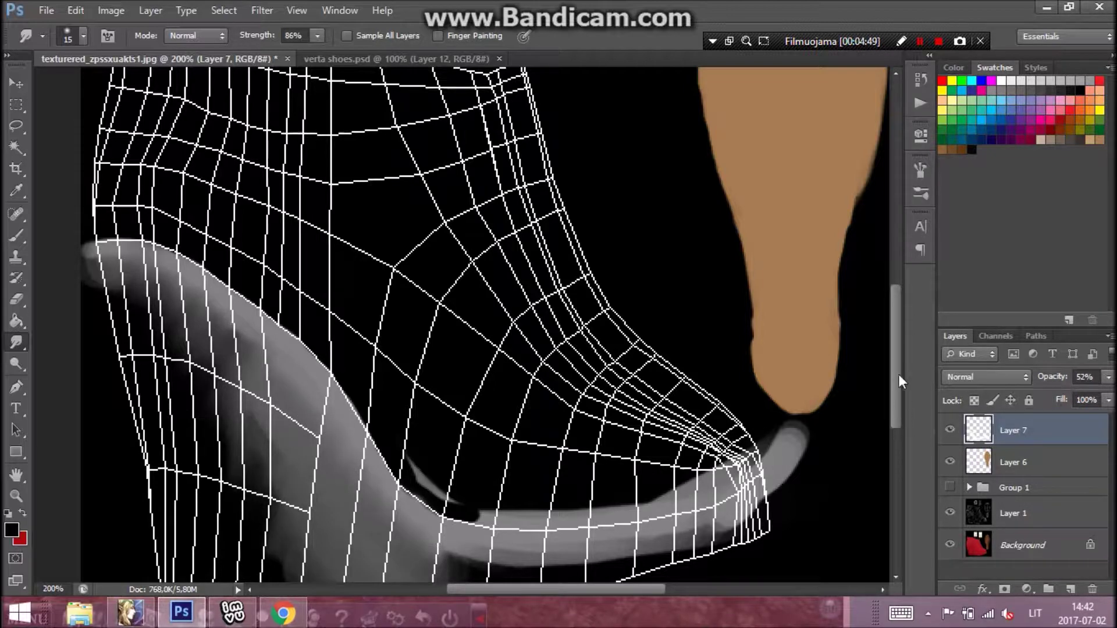
- Smudge the shading down toward the wedge's bottom edge and along the lower side of the forefoot band
{"action": "scroll", "coordinate": [755, 418], "scroll_direction": "down", "scroll_amount": 3}
{"action": "mouse_move", "coordinate": [276, 439]}
{"action": "left_mouse_down"}
{"action": "mouse_move", "coordinate": [267, 359]}
{"action": "mouse_move", "coordinate": [237, 331]}
{"action": "left_mouse_up"}
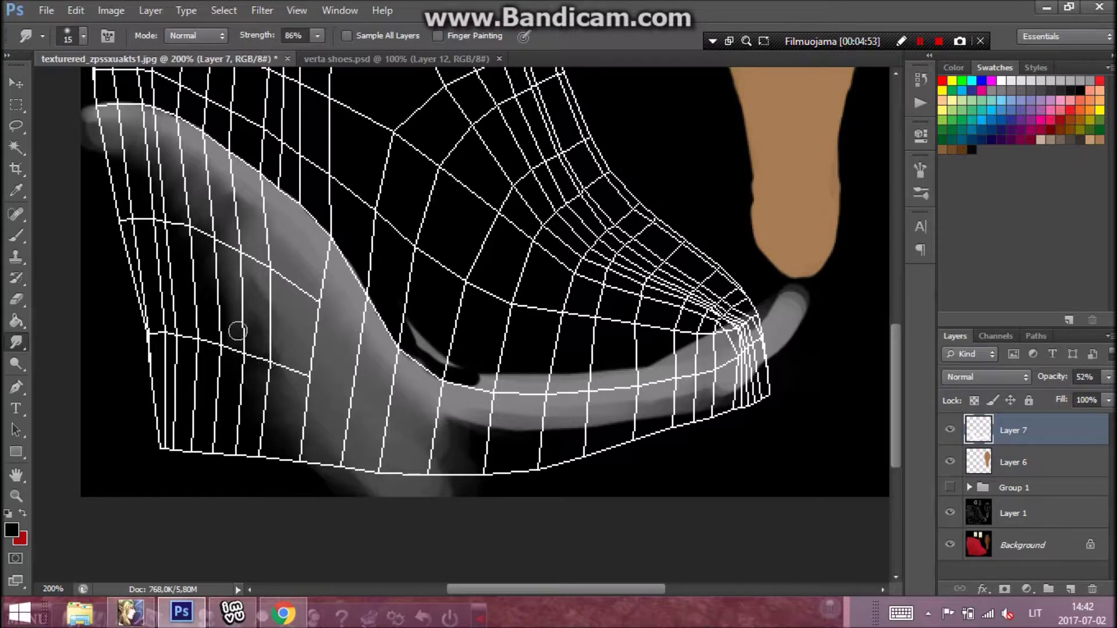
{"action": "mouse_move", "coordinate": [455, 420]}
{"action": "left_mouse_down"}
{"action": "mouse_move", "coordinate": [426, 444]}
{"action": "mouse_move", "coordinate": [446, 465]}
{"action": "mouse_move", "coordinate": [298, 453]}
{"action": "left_mouse_up"}
{"action": "mouse_move", "coordinate": [506, 427]}
{"action": "left_mouse_down"}
{"action": "mouse_move", "coordinate": [534, 447]}
{"action": "mouse_move", "coordinate": [586, 418]}
{"action": "mouse_move", "coordinate": [686, 401]}
{"action": "left_mouse_up"}
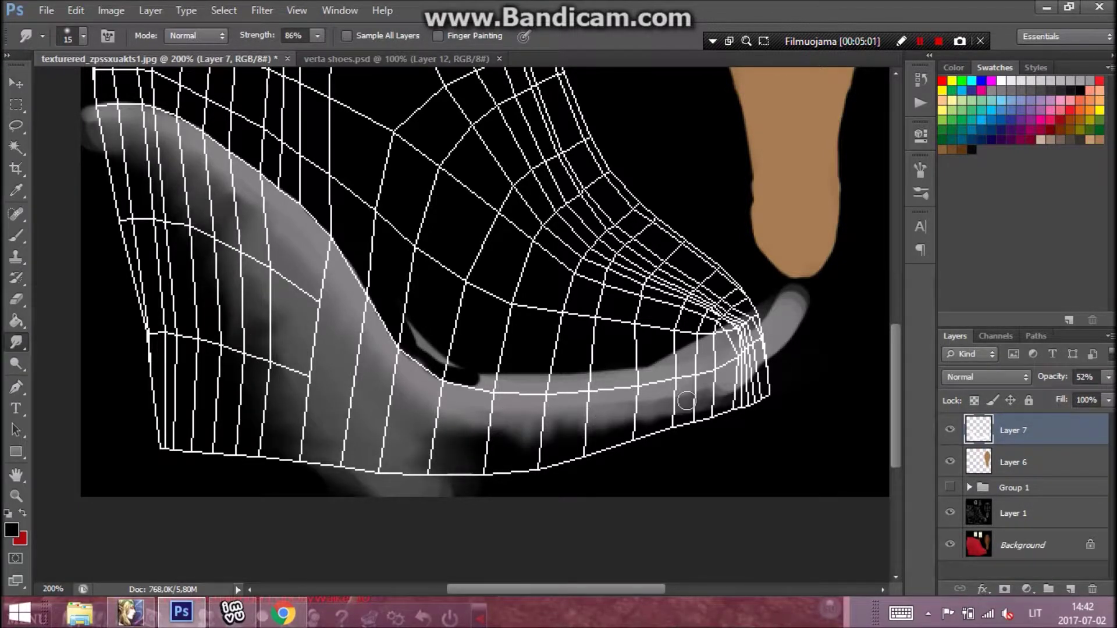
- Erase the remaining shading above the seam from the instep to the toe and smudge the band near the toe
{"action": "left_click", "coordinate": [16, 302]}
{"action": "mouse_move", "coordinate": [412, 317]}
{"action": "left_mouse_down"}
{"action": "mouse_move", "coordinate": [427, 356]}
{"action": "mouse_move", "coordinate": [553, 367]}
{"action": "left_mouse_up"}
{"action": "mouse_move", "coordinate": [760, 313]}
{"action": "left_mouse_down"}
{"action": "mouse_move", "coordinate": [708, 362]}
{"action": "mouse_move", "coordinate": [587, 388]}
{"action": "mouse_move", "coordinate": [703, 341]}
{"action": "mouse_move", "coordinate": [689, 364]}
{"action": "mouse_move", "coordinate": [654, 376]}
{"action": "mouse_move", "coordinate": [499, 379]}
{"action": "mouse_move", "coordinate": [723, 328]}
{"action": "left_mouse_up"}
{"action": "left_click", "coordinate": [16, 342]}
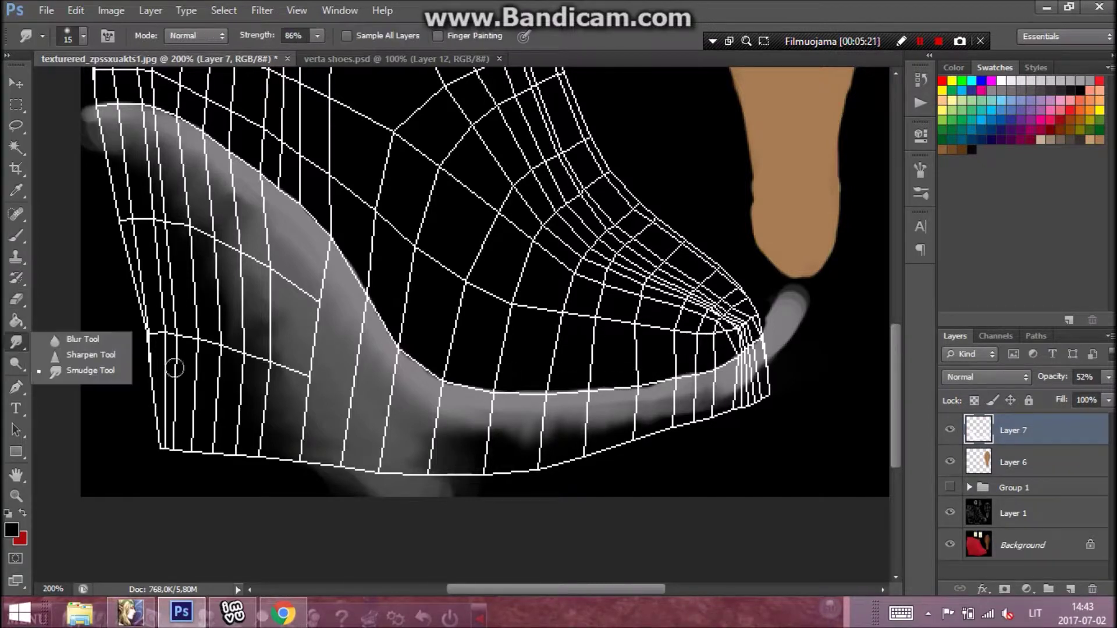
{"action": "left_click_drag", "start_coordinate": [728, 388], "coordinate": [733, 407]}
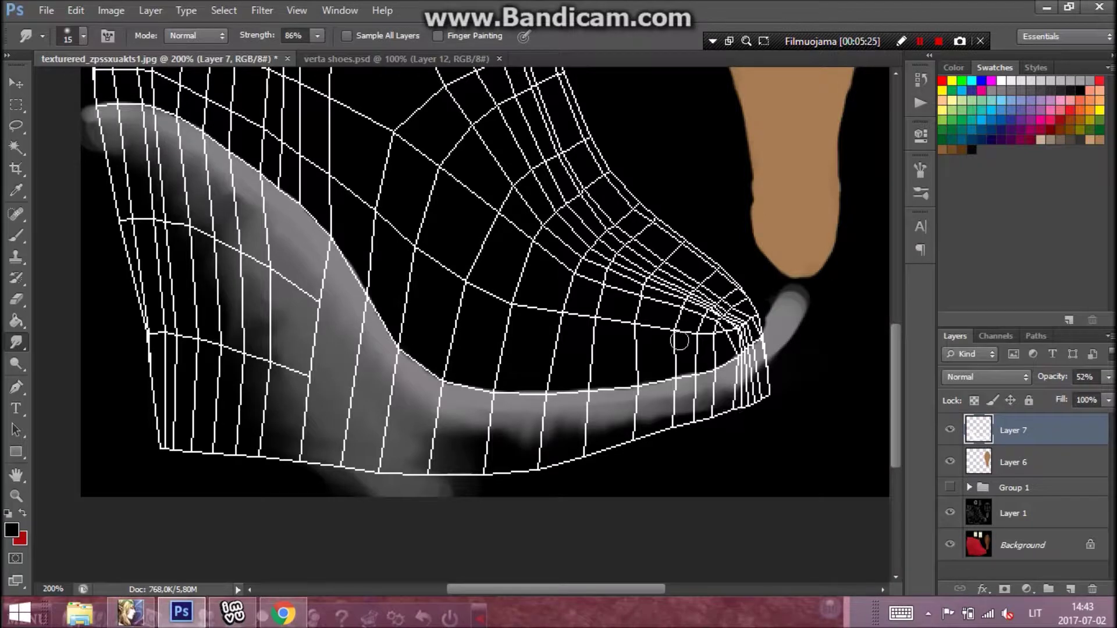
- Invert Layer 7 back to dark shading and show Group 1 again, keeping the Normal blending mode
{"action": "key", "text": "ctrl+i"}
{"action": "left_click", "coordinate": [950, 489]}
{"action": "left_click", "coordinate": [976, 379]}
{"action": "left_click", "coordinate": [973, 375]}
{"action": "left_click", "coordinate": [983, 378]}
{"action": "left_click", "coordinate": [958, 8]}
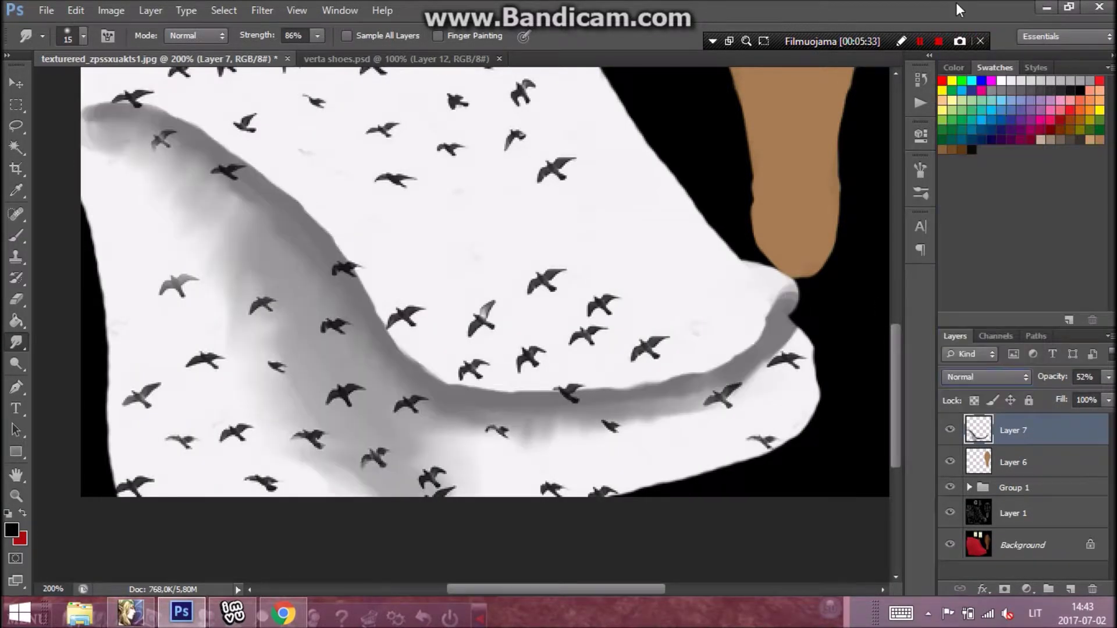
- Smudge the shading's edges along the wedge seam and lower Layer 7's opacity to 28%
{"action": "mouse_move", "coordinate": [172, 119]}
{"action": "left_mouse_down"}
{"action": "mouse_move", "coordinate": [234, 155]}
{"action": "mouse_move", "coordinate": [379, 287]}
{"action": "mouse_move", "coordinate": [469, 391]}
{"action": "left_mouse_up"}
{"action": "mouse_move", "coordinate": [309, 210]}
{"action": "left_mouse_down"}
{"action": "mouse_move", "coordinate": [445, 387]}
{"action": "mouse_move", "coordinate": [560, 412]}
{"action": "mouse_move", "coordinate": [549, 395]}
{"action": "mouse_move", "coordinate": [589, 401]}
{"action": "mouse_move", "coordinate": [699, 374]}
{"action": "mouse_move", "coordinate": [775, 324]}
{"action": "mouse_move", "coordinate": [792, 289]}
{"action": "mouse_move", "coordinate": [773, 352]}
{"action": "mouse_move", "coordinate": [795, 373]}
{"action": "mouse_move", "coordinate": [781, 362]}
{"action": "mouse_move", "coordinate": [787, 336]}
{"action": "mouse_move", "coordinate": [752, 371]}
{"action": "mouse_move", "coordinate": [741, 444]}
{"action": "left_mouse_up"}
{"action": "mouse_move", "coordinate": [1105, 377]}
{"action": "left_mouse_down"}
{"action": "mouse_move", "coordinate": [1059, 400]}
{"action": "mouse_move", "coordinate": [1053, 356]}
{"action": "left_mouse_up"}
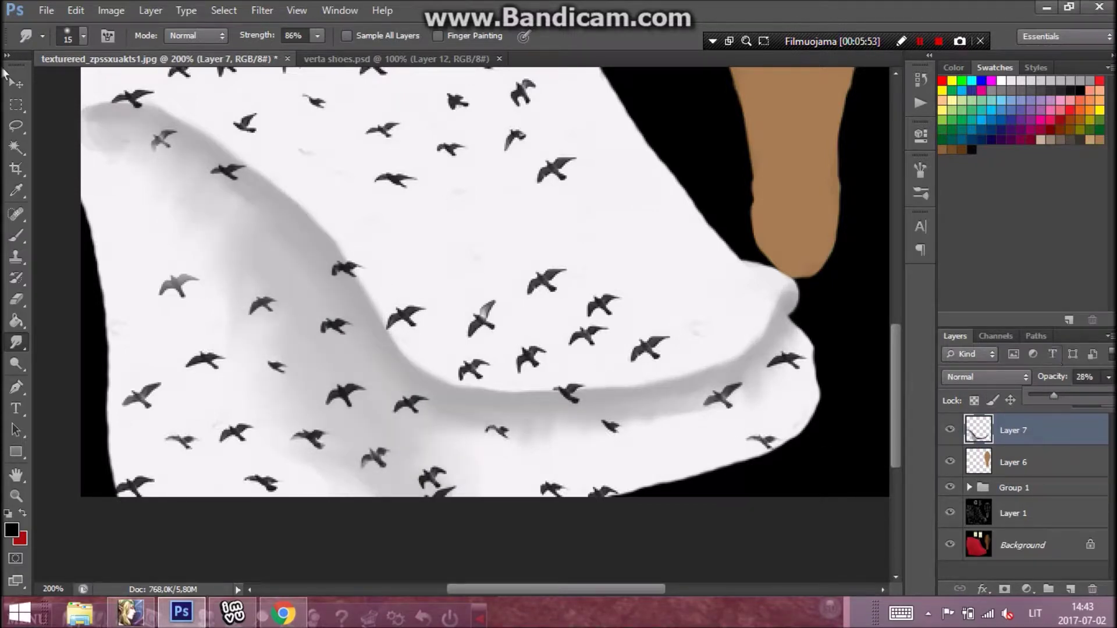
- Save the texture for the web as PNG-24 in the patikrinti folder, replacing the existing texturered_zpssxuakts1 image
{"action": "left_click", "coordinate": [46, 10]}
{"action": "left_click", "coordinate": [90, 239]}
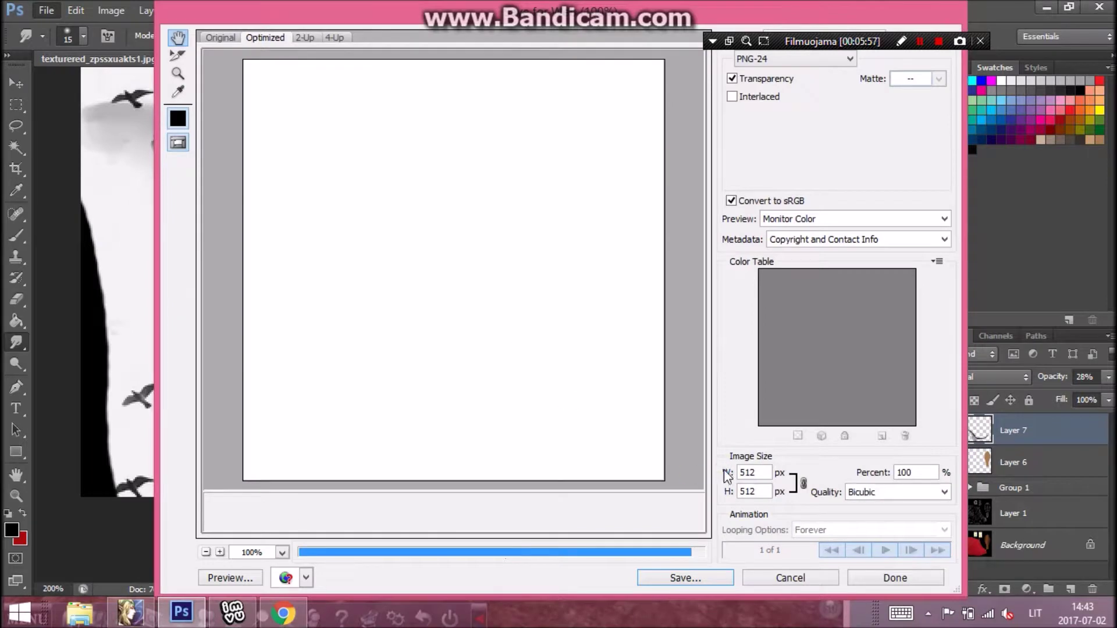
{"action": "left_click", "coordinate": [681, 578]}
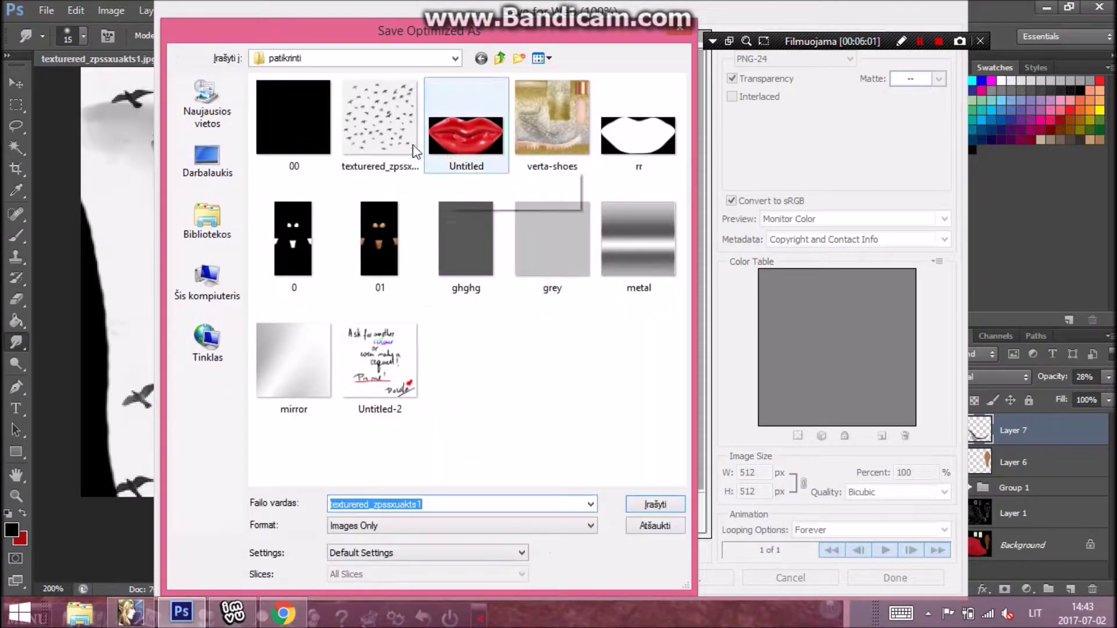
{"action": "left_click", "coordinate": [392, 144]}
{"action": "key", "text": "Delete"}
{"action": "key", "text": "Return"}
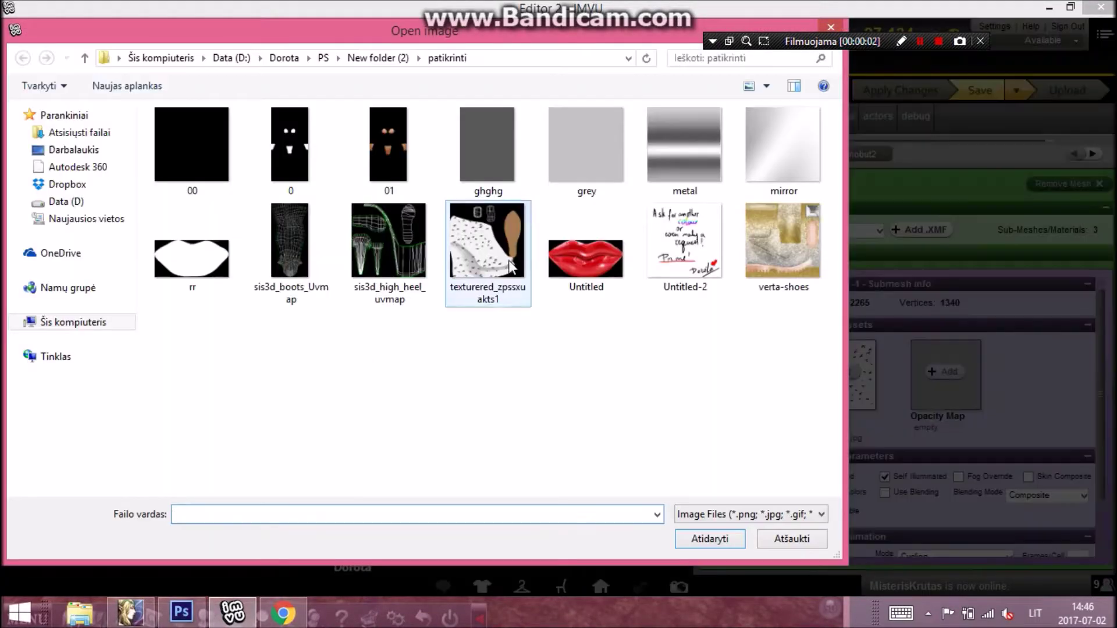
- Load texturered_zpssxuakts1 as the nobut1 mesh texture in the IMVU editor, apply the changes and inspect the boots up close
{"action": "left_click", "coordinate": [509, 266]}
{"action": "left_click", "coordinate": [698, 539]}
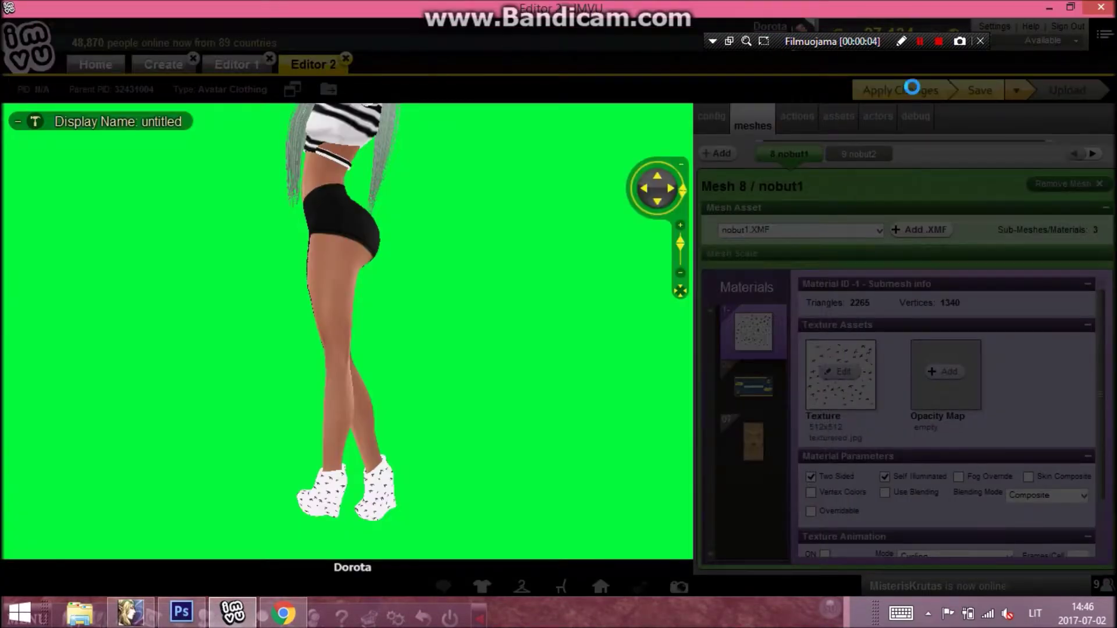
{"action": "left_click", "coordinate": [918, 93]}
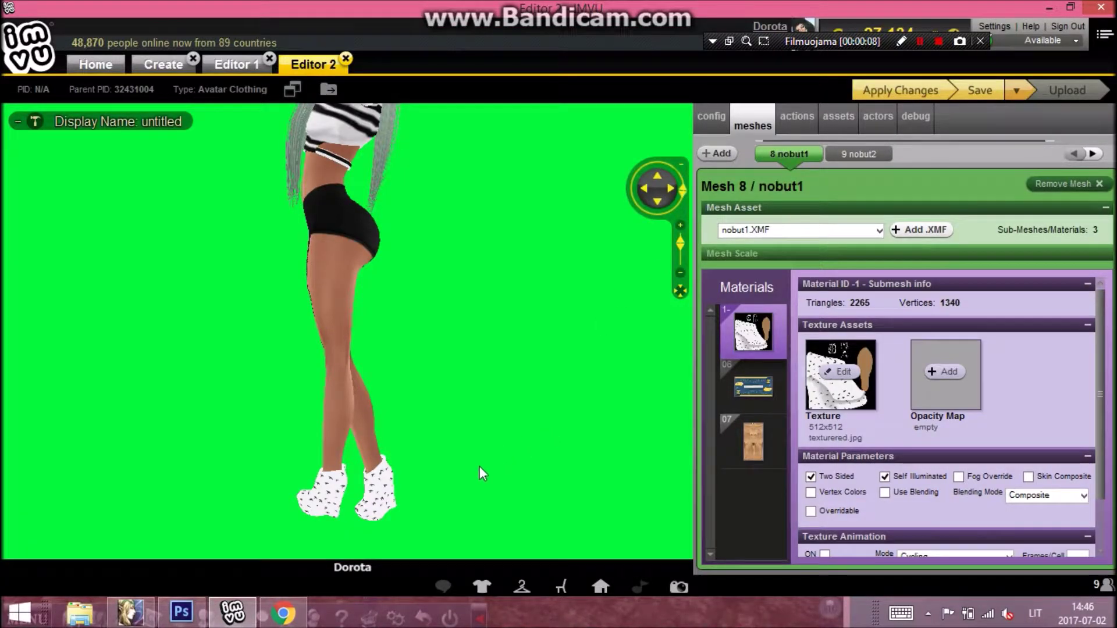
{"action": "scroll", "coordinate": [362, 327], "scroll_direction": "up", "scroll_amount": 5}
{"action": "left_click_drag", "start_coordinate": [344, 327], "coordinate": [706, 327]}
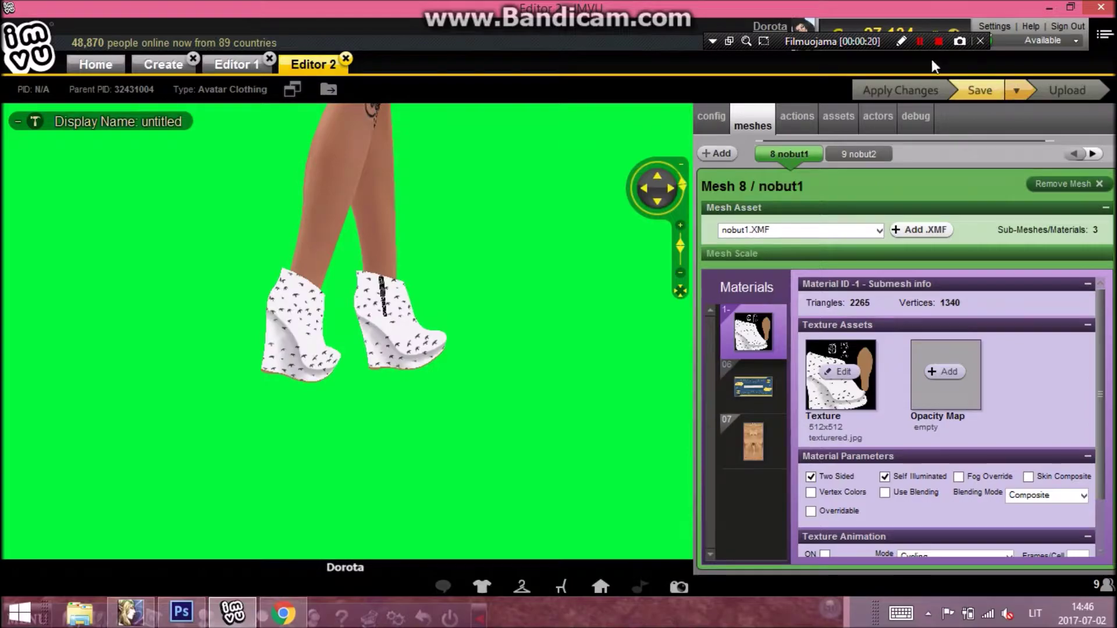
{"action": "left_click", "coordinate": [918, 41]}
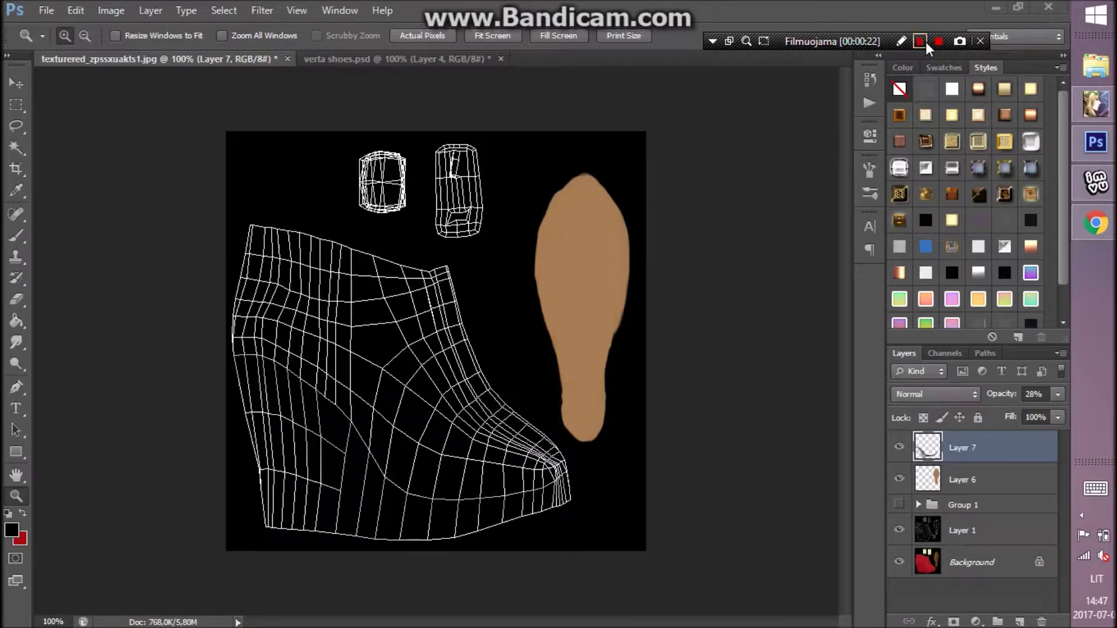
- Return to Photoshop, set up the Brush tool at 20 px and show Group 1 again
{"action": "right_click", "coordinate": [17, 237]}
{"action": "left_click", "coordinate": [531, 387]}
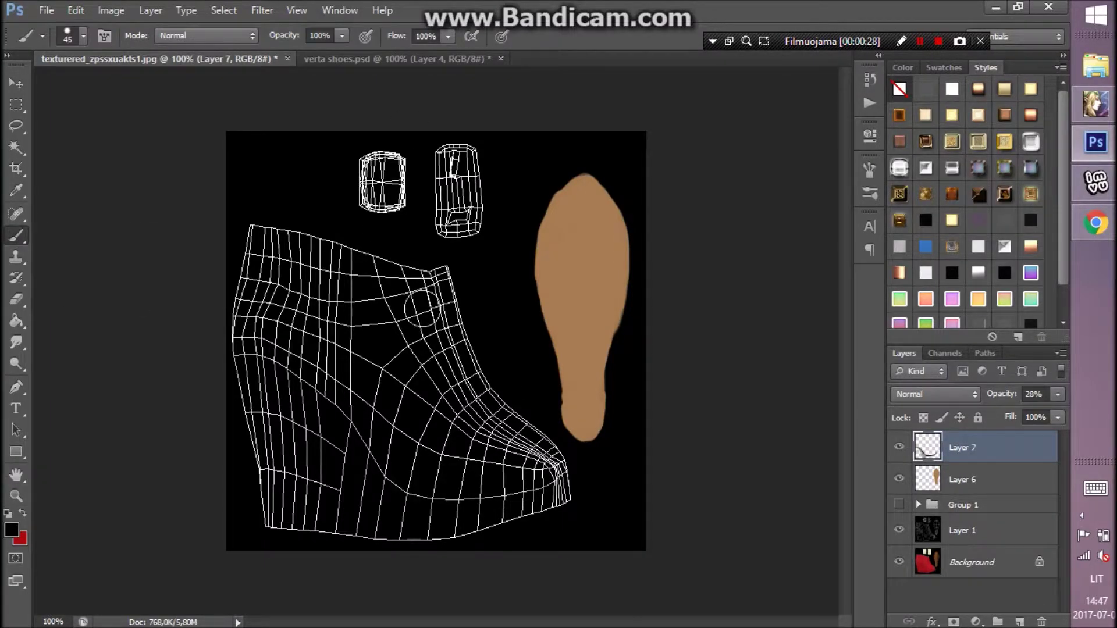
{"action": "key", "text": "bracketleft"}
{"action": "key", "text": "bracketleft"}
{"action": "key", "text": "bracketleft"}
{"action": "key", "text": "bracketleft"}
{"action": "key", "text": "bracketleft"}
{"action": "key", "text": "bracketleft"}
{"action": "key", "text": "bracketleft"}
{"action": "key", "text": "bracketleft"}
{"action": "left_click", "coordinate": [901, 505]}
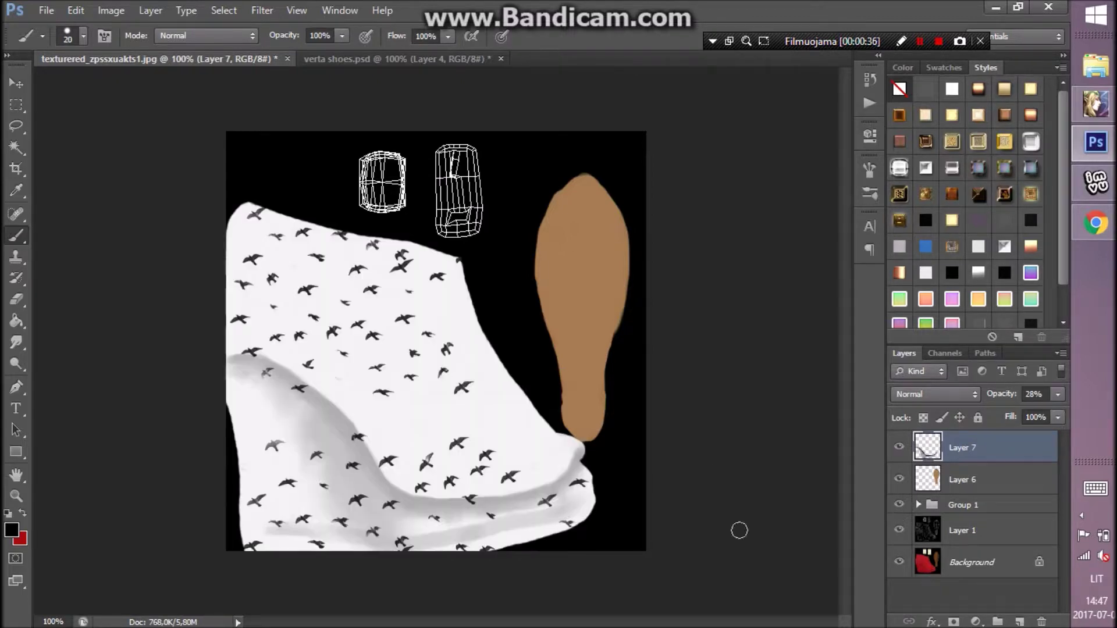
- Paint faint black shading above the wedge seam from the heel toward the instep with a larger brush, undoing the last stroke
{"action": "mouse_move", "coordinate": [261, 361]}
{"action": "left_mouse_down"}
{"action": "mouse_move", "coordinate": [233, 316]}
{"action": "mouse_move", "coordinate": [232, 342]}
{"action": "left_mouse_up"}
{"action": "key", "text": "bracketright"}
{"action": "mouse_move", "coordinate": [323, 349]}
{"action": "left_mouse_down"}
{"action": "mouse_move", "coordinate": [401, 436]}
{"action": "mouse_move", "coordinate": [512, 464]}
{"action": "mouse_move", "coordinate": [463, 452]}
{"action": "left_mouse_up"}
{"action": "left_click_drag", "start_coordinate": [412, 429], "coordinate": [437, 442]}
{"action": "key", "text": "ctrl+z"}
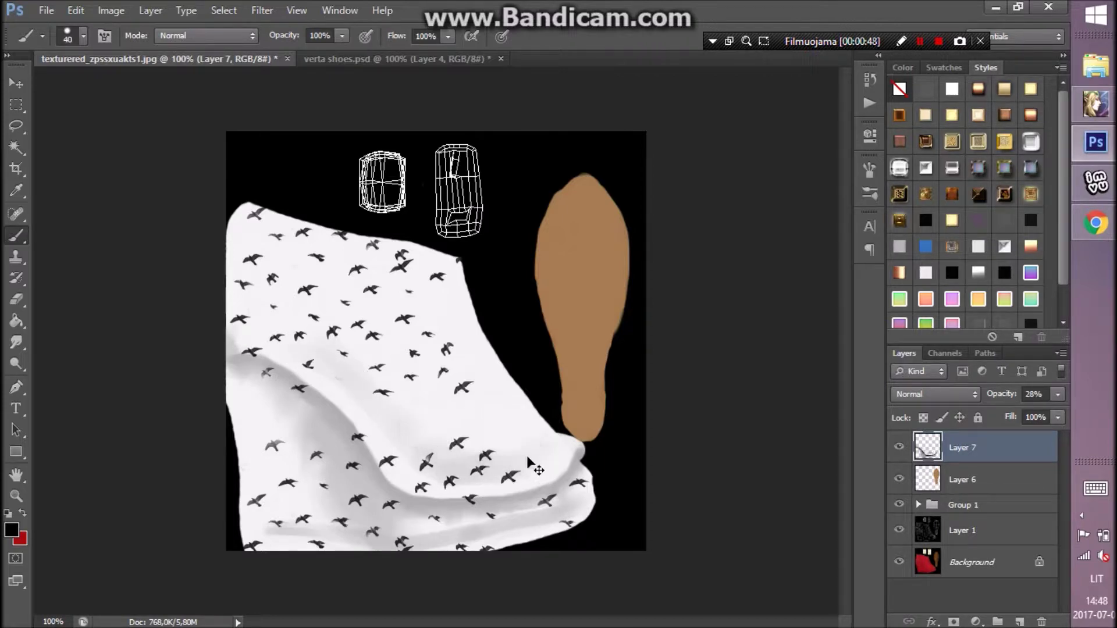
- Paint black shading across the boot's upper and around the sole's edges on Layer 7, and smudge the sole shading
{"action": "mouse_move", "coordinate": [403, 418]}
{"action": "left_mouse_down"}
{"action": "mouse_move", "coordinate": [323, 326]}
{"action": "mouse_move", "coordinate": [274, 300]}
{"action": "mouse_move", "coordinate": [290, 240]}
{"action": "mouse_move", "coordinate": [301, 235]}
{"action": "mouse_move", "coordinate": [281, 270]}
{"action": "mouse_move", "coordinate": [401, 404]}
{"action": "left_mouse_up"}
{"action": "key", "text": "bracketleft"}
{"action": "left_click_drag", "start_coordinate": [615, 303], "coordinate": [594, 445]}
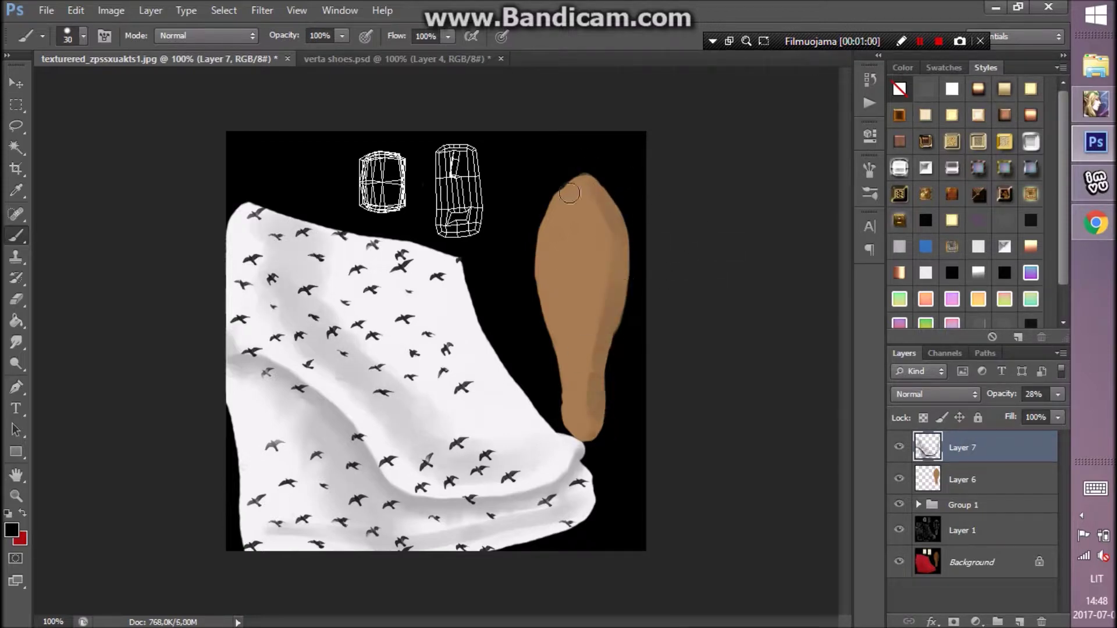
{"action": "mouse_move", "coordinate": [538, 249]}
{"action": "left_mouse_down"}
{"action": "mouse_move", "coordinate": [567, 428]}
{"action": "mouse_move", "coordinate": [578, 434]}
{"action": "left_mouse_up"}
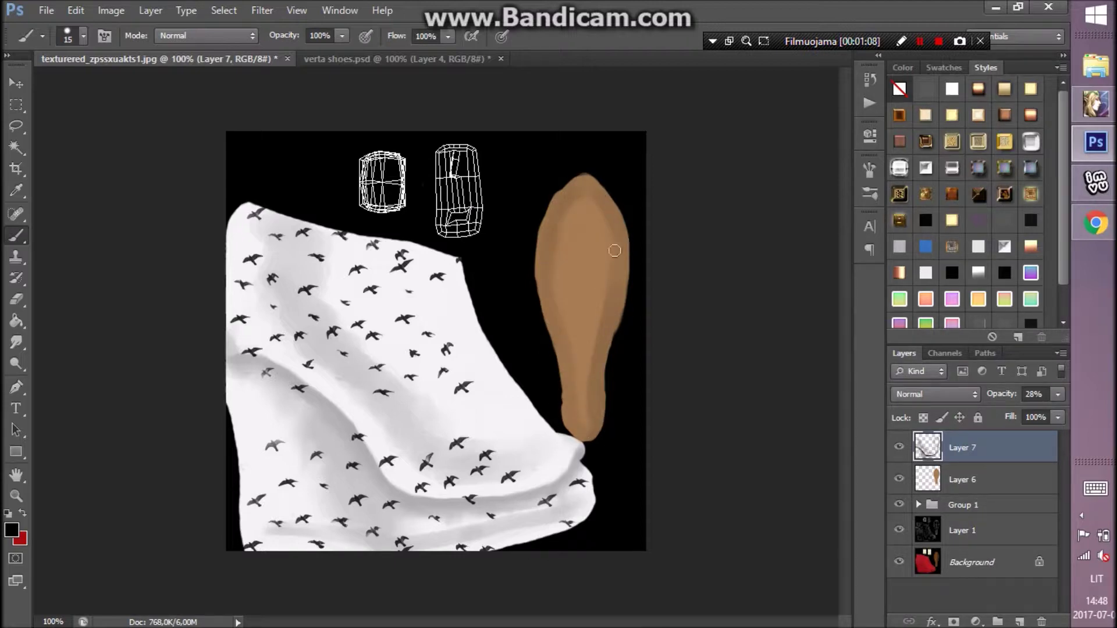
{"action": "right_click", "coordinate": [16, 343]}
{"action": "left_click", "coordinate": [88, 375]}
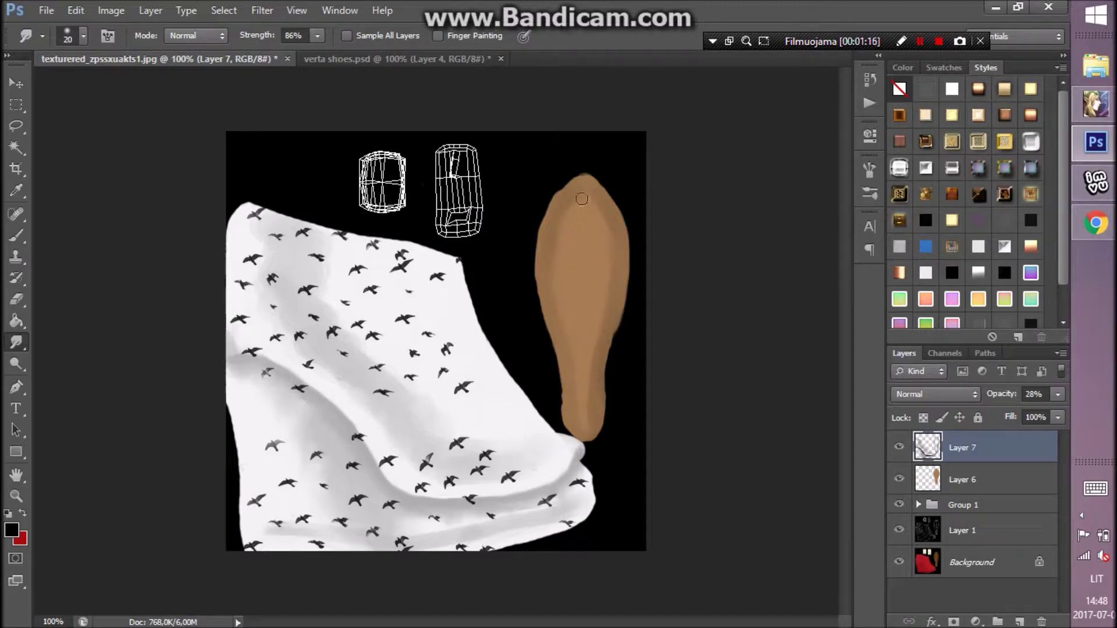
- Add a new layer and paint over both small zipper wireframes above the boot in black
{"action": "left_click", "coordinate": [16, 236]}
{"action": "left_click", "coordinate": [1019, 622]}
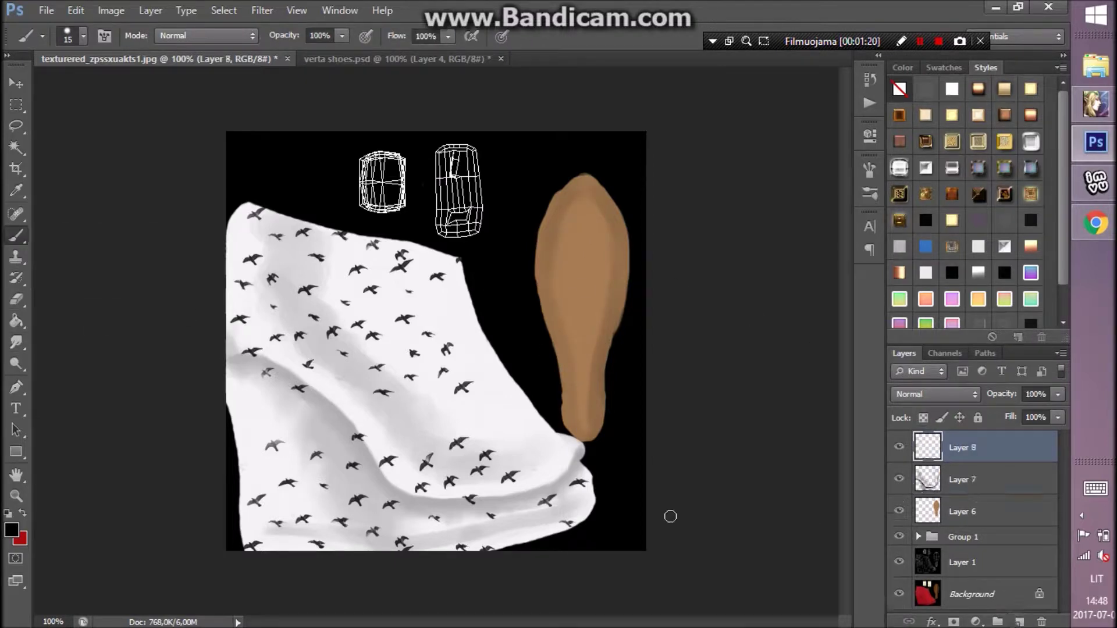
{"action": "mouse_move", "coordinate": [368, 160]}
{"action": "left_mouse_down"}
{"action": "mouse_move", "coordinate": [381, 216]}
{"action": "mouse_move", "coordinate": [408, 161]}
{"action": "mouse_move", "coordinate": [382, 213]}
{"action": "mouse_move", "coordinate": [397, 154]}
{"action": "mouse_move", "coordinate": [363, 199]}
{"action": "mouse_move", "coordinate": [374, 161]}
{"action": "mouse_move", "coordinate": [390, 198]}
{"action": "left_mouse_up"}
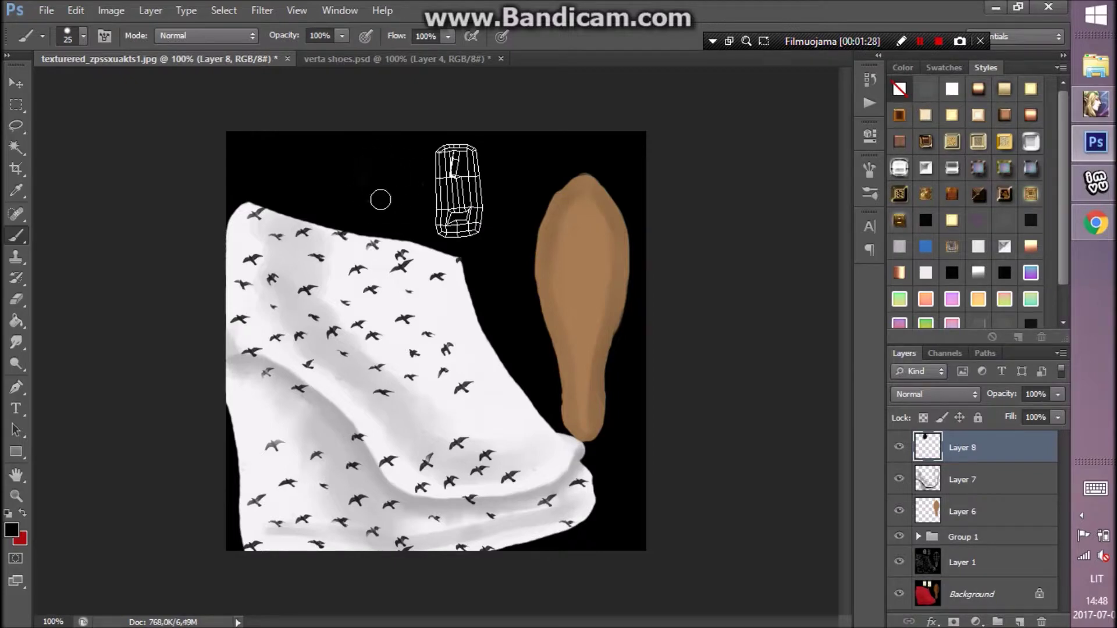
{"action": "mouse_move", "coordinate": [445, 143]}
{"action": "left_mouse_down"}
{"action": "mouse_move", "coordinate": [444, 224]}
{"action": "mouse_move", "coordinate": [471, 207]}
{"action": "mouse_move", "coordinate": [420, 198]}
{"action": "mouse_move", "coordinate": [450, 213]}
{"action": "left_mouse_up"}
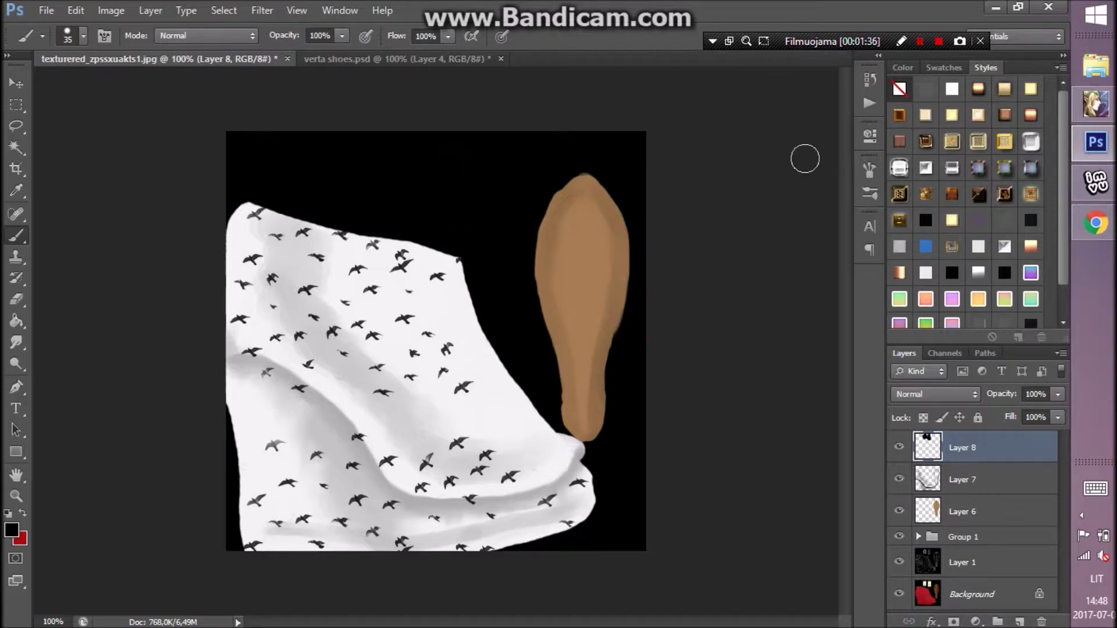
- Apply a silver metallic gradient style to the painted zipper pieces, trying other styles first, and fill the gap between them with the brush
{"action": "left_click", "coordinate": [1029, 144]}
{"action": "mouse_move", "coordinate": [454, 204]}
{"action": "left_mouse_down"}
{"action": "mouse_move", "coordinate": [467, 203]}
{"action": "mouse_move", "coordinate": [457, 151]}
{"action": "left_mouse_up"}
{"action": "left_click", "coordinate": [978, 89]}
{"action": "left_click", "coordinate": [1005, 89]}
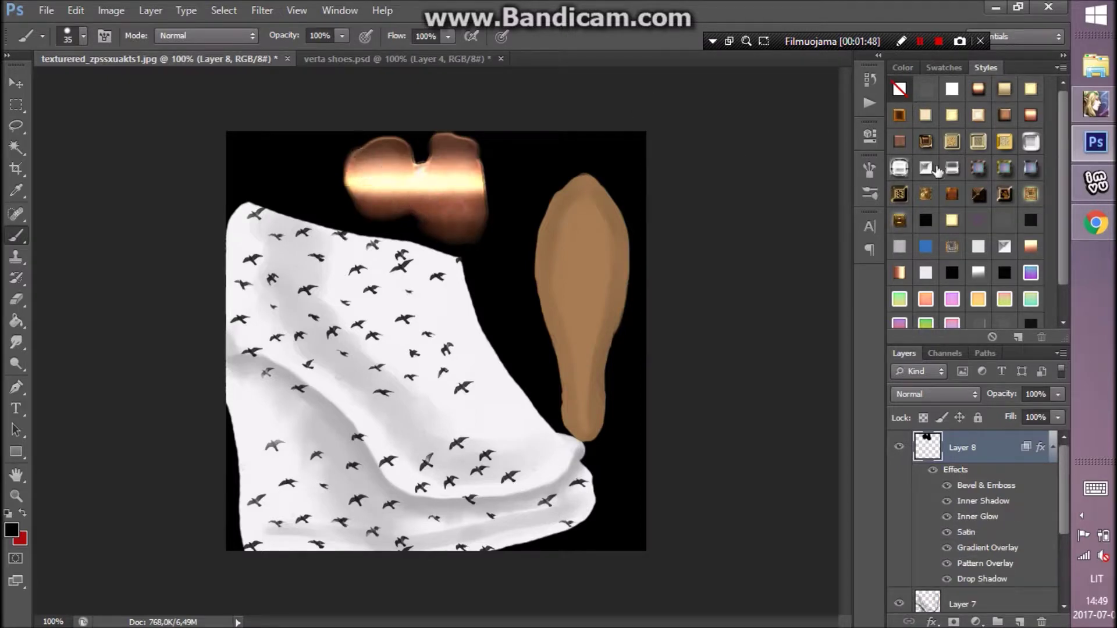
{"action": "left_click", "coordinate": [957, 169]}
{"action": "left_click", "coordinate": [978, 273]}
{"action": "key", "text": "bracketright"}
{"action": "left_click_drag", "start_coordinate": [401, 143], "coordinate": [443, 160]}
{"action": "left_click_drag", "start_coordinate": [394, 199], "coordinate": [442, 225]}
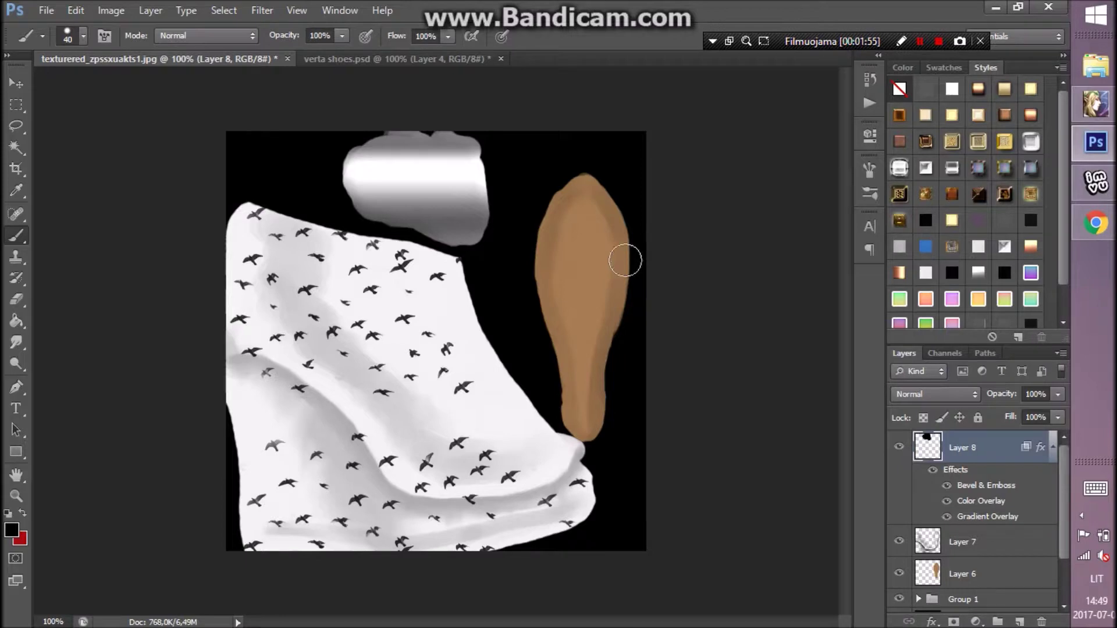
- Add a new layer above the metallic pieces and prepare the Brush with white as the foreground color
{"action": "left_click", "coordinate": [1019, 622]}
{"action": "left_click", "coordinate": [950, 68]}
{"action": "left_click", "coordinate": [946, 82]}
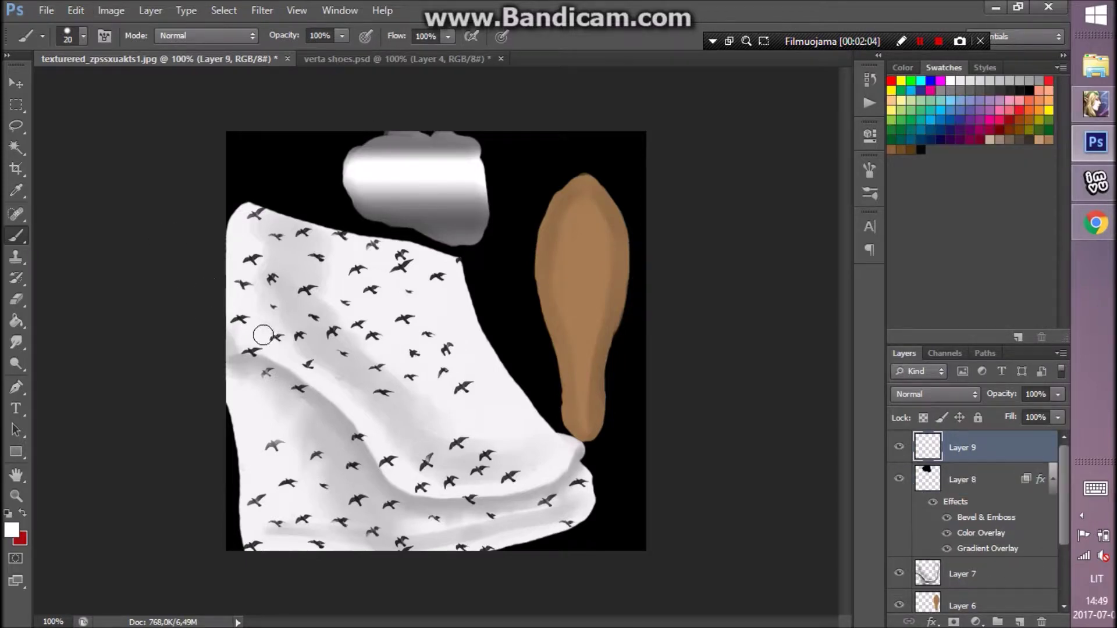
{"action": "key", "text": "bracketright"}
{"action": "left_click", "coordinate": [16, 105]}
{"action": "left_click_drag", "start_coordinate": [281, 242], "coordinate": [484, 350]}
{"action": "right_click", "coordinate": [463, 264]}
{"action": "left_click", "coordinate": [503, 281]}
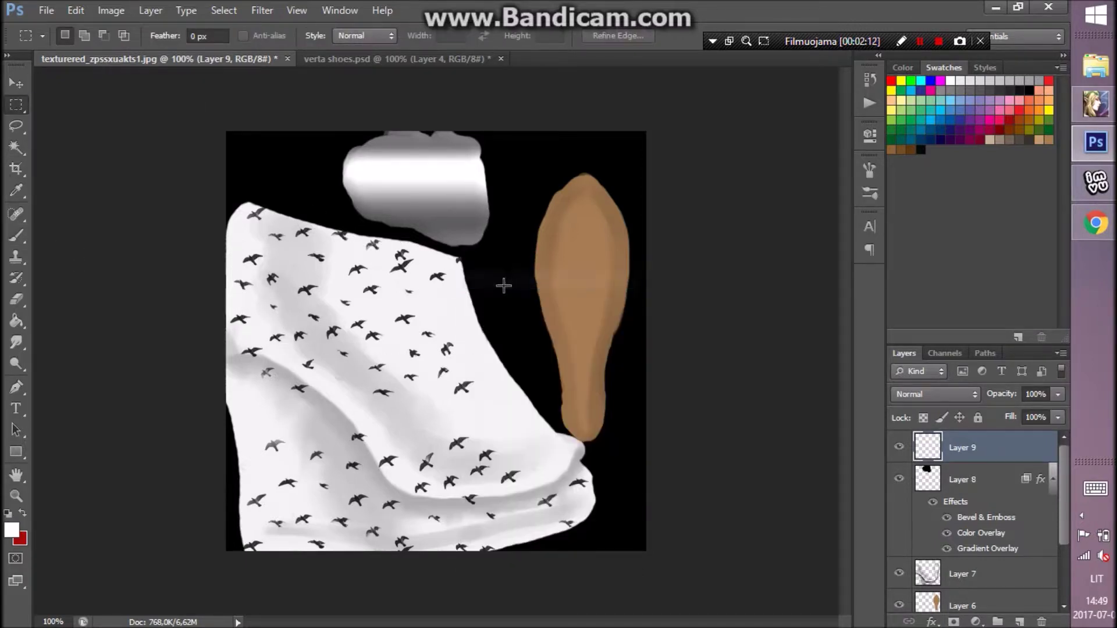
- Paint soft white highlights on the boot's heel, front edge, toe and upper front, using smaller brush sizes for the narrow areas
{"action": "key", "text": "b"}
{"action": "left_click_drag", "start_coordinate": [248, 331], "coordinate": [250, 321]}
{"action": "left_click_drag", "start_coordinate": [451, 260], "coordinate": [465, 300]}
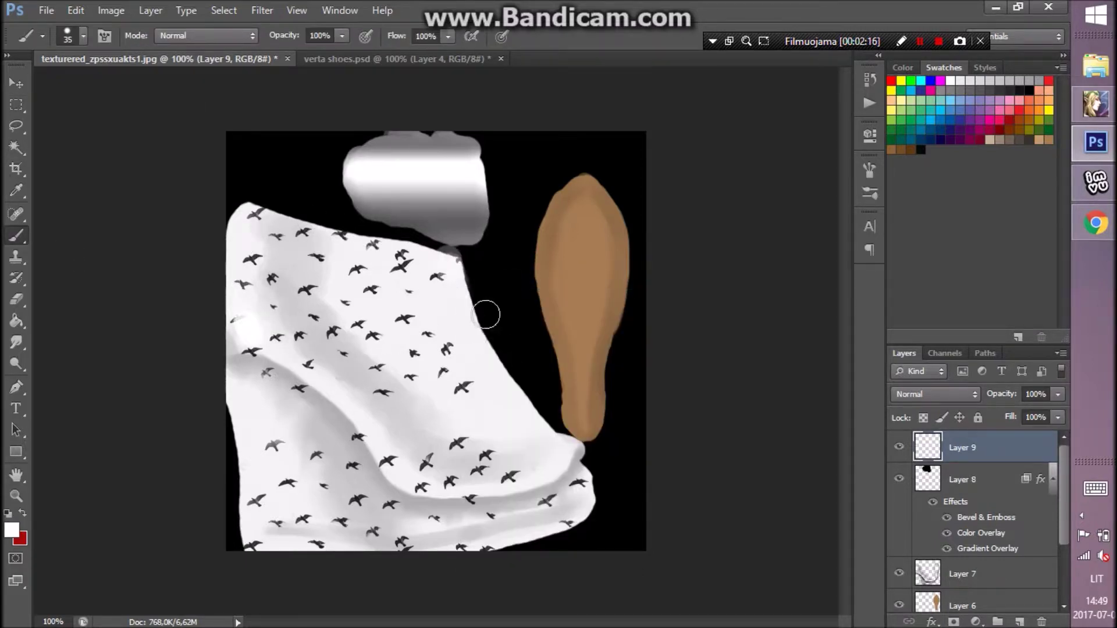
{"action": "key", "text": "bracketleft"}
{"action": "key", "text": "bracketleft"}
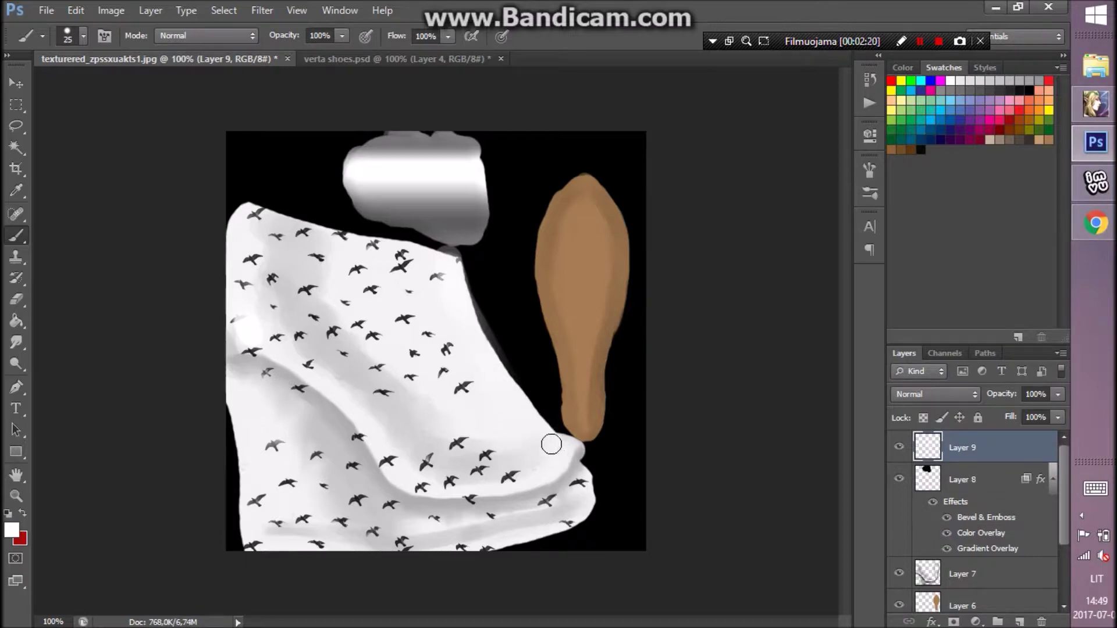
{"action": "left_click_drag", "start_coordinate": [552, 459], "coordinate": [553, 439]}
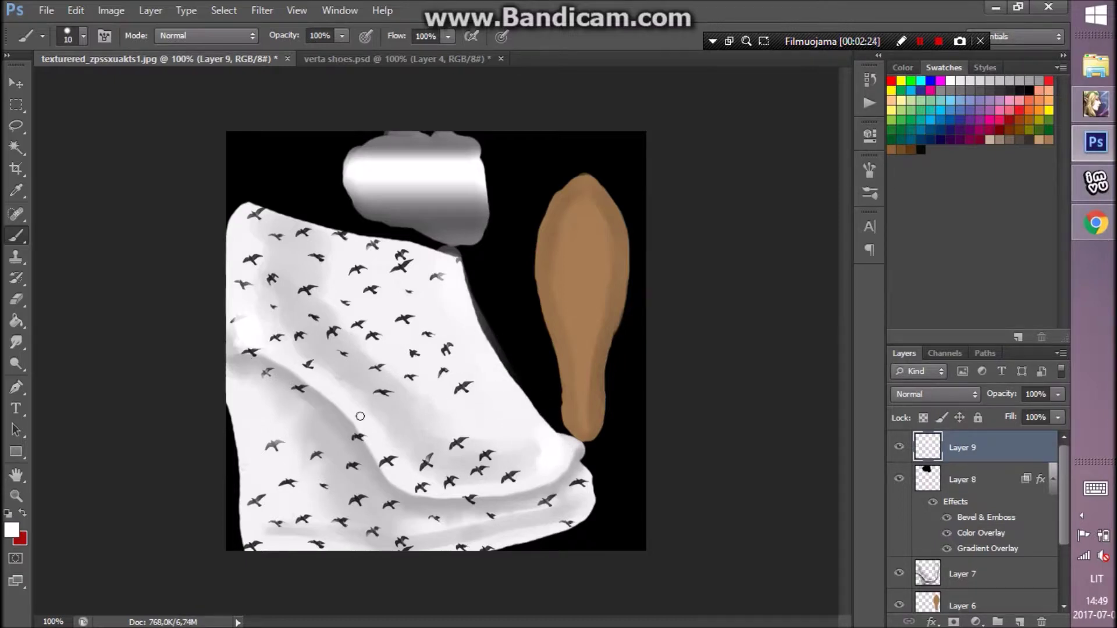
{"action": "left_click_drag", "start_coordinate": [441, 283], "coordinate": [402, 263]}
{"action": "left_click_drag", "start_coordinate": [449, 339], "coordinate": [445, 352]}
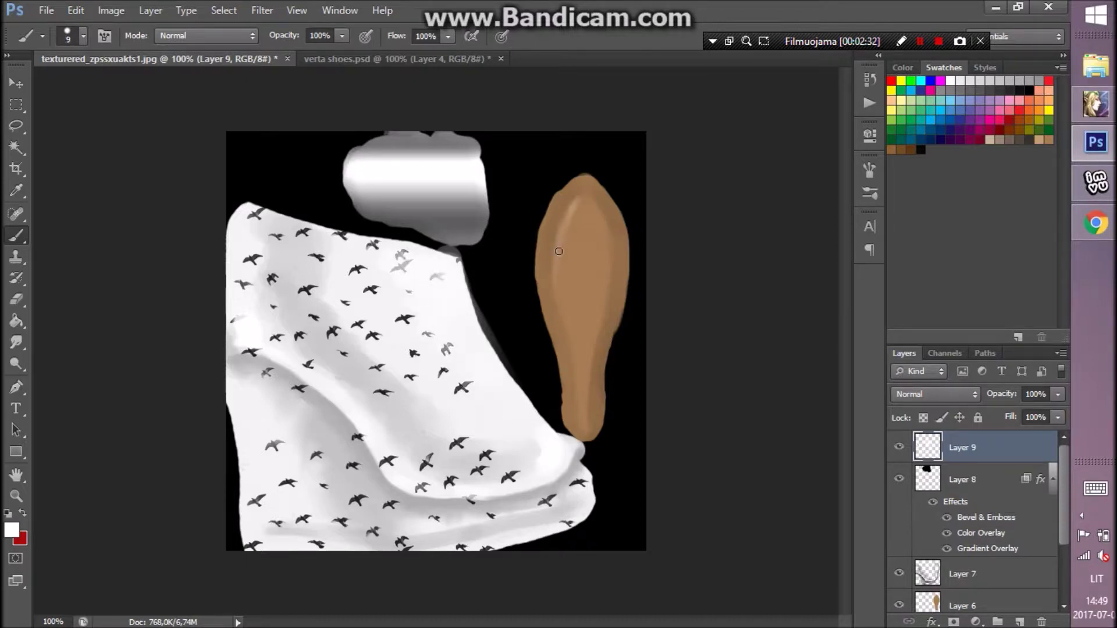
- Paint white highlights along the sole's inner contour and the lower wedge, and set Layer 9's blend mode to Soft Light
{"action": "left_click_drag", "start_coordinate": [575, 352], "coordinate": [580, 396]}
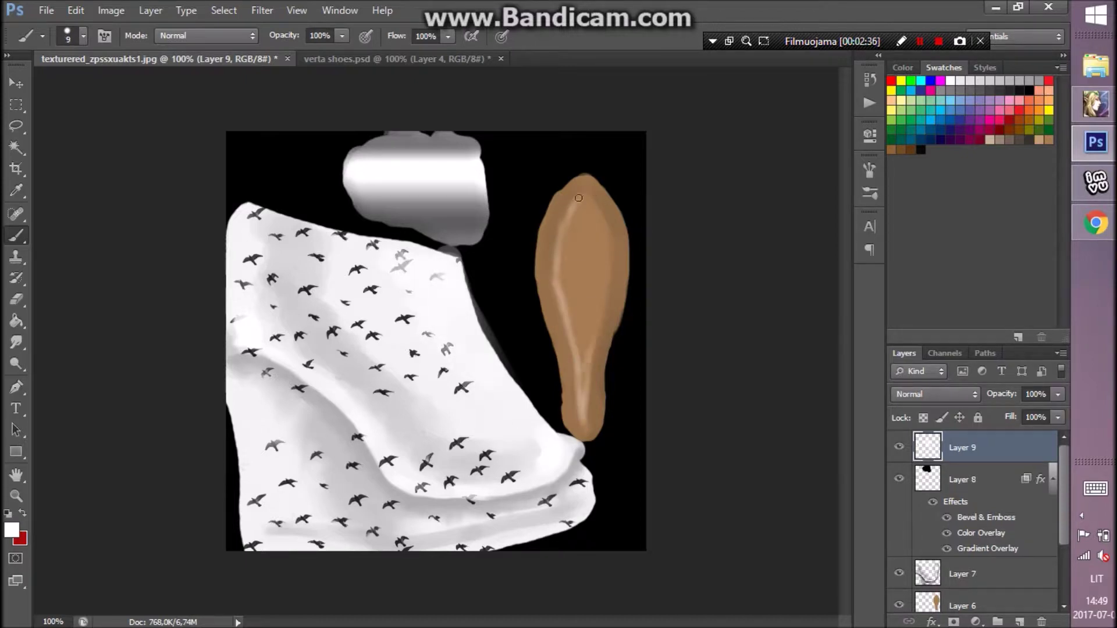
{"action": "mouse_move", "coordinate": [604, 327]}
{"action": "left_mouse_down"}
{"action": "mouse_move", "coordinate": [581, 354]}
{"action": "mouse_move", "coordinate": [589, 314]}
{"action": "left_mouse_up"}
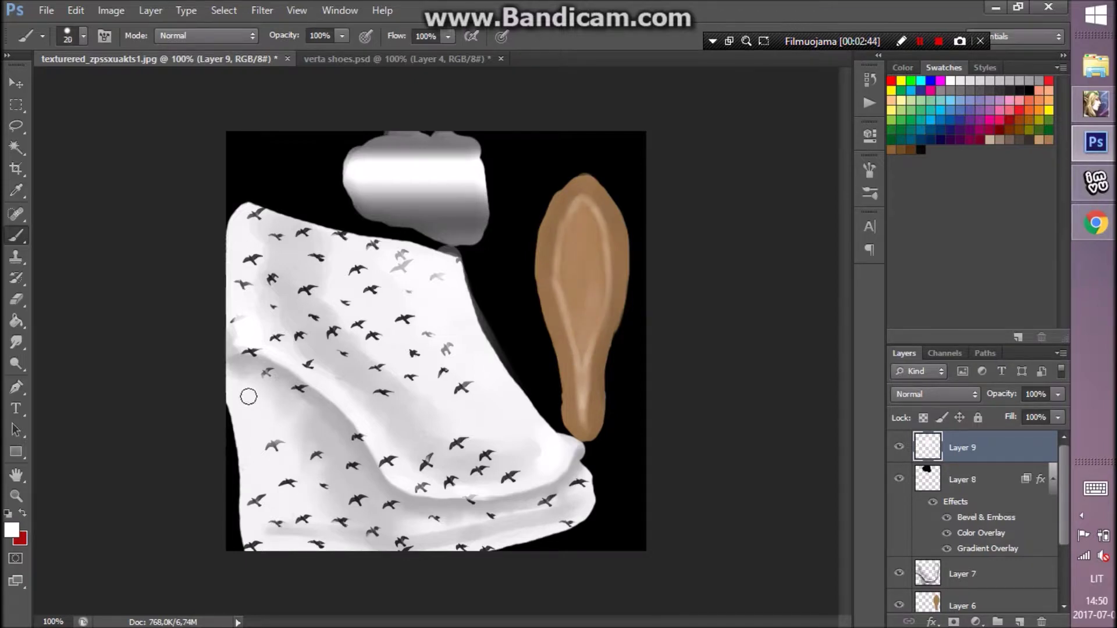
{"action": "left_click_drag", "start_coordinate": [266, 521], "coordinate": [295, 520]}
{"action": "key", "text": "bracketright"}
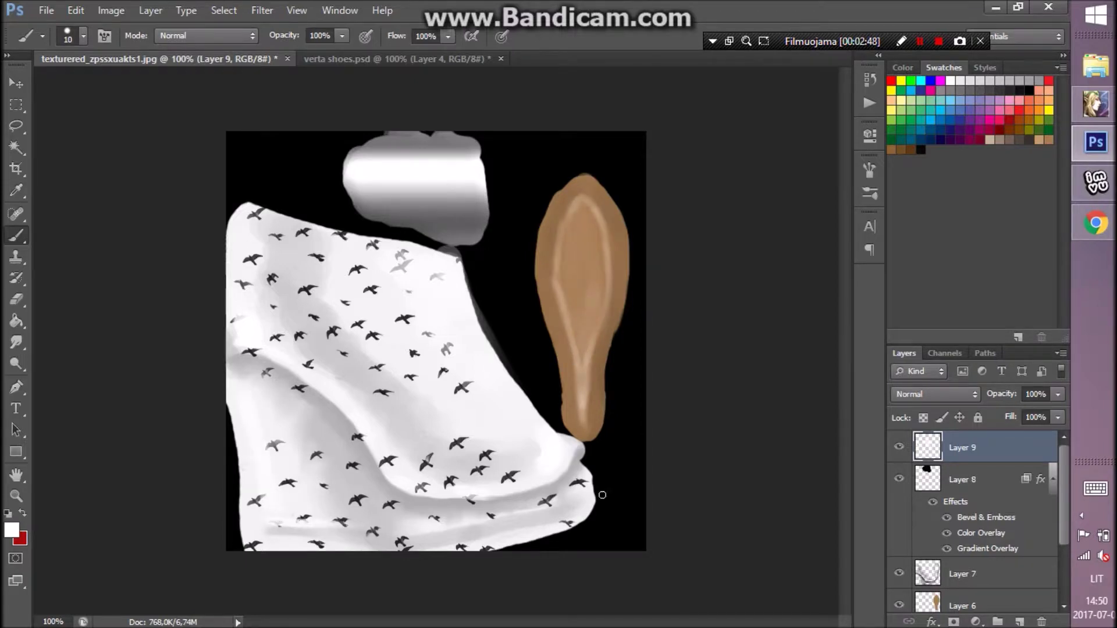
{"action": "left_click", "coordinate": [965, 395]}
{"action": "left_click", "coordinate": [934, 214]}
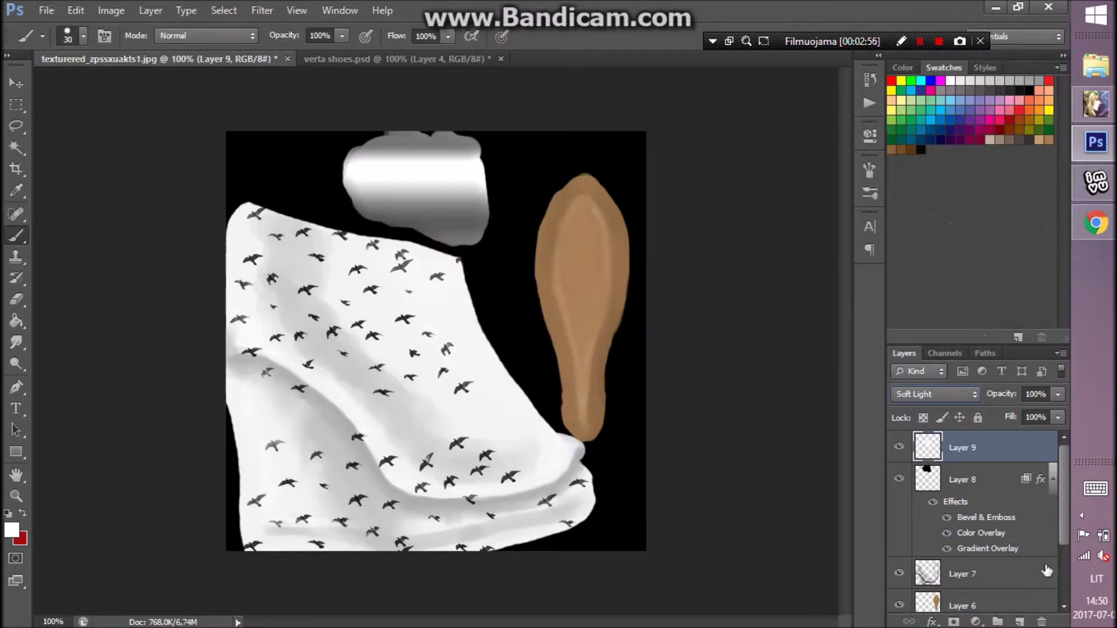
- Add a new layer, hide Group 1 and trace the boot wireframe's upper edge with a thin black brush line
{"action": "left_click", "coordinate": [1020, 621]}
{"action": "scroll", "coordinate": [907, 554], "scroll_direction": "down", "scroll_amount": 4}
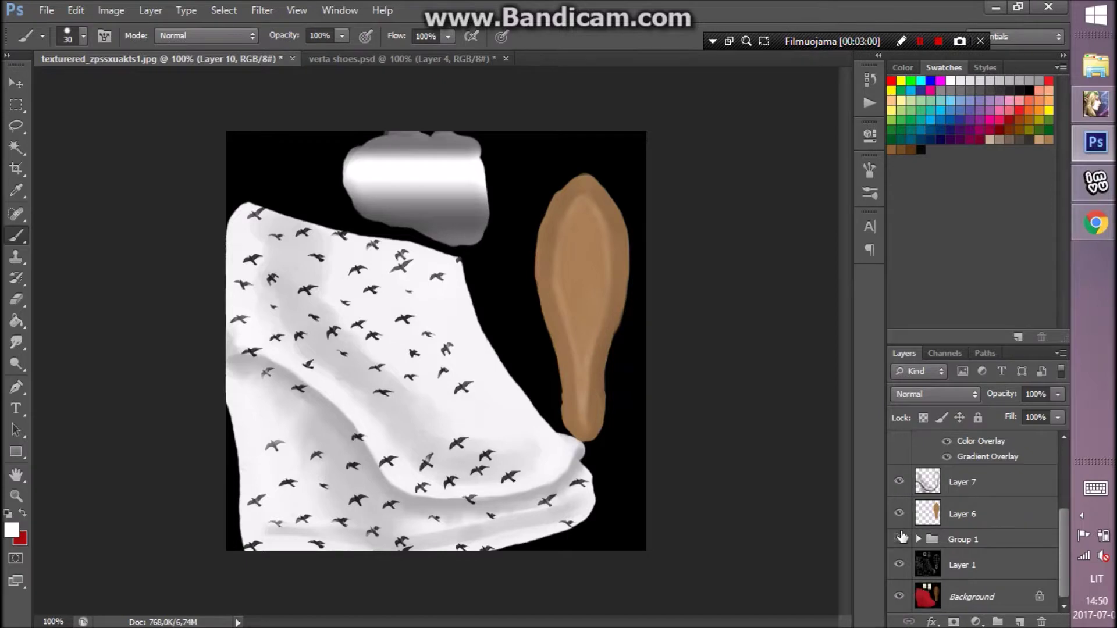
{"action": "left_click", "coordinate": [900, 537]}
{"action": "scroll", "coordinate": [902, 537], "scroll_direction": "up", "scroll_amount": 3}
{"action": "key", "text": "z"}
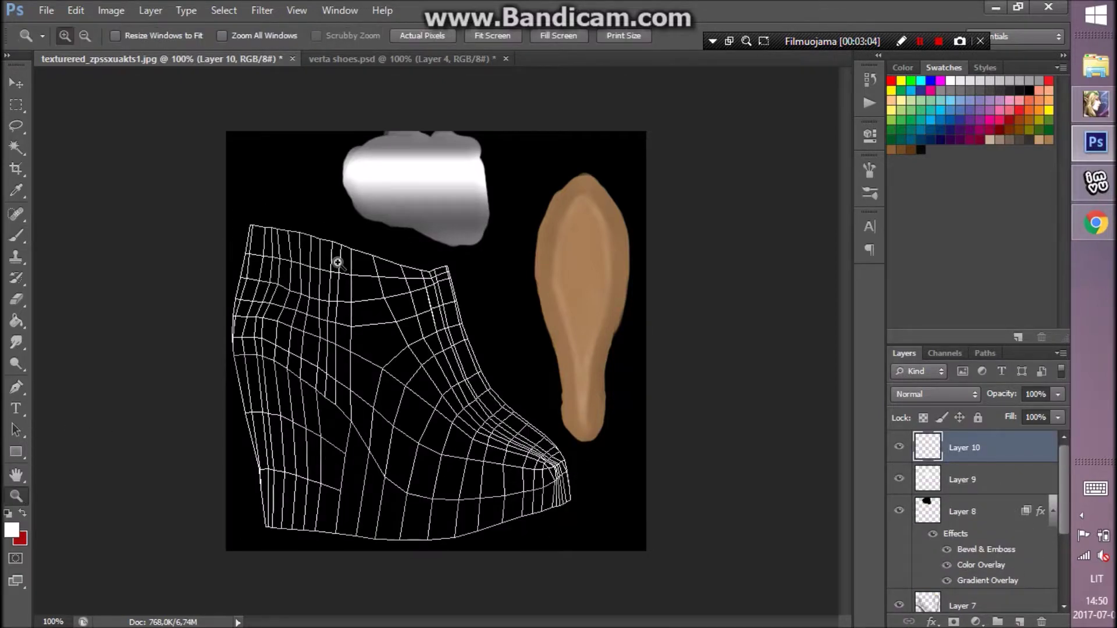
{"action": "left_click", "coordinate": [337, 262]}
{"action": "left_click", "coordinate": [433, 277]}
{"action": "left_click", "coordinate": [1025, 87]}
{"action": "key", "text": "b"}
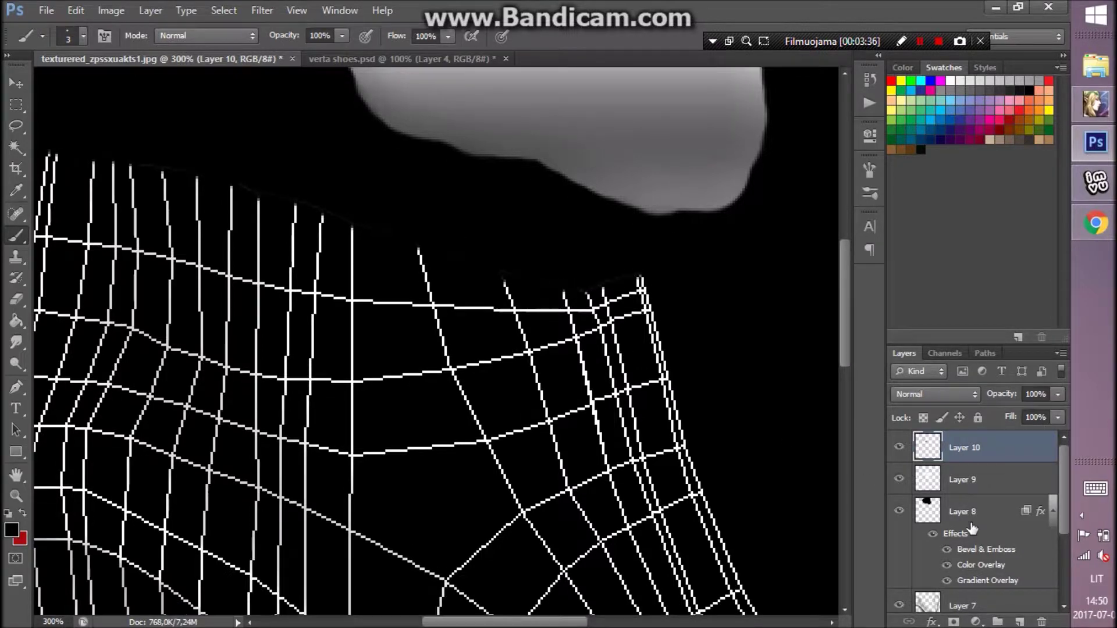
- Show Group 1 again and erase the stray bits along the black collar line
{"action": "scroll", "coordinate": [916, 503], "scroll_direction": "down", "scroll_amount": 4}
{"action": "left_click", "coordinate": [899, 540]}
{"action": "key", "text": "e"}
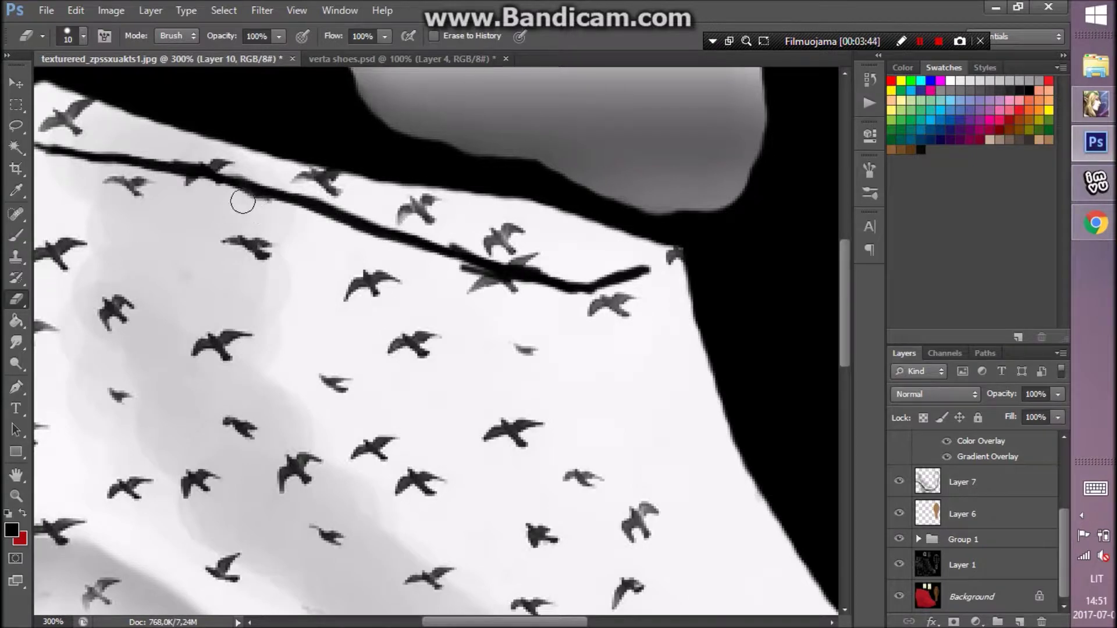
{"action": "left_click_drag", "start_coordinate": [454, 273], "coordinate": [575, 303]}
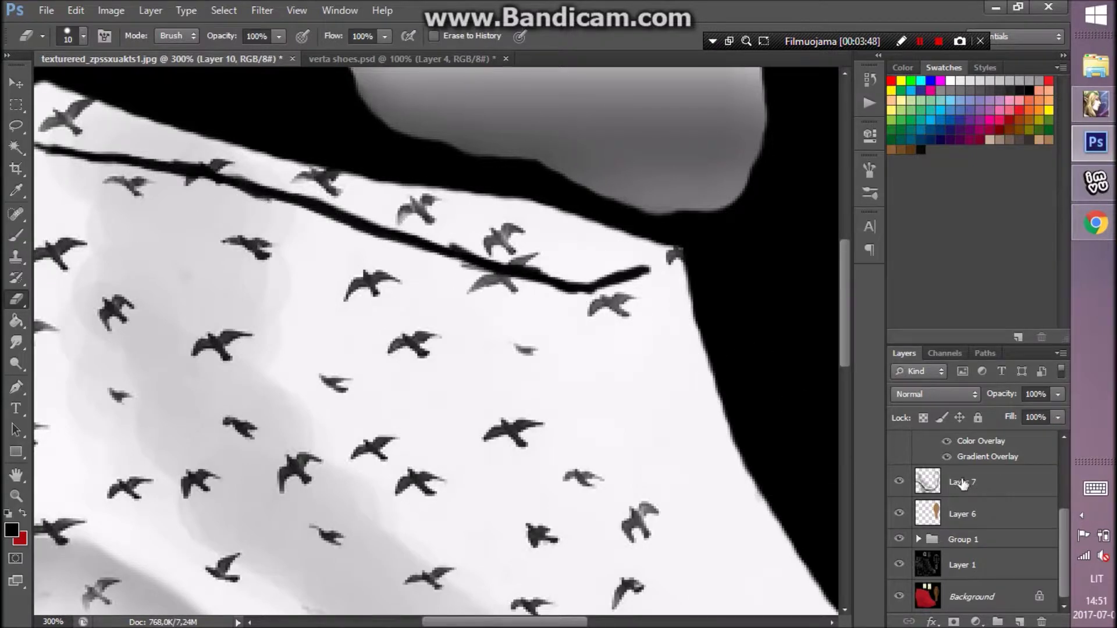
- Try Soft Light blending on the collar line layer, return it to Normal and set its opacity to 18%
{"action": "scroll", "coordinate": [918, 483], "scroll_direction": "up", "scroll_amount": 4}
{"action": "scroll", "coordinate": [588, 377], "scroll_direction": "up", "scroll_amount": 1}
{"action": "left_click", "coordinate": [18, 498]}
{"action": "right_click", "coordinate": [157, 468]}
{"action": "left_click", "coordinate": [195, 497]}
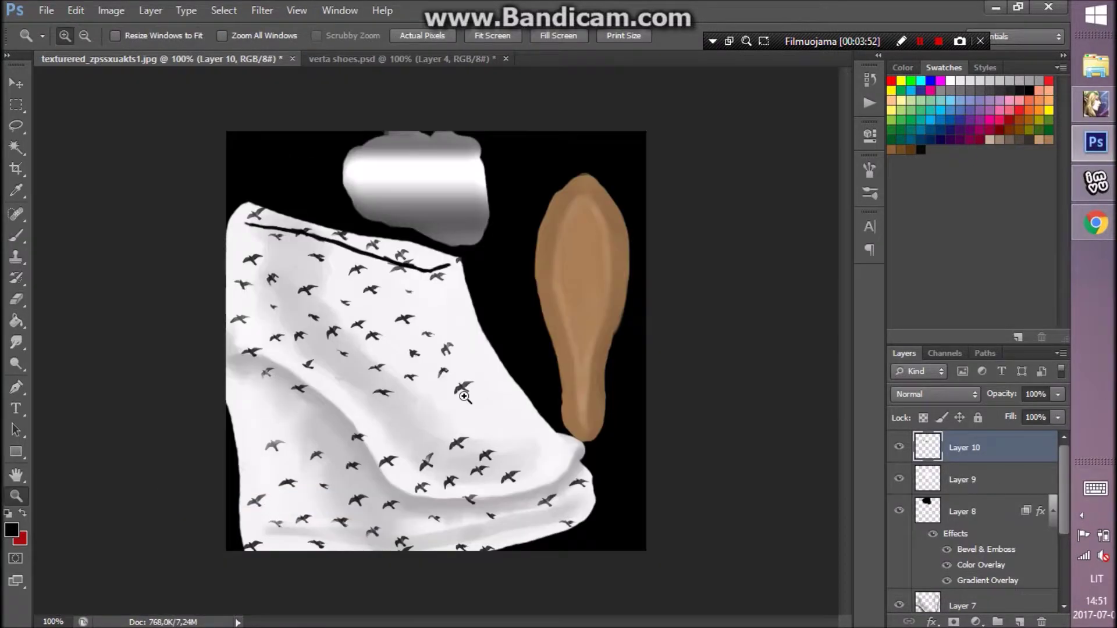
{"action": "left_click", "coordinate": [939, 393]}
{"action": "left_click", "coordinate": [917, 218]}
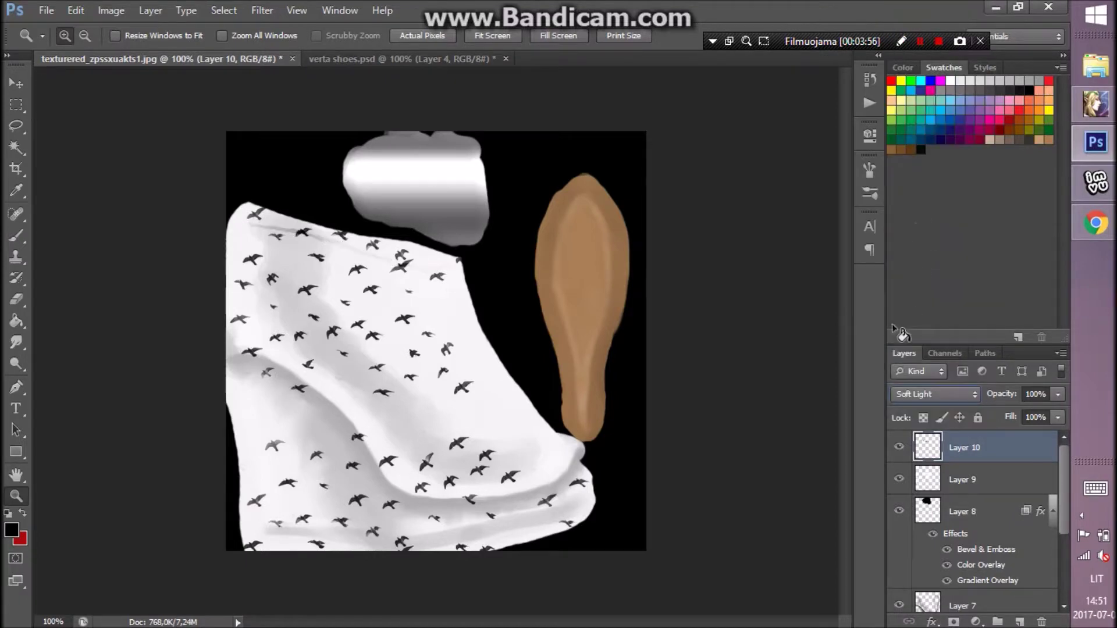
{"action": "left_click", "coordinate": [935, 395]}
{"action": "left_click", "coordinate": [909, 6]}
{"action": "left_click", "coordinate": [1058, 394]}
{"action": "left_click_drag", "start_coordinate": [1010, 413], "coordinate": [989, 410]}
- Save the texture for the web as PNG-24 named texturered_zpssxuakts1.png in the patikrinti folder, deleting the old copy first
{"action": "left_click", "coordinate": [46, 9]}
{"action": "left_click", "coordinate": [76, 236]}
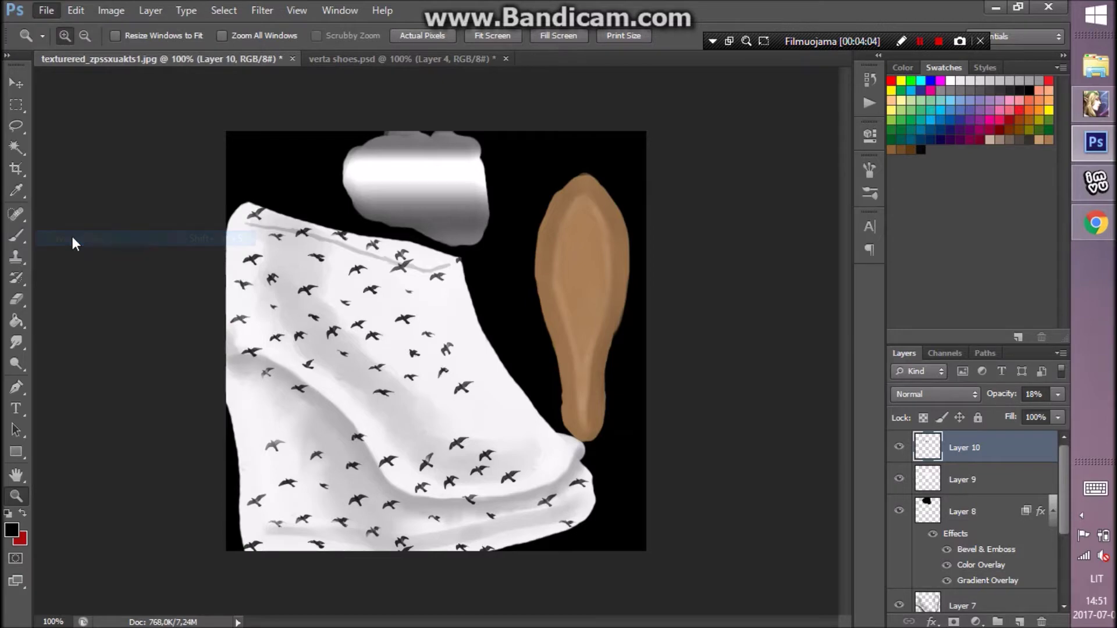
{"action": "left_click", "coordinate": [680, 578]}
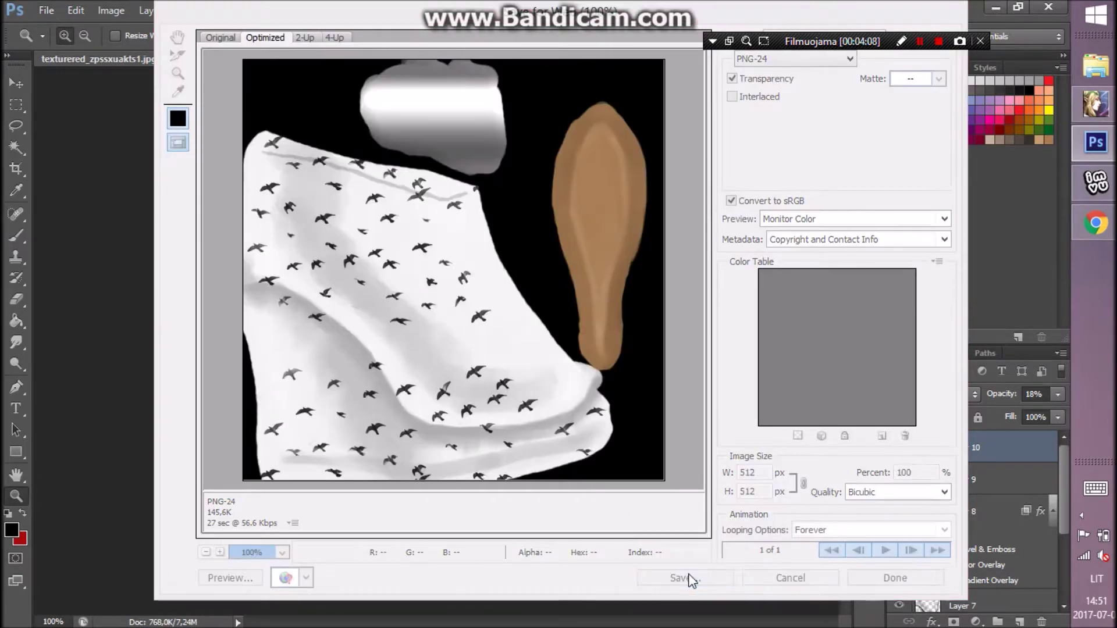
{"action": "left_click", "coordinate": [473, 124]}
{"action": "key", "text": "Delete"}
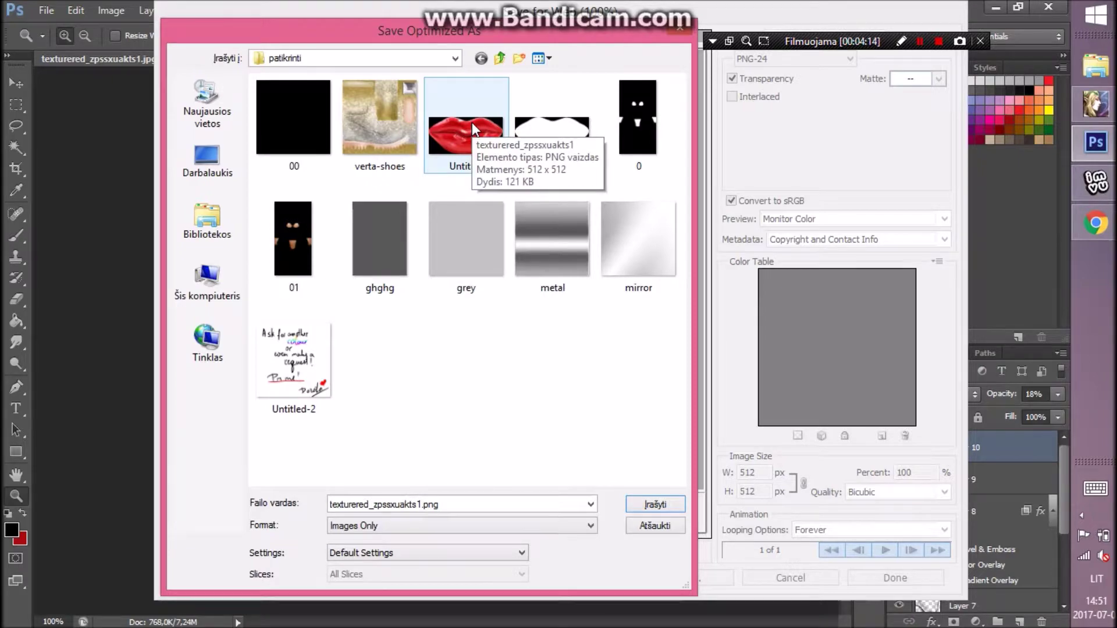
{"action": "key", "text": "Return"}
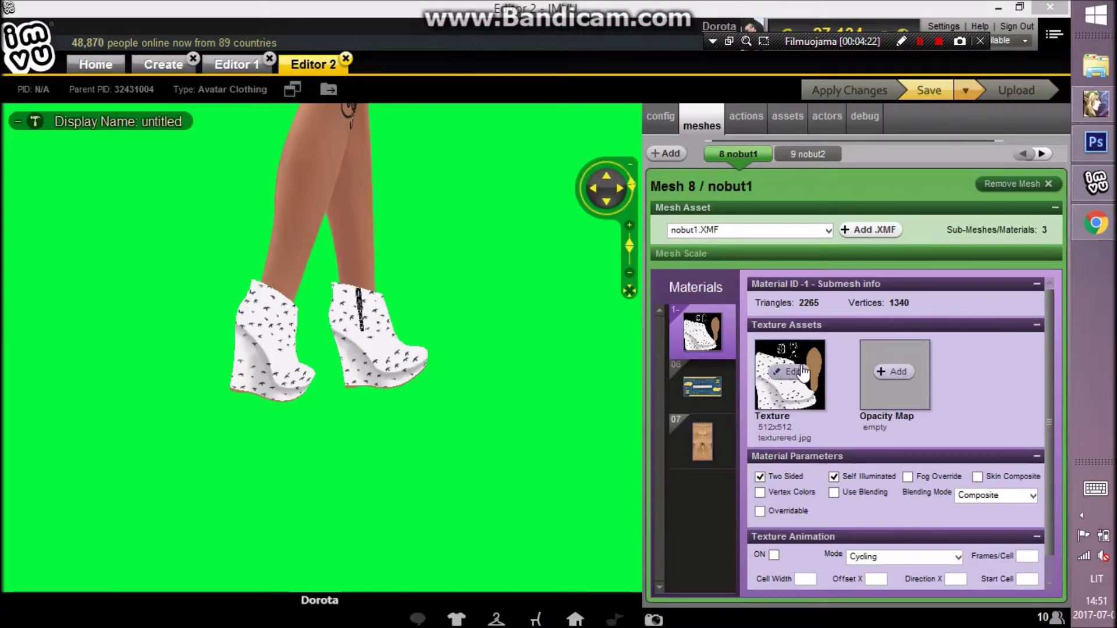
- Load the updated texturered_zpssxuakts1 as the nobut1 mesh texture in the IMVU editor, apply the changes and inspect the boots from several angles
{"action": "left_click", "coordinate": [803, 372]}
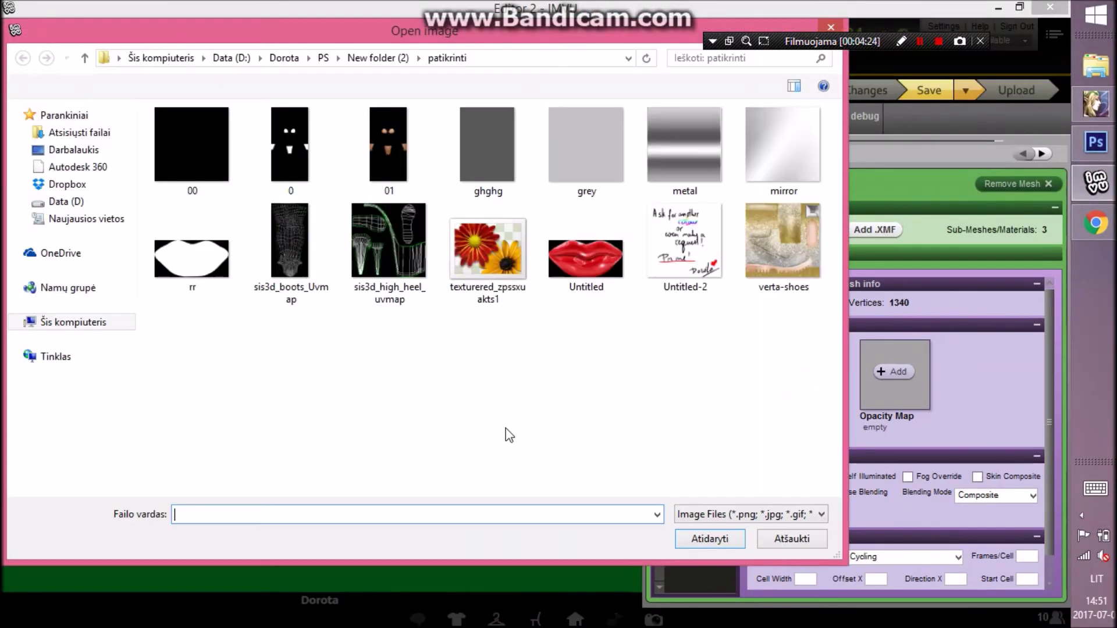
{"action": "left_click", "coordinate": [487, 250]}
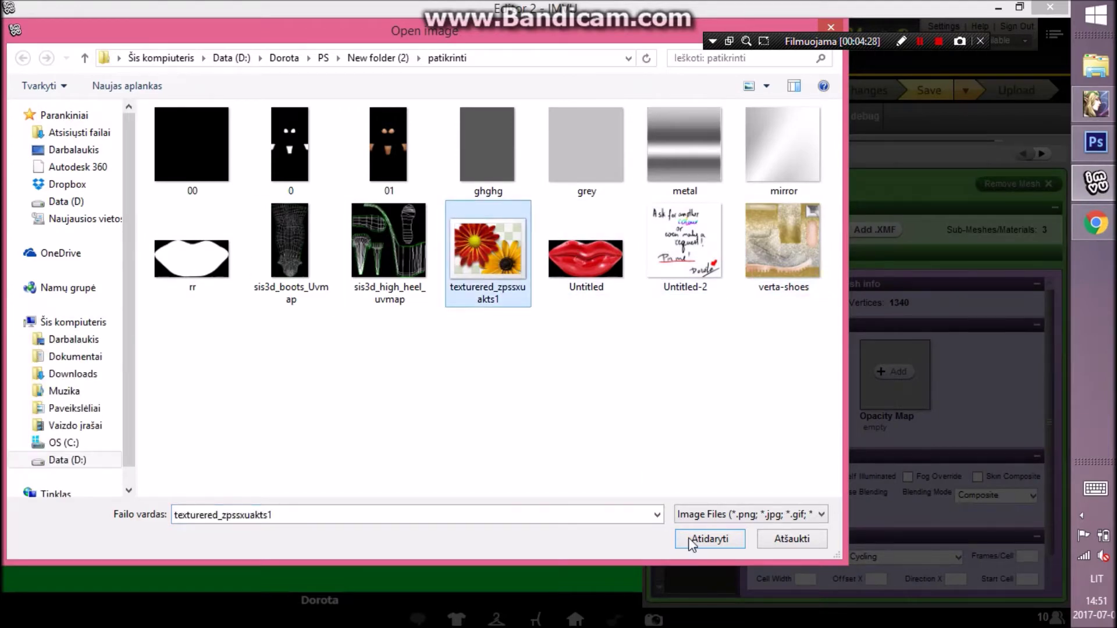
{"action": "left_click", "coordinate": [710, 539]}
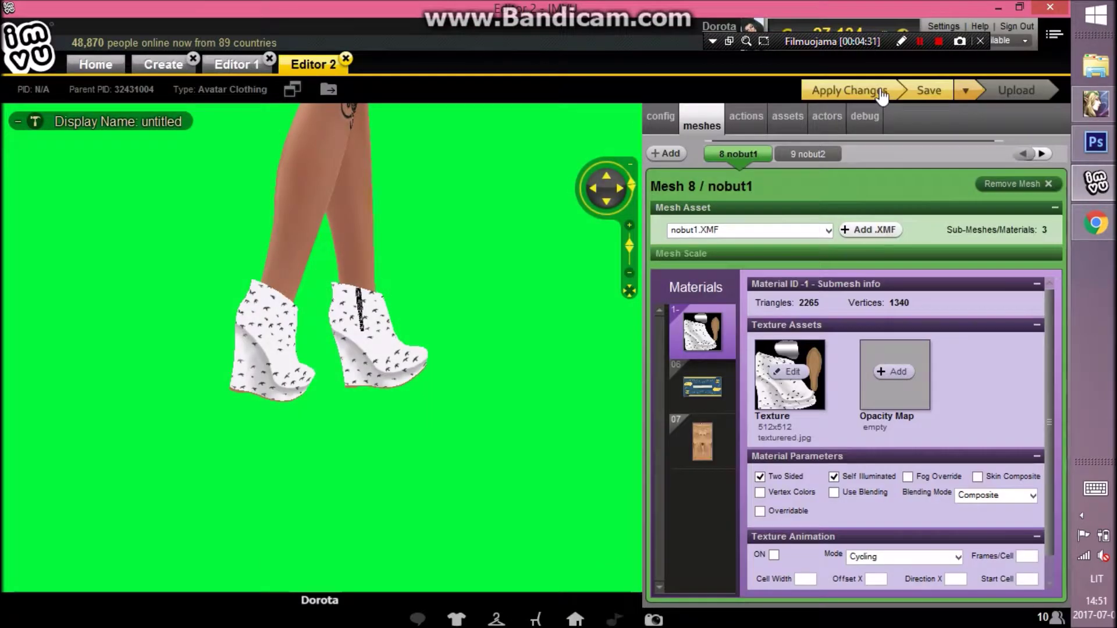
{"action": "left_click", "coordinate": [881, 91]}
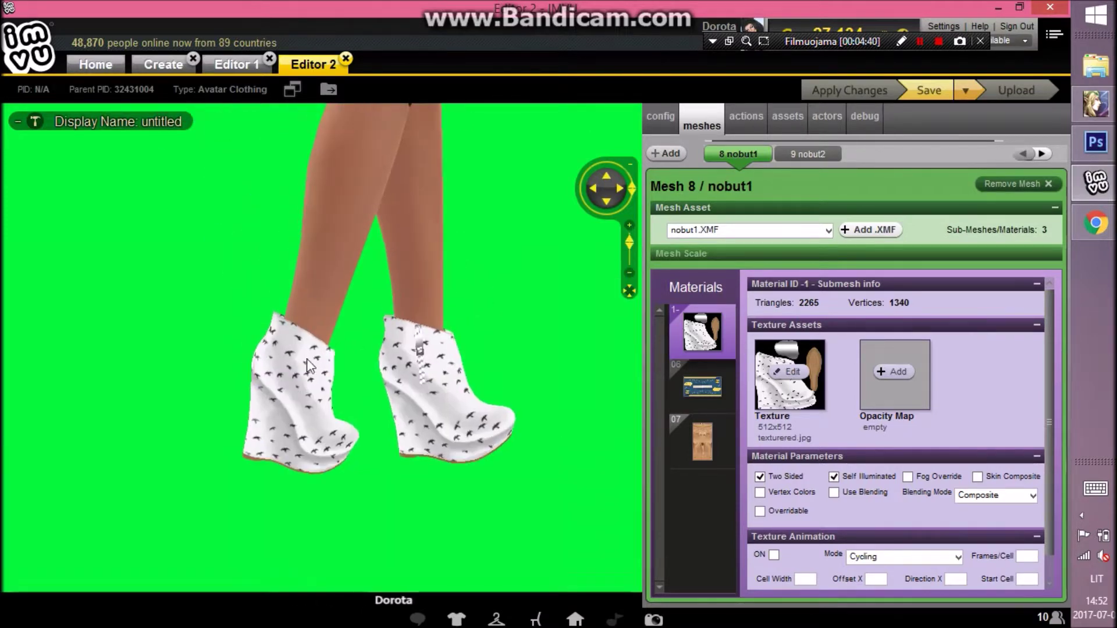
{"action": "left_click_drag", "start_coordinate": [307, 360], "coordinate": [501, 375]}
{"action": "scroll", "coordinate": [488, 422], "scroll_direction": "down", "scroll_amount": 5}
{"action": "scroll", "coordinate": [487, 422], "scroll_direction": "up", "scroll_amount": 5}
{"action": "left_click_drag", "start_coordinate": [442, 292], "coordinate": [359, 490]}
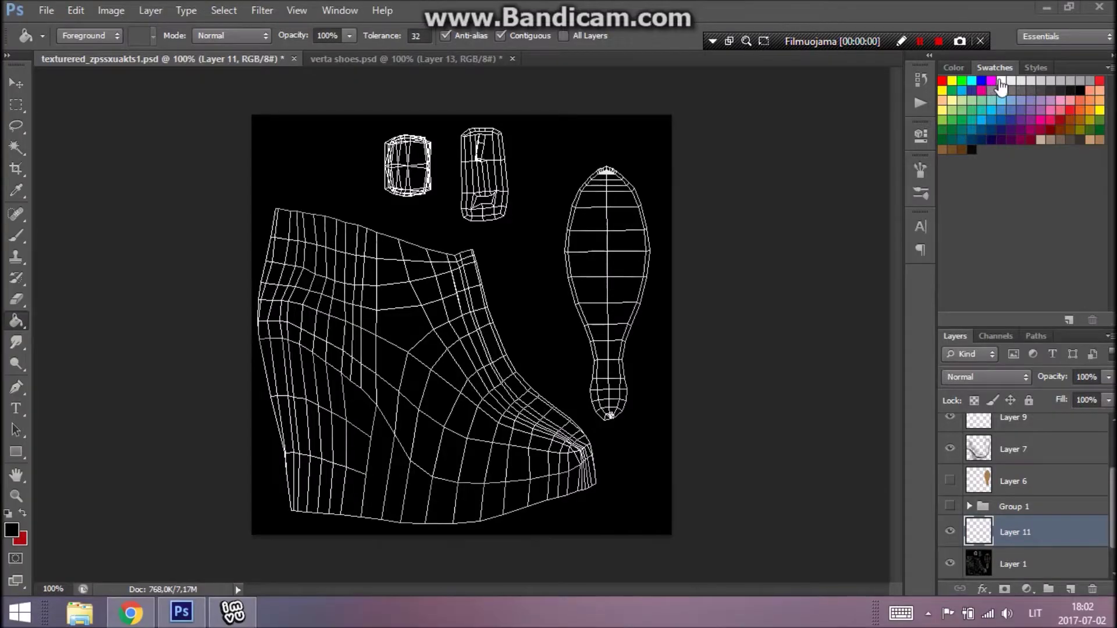
- Fill Layer 11 with white above the wireframe and hide the visible shading and highlight layers
{"action": "left_click", "coordinate": [1001, 82]}
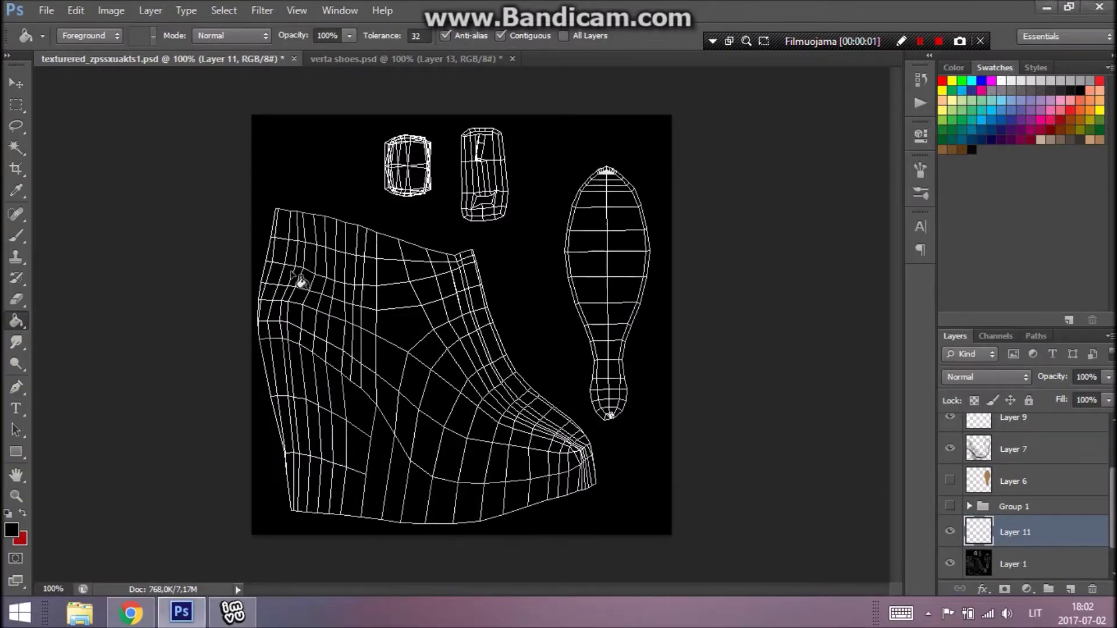
{"action": "left_click", "coordinate": [299, 281]}
{"action": "key", "text": "ctrl+i"}
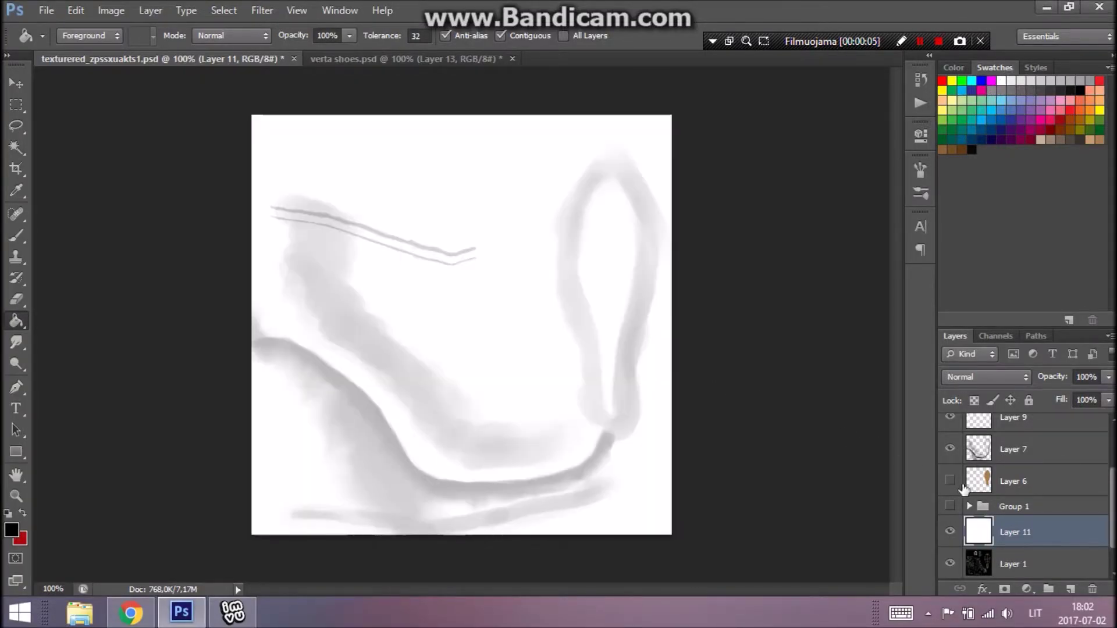
{"action": "left_click", "coordinate": [948, 450]}
{"action": "left_click", "coordinate": [950, 419]}
{"action": "scroll", "coordinate": [970, 440], "scroll_direction": "up", "scroll_amount": 1}
{"action": "left_click", "coordinate": [947, 453]}
{"action": "left_click", "coordinate": [949, 422]}
{"action": "scroll", "coordinate": [953, 435], "scroll_direction": "up", "scroll_amount": 1}
{"action": "scroll", "coordinate": [958, 442], "scroll_direction": "down", "scroll_amount": 3}
- Add a new layer directly above the white Layer 11, choose the Brush tool and hide the white layer
{"action": "left_click", "coordinate": [1017, 531]}
{"action": "left_click", "coordinate": [1024, 502]}
{"action": "left_click", "coordinate": [1071, 589]}
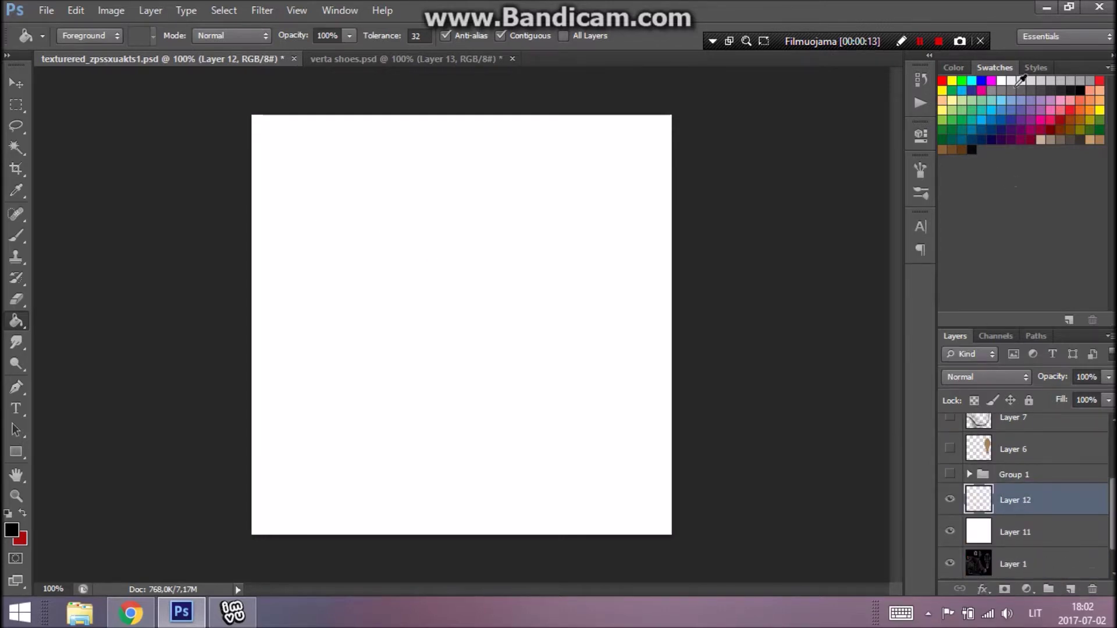
{"action": "key", "text": "b"}
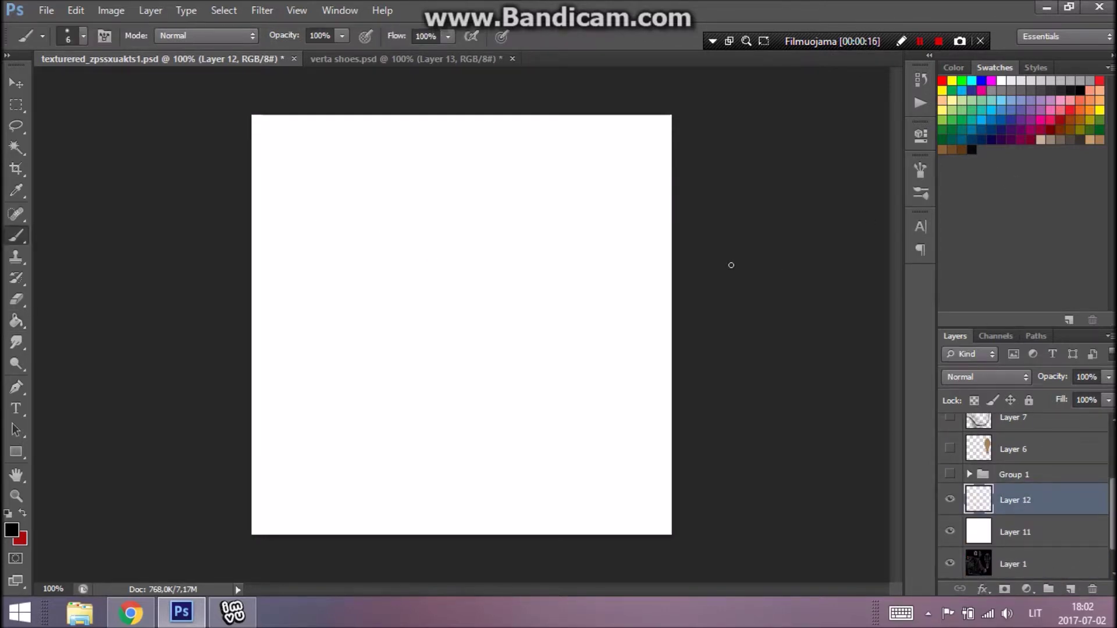
{"action": "left_click", "coordinate": [950, 531]}
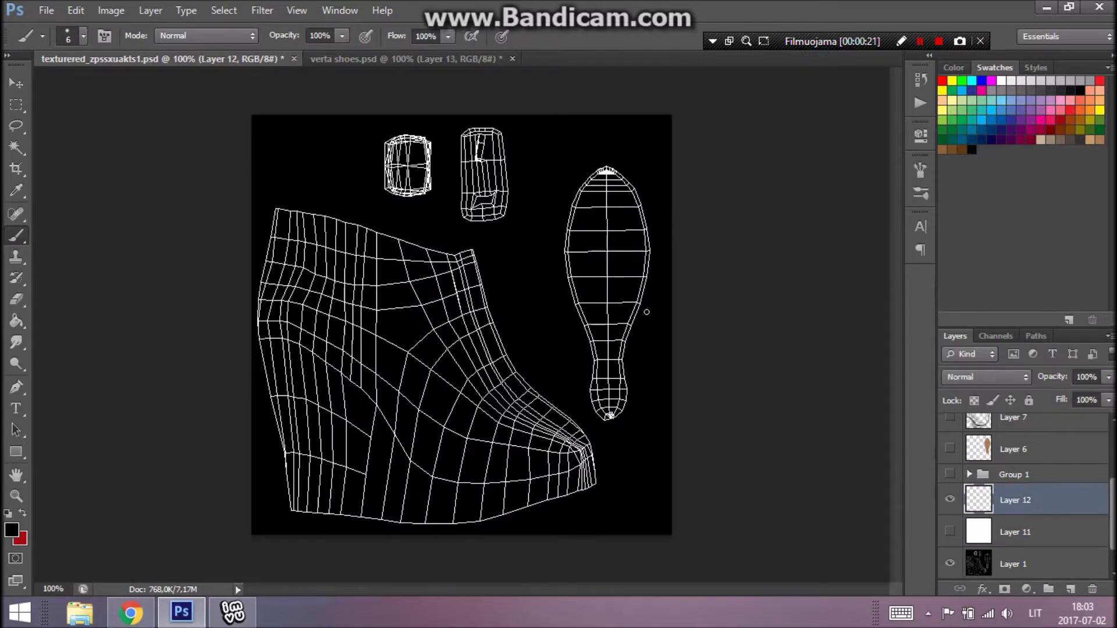
- Paint solid black over the two small wireframe pieces above the boot with a 40 px brush, showing the white layer again to fill gaps
{"action": "key", "text": "bracketright"}
{"action": "key", "text": "bracketright"}
{"action": "key", "text": "bracketright"}
{"action": "key", "text": "bracketright"}
{"action": "key", "text": "bracketright"}
{"action": "key", "text": "bracketright"}
{"action": "key", "text": "bracketright"}
{"action": "key", "text": "bracketright"}
{"action": "key", "text": "bracketright"}
{"action": "key", "text": "bracketright"}
{"action": "key", "text": "bracketleft"}
{"action": "key", "text": "bracketleft"}
{"action": "key", "text": "bracketleft"}
{"action": "mouse_move", "coordinate": [396, 149]}
{"action": "left_mouse_down"}
{"action": "mouse_move", "coordinate": [411, 189]}
{"action": "mouse_move", "coordinate": [445, 144]}
{"action": "mouse_move", "coordinate": [465, 140]}
{"action": "mouse_move", "coordinate": [463, 206]}
{"action": "mouse_move", "coordinate": [447, 216]}
{"action": "mouse_move", "coordinate": [502, 211]}
{"action": "mouse_move", "coordinate": [484, 139]}
{"action": "mouse_move", "coordinate": [371, 140]}
{"action": "mouse_move", "coordinate": [381, 184]}
{"action": "mouse_move", "coordinate": [474, 144]}
{"action": "left_mouse_up"}
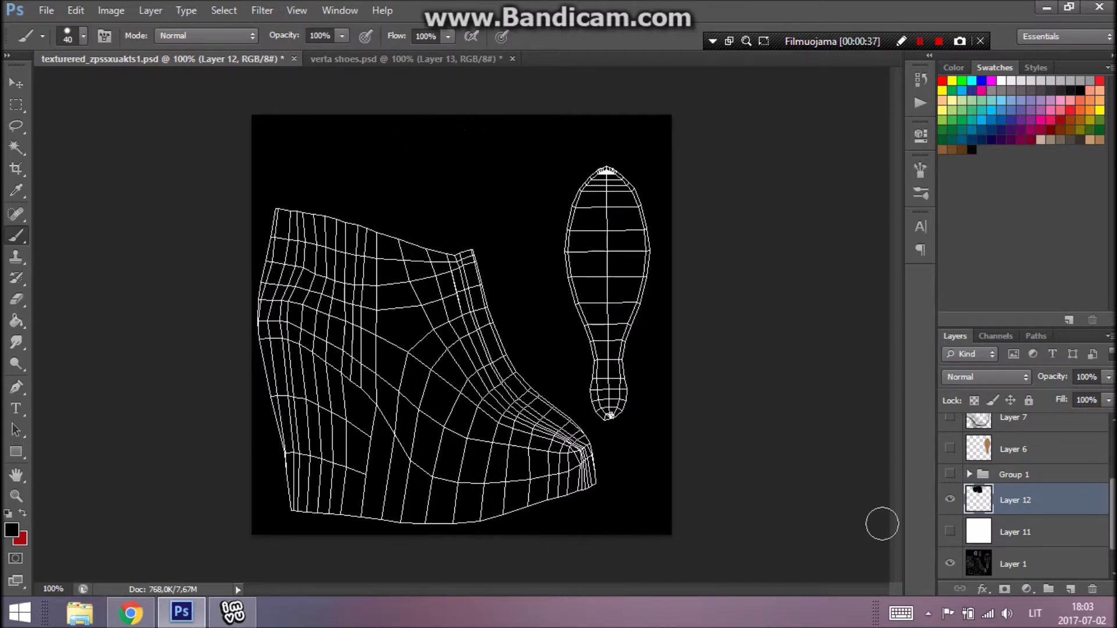
{"action": "left_click", "coordinate": [951, 533]}
{"action": "left_click_drag", "start_coordinate": [406, 187], "coordinate": [446, 148]}
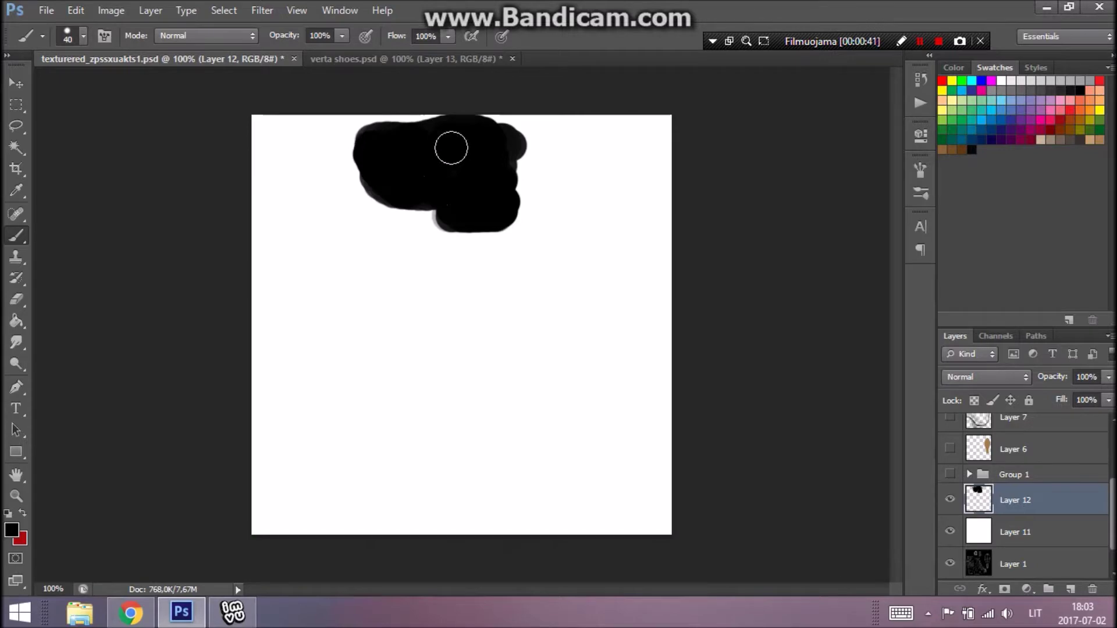
- Save the black-and-white mask for the web as PNG-24 named texturered_zpssxuakts in the patikrinti folder
{"action": "left_click", "coordinate": [46, 10]}
{"action": "left_click", "coordinate": [83, 239]}
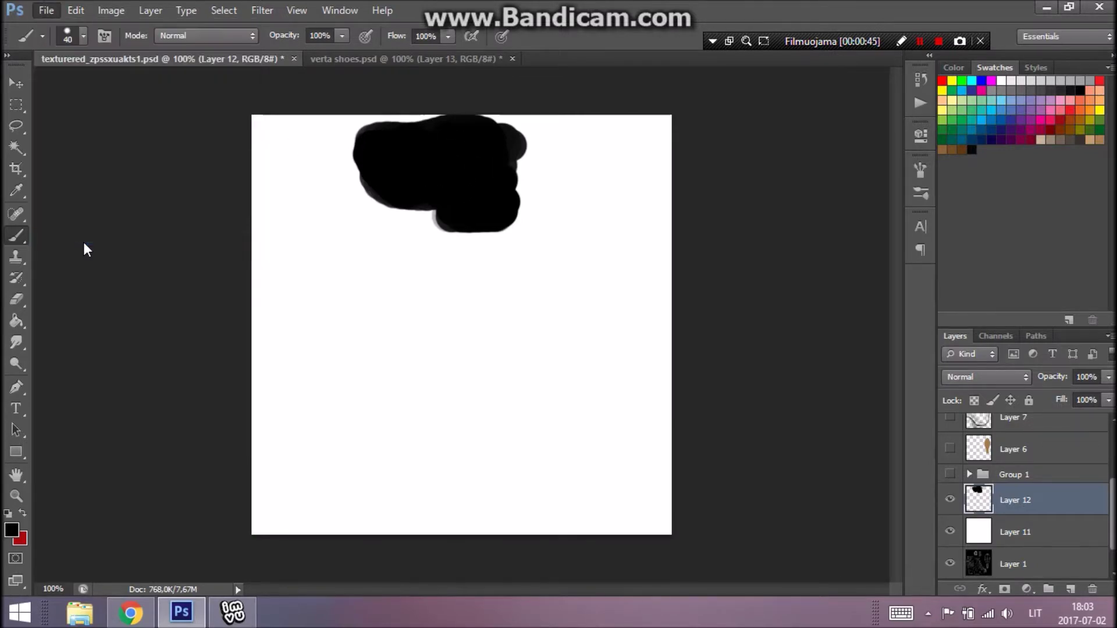
{"action": "left_click", "coordinate": [662, 579]}
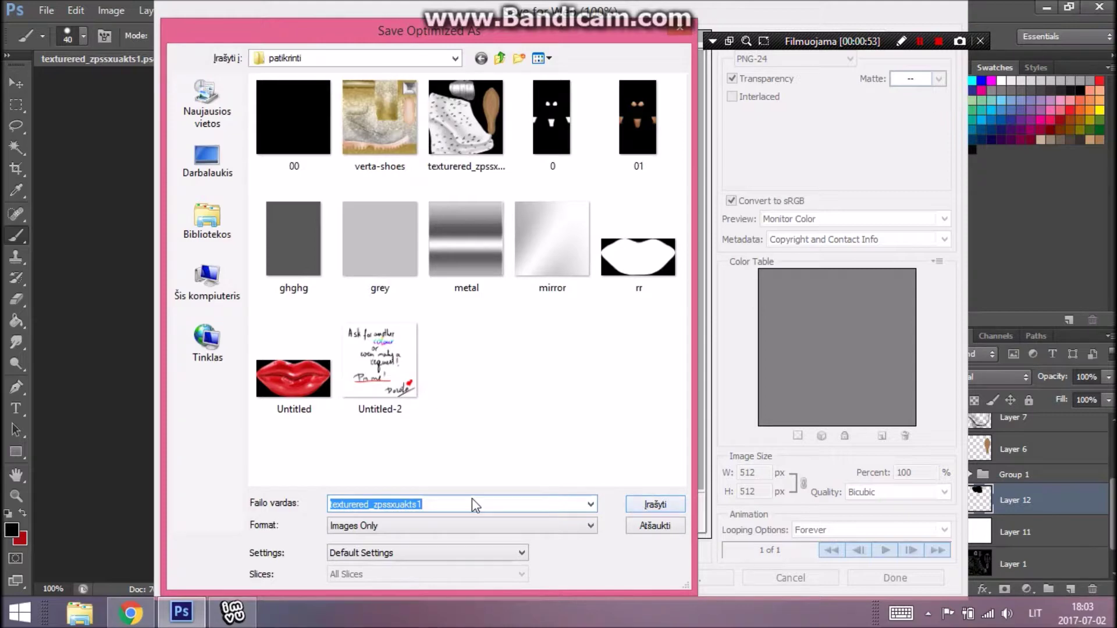
{"action": "left_click", "coordinate": [440, 504]}
{"action": "key", "text": "BackSpace"}
{"action": "left_click", "coordinate": [682, 507]}
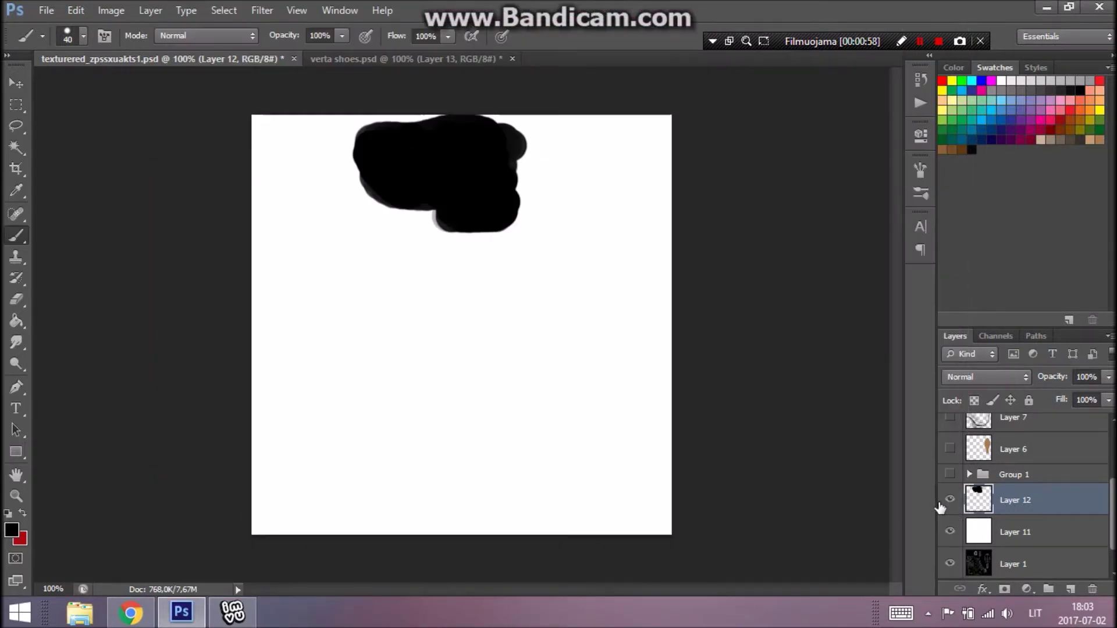
- Hide Layers 12 and 11 and show Group 1, the sole, and all the shading and highlight layers again
{"action": "left_click", "coordinate": [946, 502]}
{"action": "left_click", "coordinate": [948, 530]}
{"action": "left_click", "coordinate": [948, 476]}
{"action": "left_click", "coordinate": [951, 447]}
{"action": "scroll", "coordinate": [951, 448], "scroll_direction": "up", "scroll_amount": 1}
{"action": "left_click", "coordinate": [951, 445]}
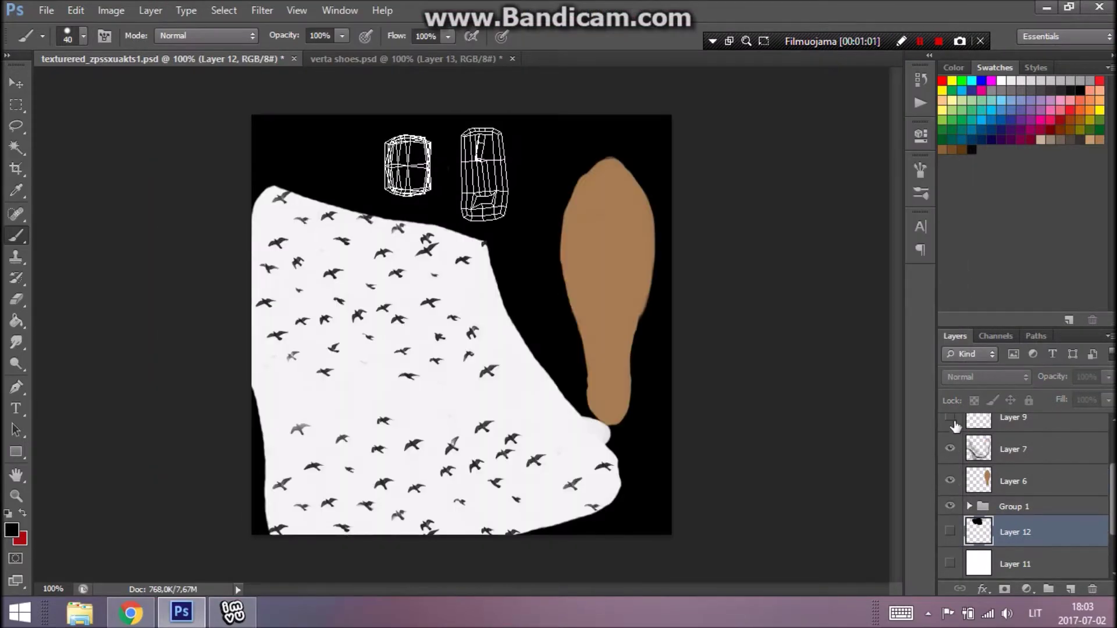
{"action": "left_click", "coordinate": [950, 420]}
{"action": "scroll", "coordinate": [958, 429], "scroll_direction": "up", "scroll_amount": 2}
{"action": "left_click", "coordinate": [950, 436]}
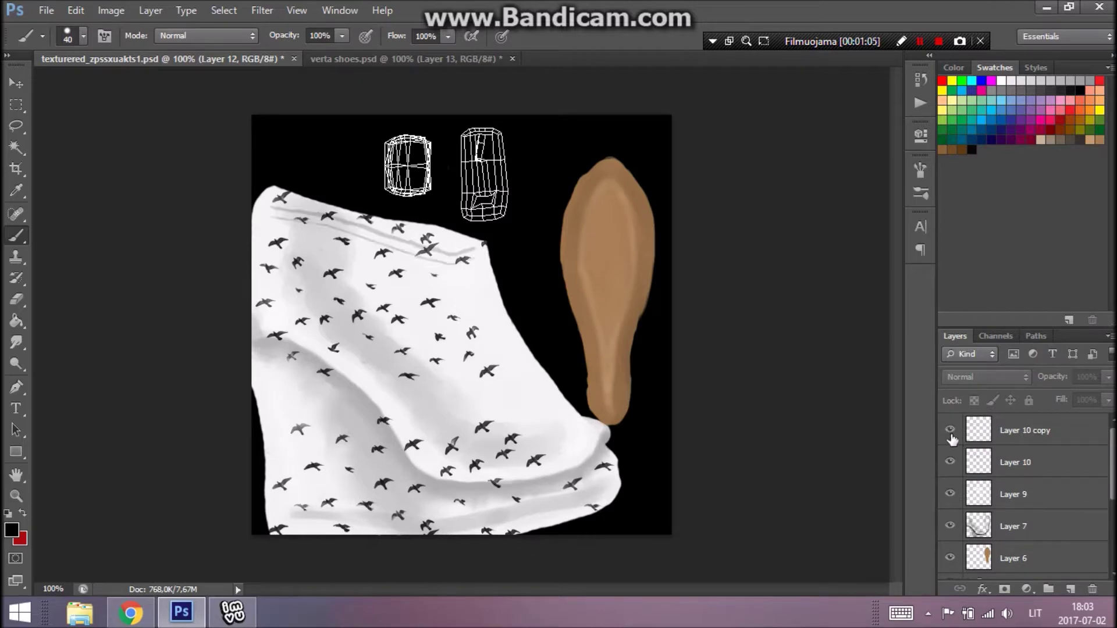
{"action": "scroll", "coordinate": [953, 440], "scroll_direction": "down", "scroll_amount": 3}
{"action": "left_click", "coordinate": [952, 476]}
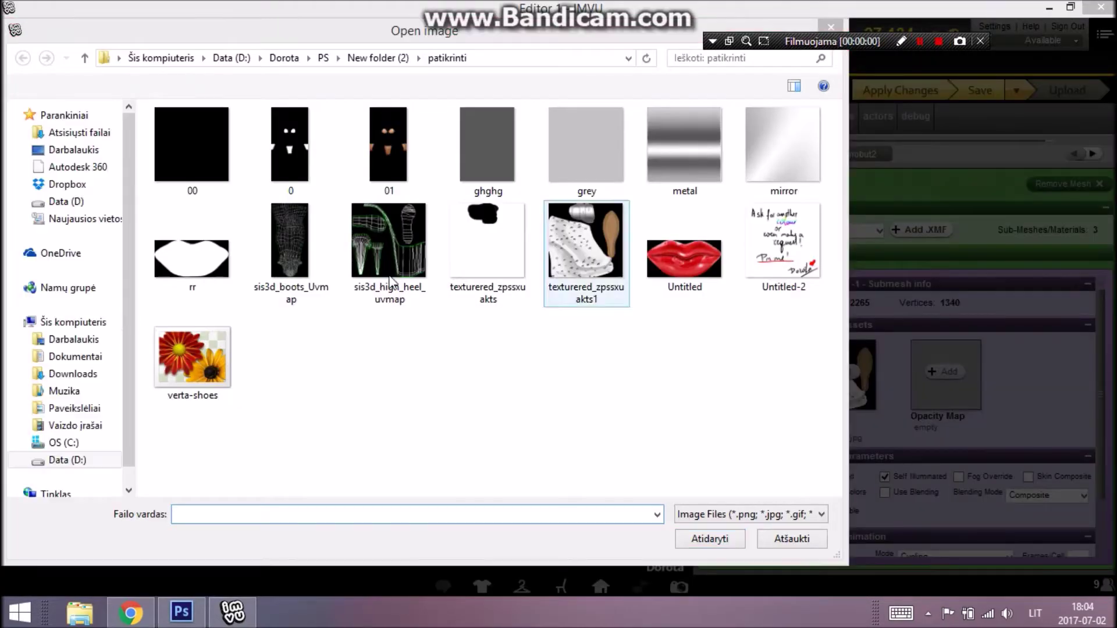
- Load texturered_zpssxuakts as the nobut1 opacity map in the IMVU editor, apply the changes and inspect the boots from another angle
{"action": "left_click", "coordinate": [486, 236]}
{"action": "left_click", "coordinate": [711, 535]}
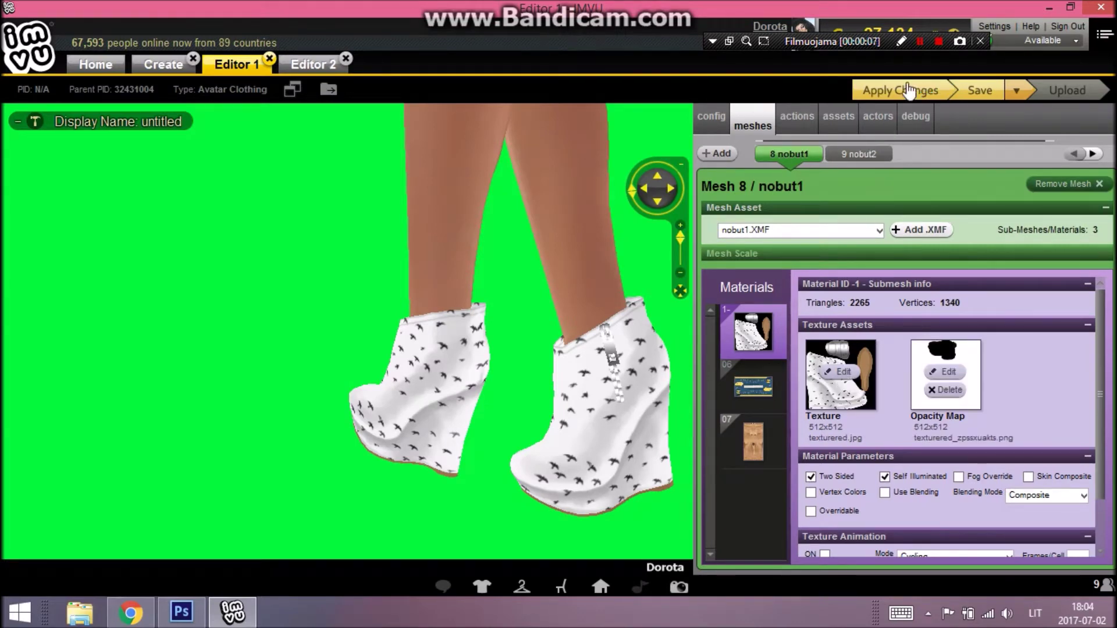
{"action": "left_click", "coordinate": [907, 90]}
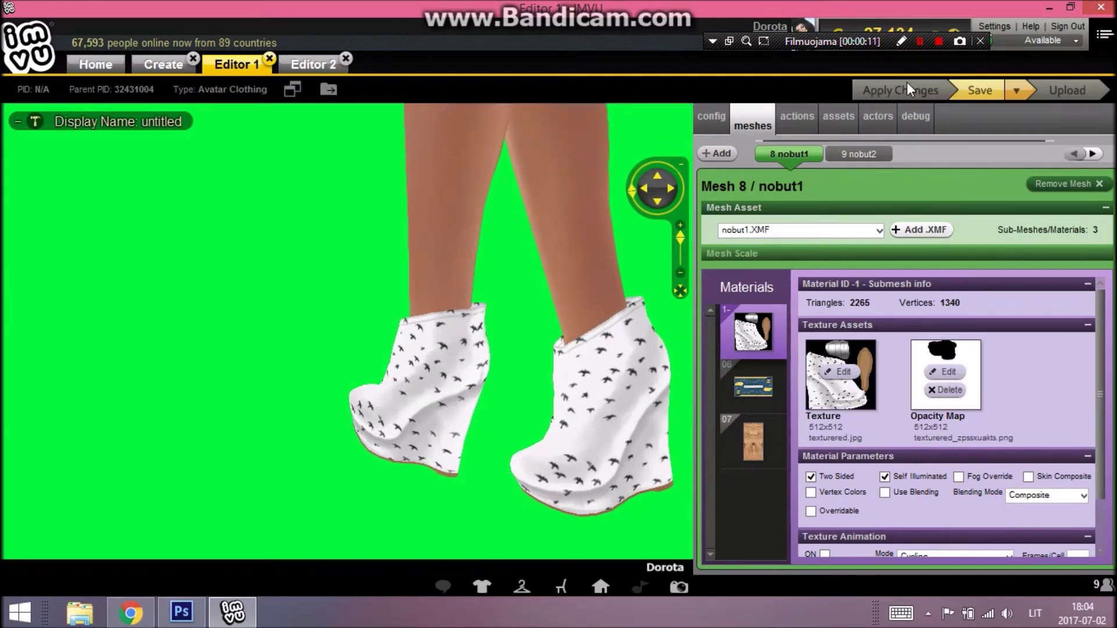
{"action": "left_click_drag", "start_coordinate": [342, 373], "coordinate": [675, 430]}
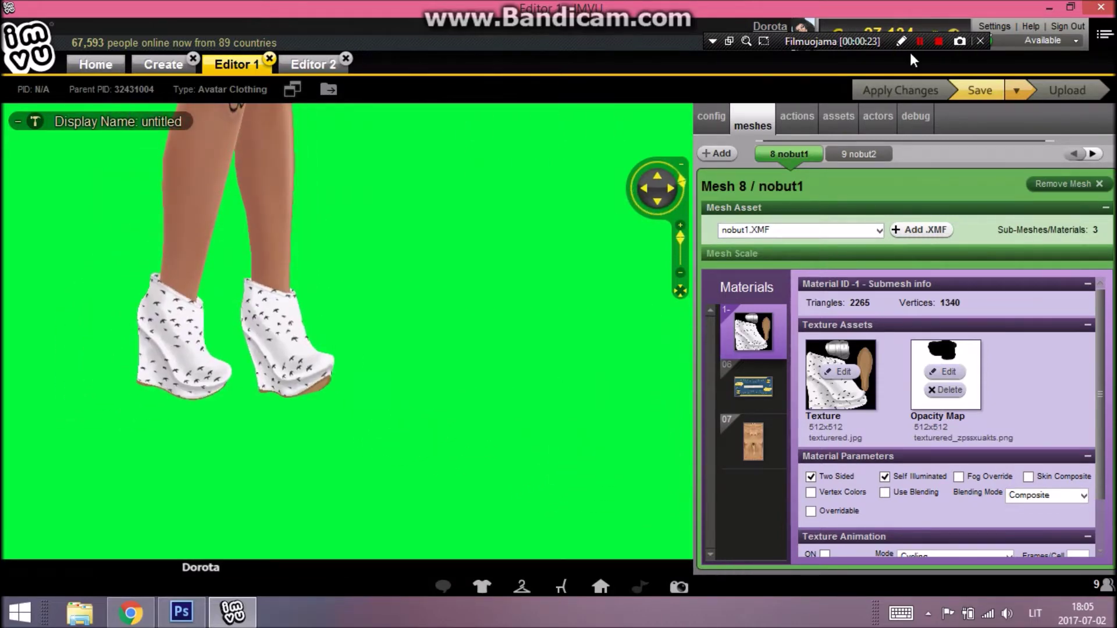
{"action": "left_click", "coordinate": [919, 41]}
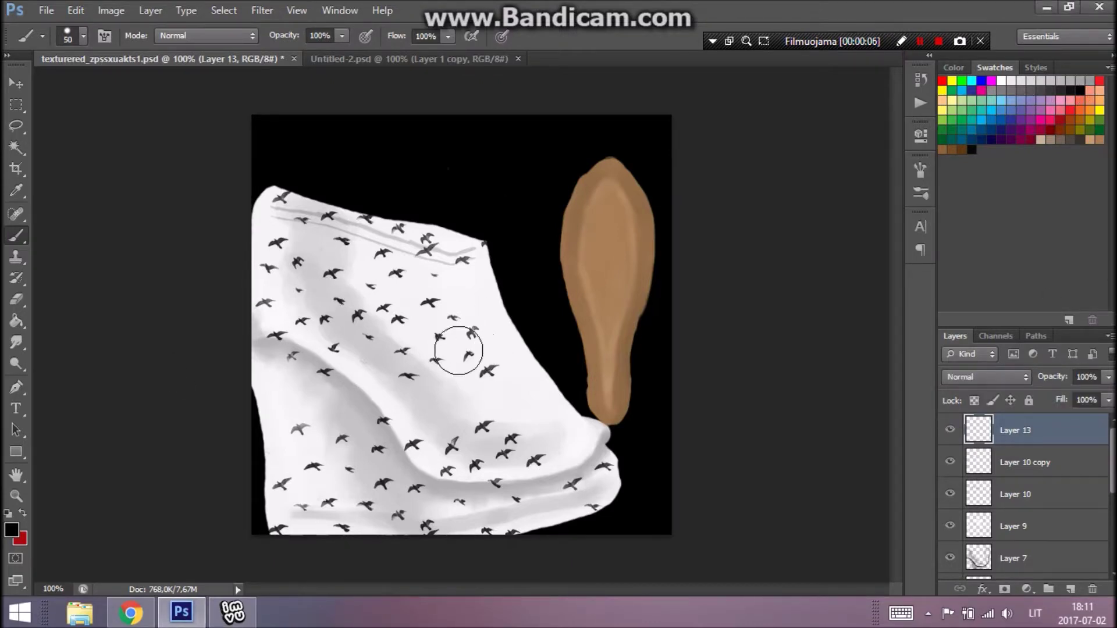
- Paint curved black crease strokes across the boot's ankle, instep and toe on Layer 13, using 8 px and 15 px brushes
{"action": "key", "text": "bracketleft"}
{"action": "key", "text": "bracketleft"}
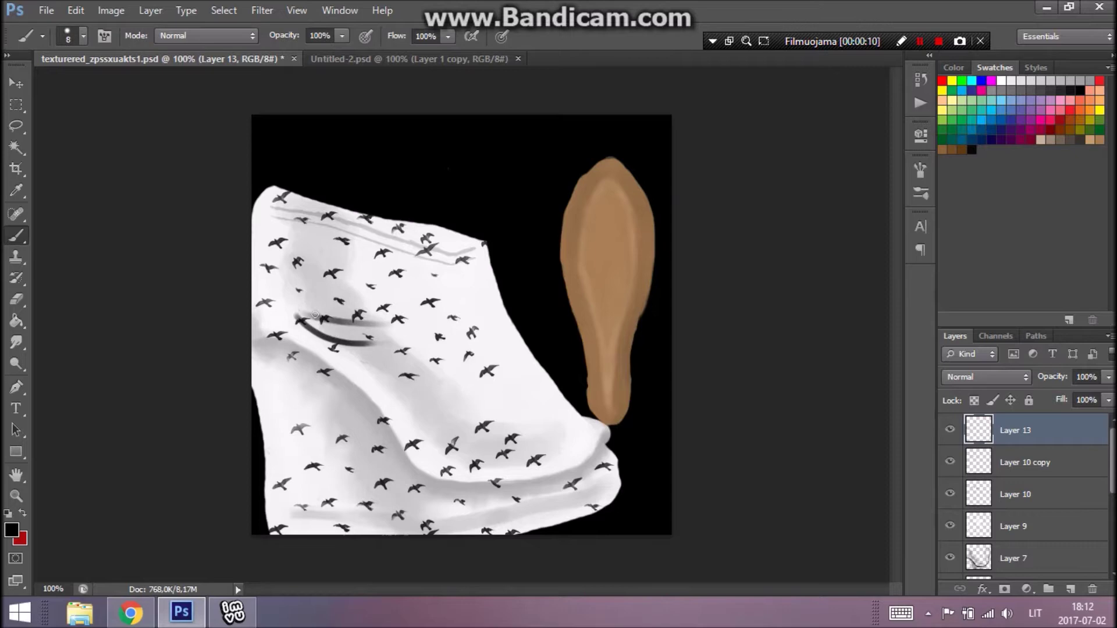
{"action": "left_click_drag", "start_coordinate": [295, 316], "coordinate": [442, 320]}
{"action": "left_click_drag", "start_coordinate": [384, 358], "coordinate": [535, 373]}
{"action": "left_click_drag", "start_coordinate": [436, 351], "coordinate": [497, 344]}
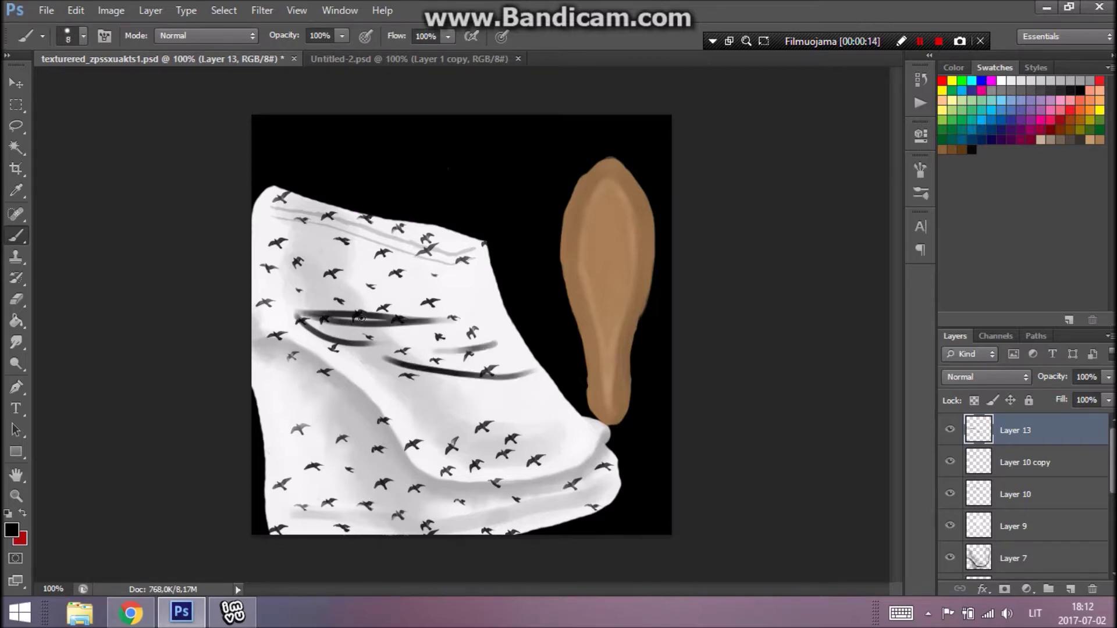
{"action": "key", "text": "bracketright"}
{"action": "left_click_drag", "start_coordinate": [280, 240], "coordinate": [381, 274]}
{"action": "left_click_drag", "start_coordinate": [424, 420], "coordinate": [563, 449]}
{"action": "key", "text": "bracketleft"}
{"action": "key", "text": "bracketleft"}
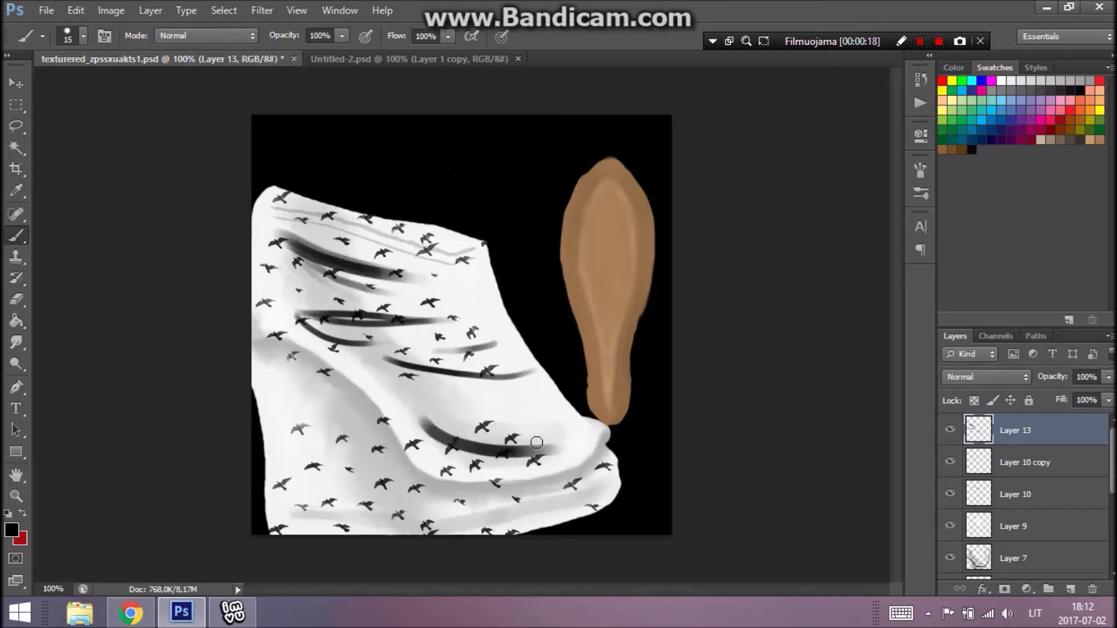
- Smudge away the faint zigzag on the wedge heel and paint a bolder black zigzag there with a 7 px brush
{"action": "left_click", "coordinate": [18, 344]}
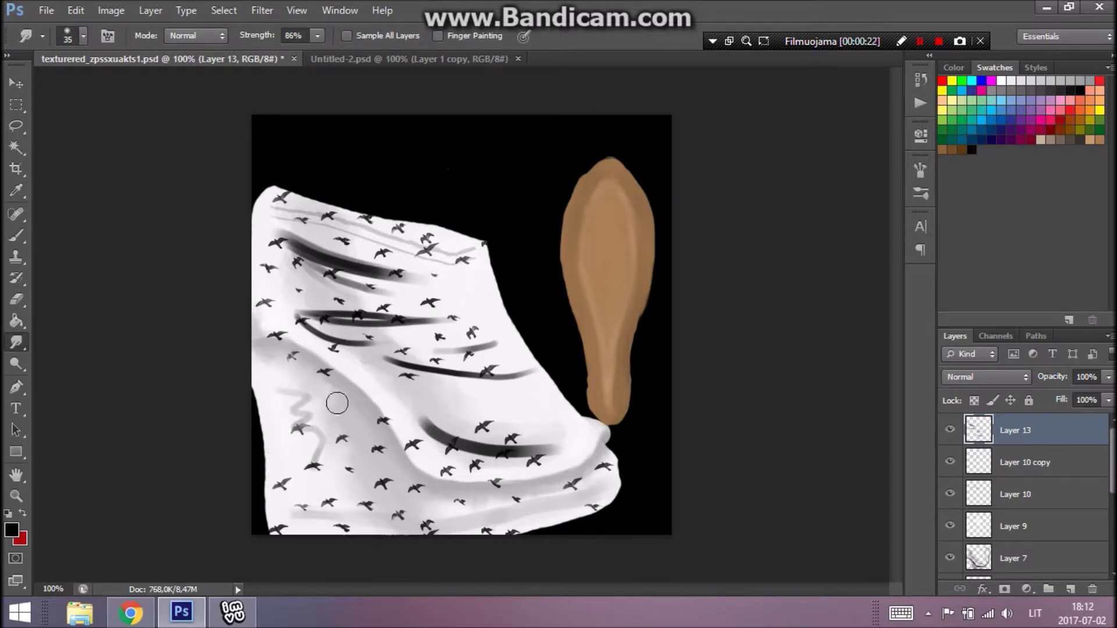
{"action": "left_click_drag", "start_coordinate": [304, 428], "coordinate": [372, 432]}
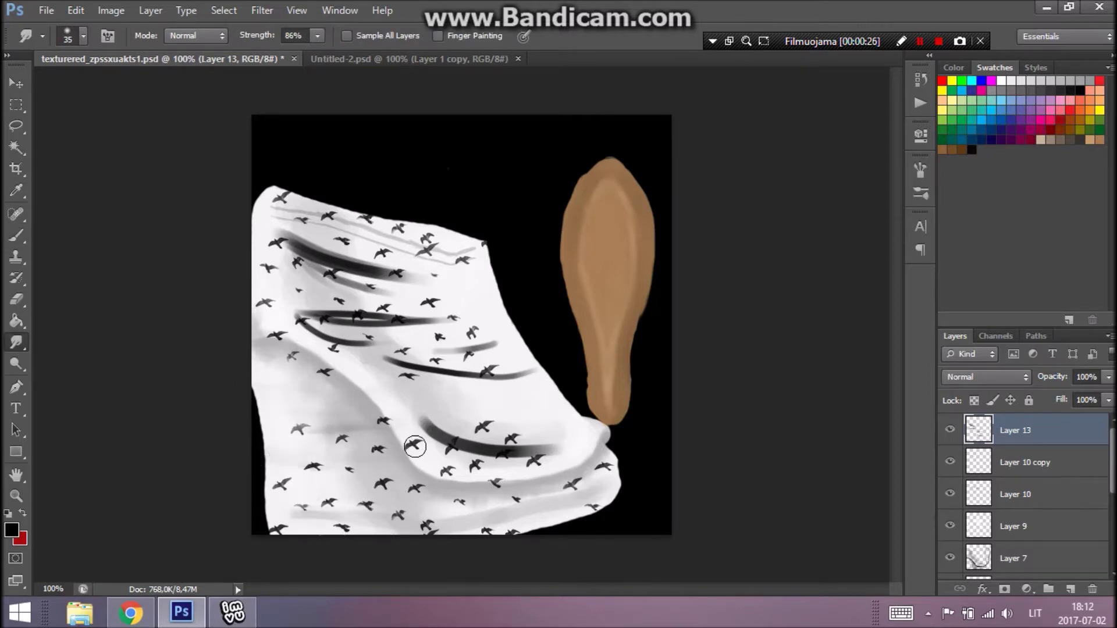
{"action": "left_click", "coordinate": [15, 235]}
{"action": "key", "text": "bracketleft"}
{"action": "key", "text": "bracketleft"}
{"action": "mouse_move", "coordinate": [271, 384]}
{"action": "left_mouse_down"}
{"action": "mouse_move", "coordinate": [339, 450]}
{"action": "mouse_move", "coordinate": [336, 480]}
{"action": "left_mouse_up"}
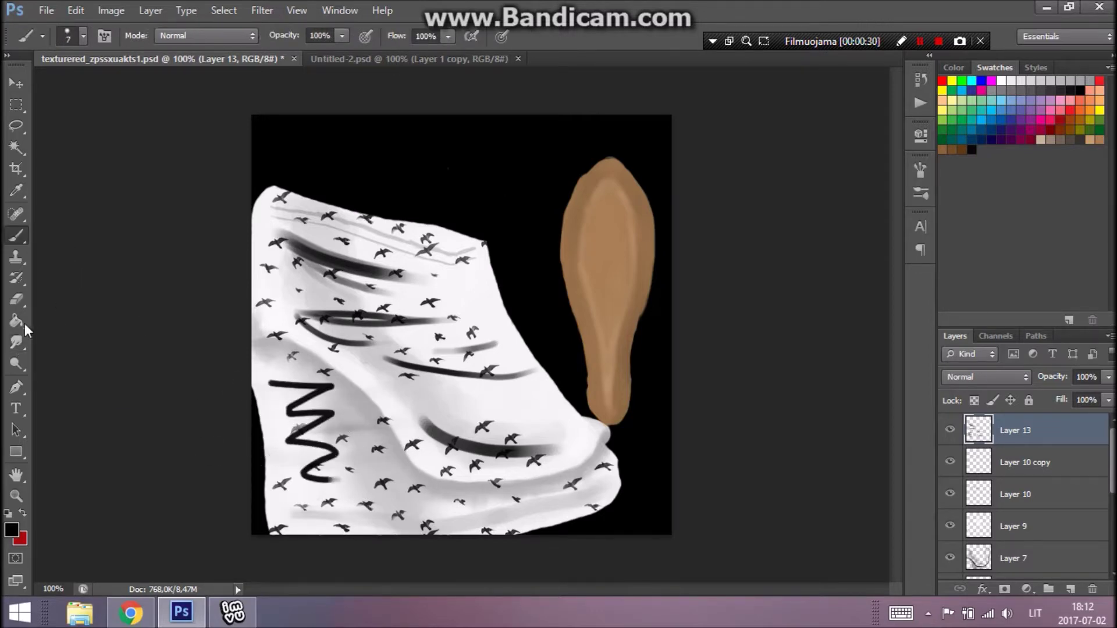
- Smudge the black zigzag at 86% strength into soft fold shadows across the wedge heel and lower edge
{"action": "left_click", "coordinate": [16, 342]}
{"action": "mouse_move", "coordinate": [279, 385]}
{"action": "left_mouse_down"}
{"action": "mouse_move", "coordinate": [362, 391]}
{"action": "mouse_move", "coordinate": [232, 399]}
{"action": "mouse_move", "coordinate": [365, 408]}
{"action": "mouse_move", "coordinate": [334, 428]}
{"action": "mouse_move", "coordinate": [235, 443]}
{"action": "mouse_move", "coordinate": [397, 454]}
{"action": "mouse_move", "coordinate": [279, 472]}
{"action": "mouse_move", "coordinate": [300, 481]}
{"action": "mouse_move", "coordinate": [501, 498]}
{"action": "mouse_move", "coordinate": [337, 472]}
{"action": "mouse_move", "coordinate": [618, 488]}
{"action": "left_mouse_up"}
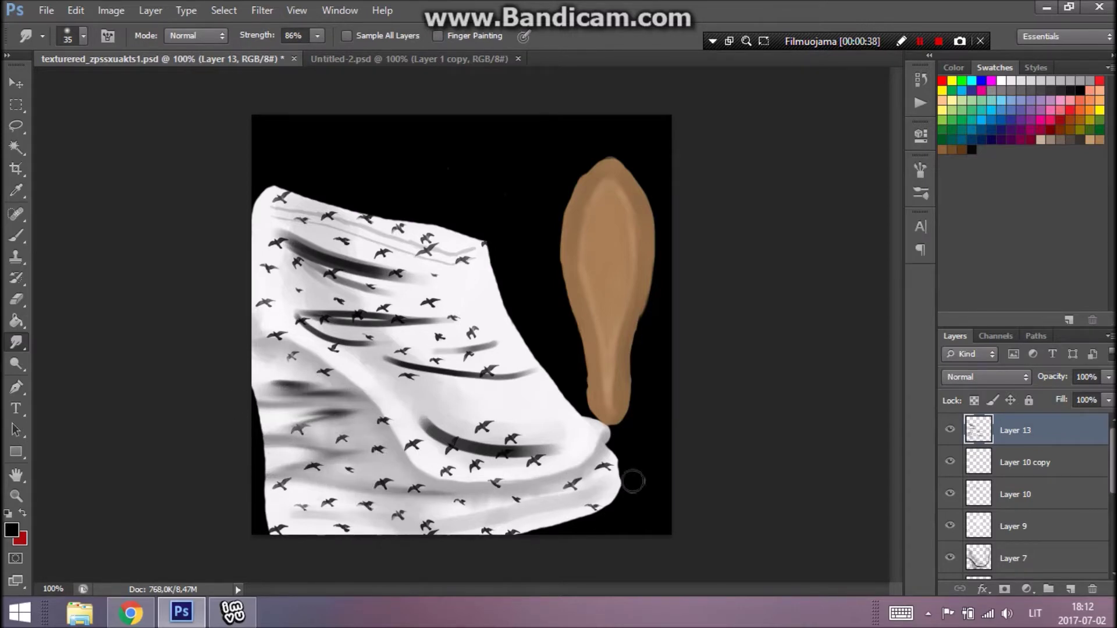
{"action": "mouse_move", "coordinate": [401, 507]}
{"action": "left_mouse_down"}
{"action": "mouse_move", "coordinate": [323, 496]}
{"action": "mouse_move", "coordinate": [588, 450]}
{"action": "left_mouse_up"}
{"action": "mouse_move", "coordinate": [320, 445]}
{"action": "left_mouse_down"}
{"action": "mouse_move", "coordinate": [397, 450]}
{"action": "mouse_move", "coordinate": [252, 452]}
{"action": "left_mouse_up"}
{"action": "left_click_drag", "start_coordinate": [335, 415], "coordinate": [262, 418]}
{"action": "left_click_drag", "start_coordinate": [297, 388], "coordinate": [256, 366]}
{"action": "left_click_drag", "start_coordinate": [297, 378], "coordinate": [258, 344]}
{"action": "mouse_move", "coordinate": [311, 386]}
{"action": "left_mouse_down"}
{"action": "mouse_move", "coordinate": [238, 339]}
{"action": "mouse_move", "coordinate": [324, 363]}
{"action": "mouse_move", "coordinate": [383, 410]}
{"action": "mouse_move", "coordinate": [280, 345]}
{"action": "left_mouse_up"}
{"action": "left_click_drag", "start_coordinate": [355, 411], "coordinate": [380, 438]}
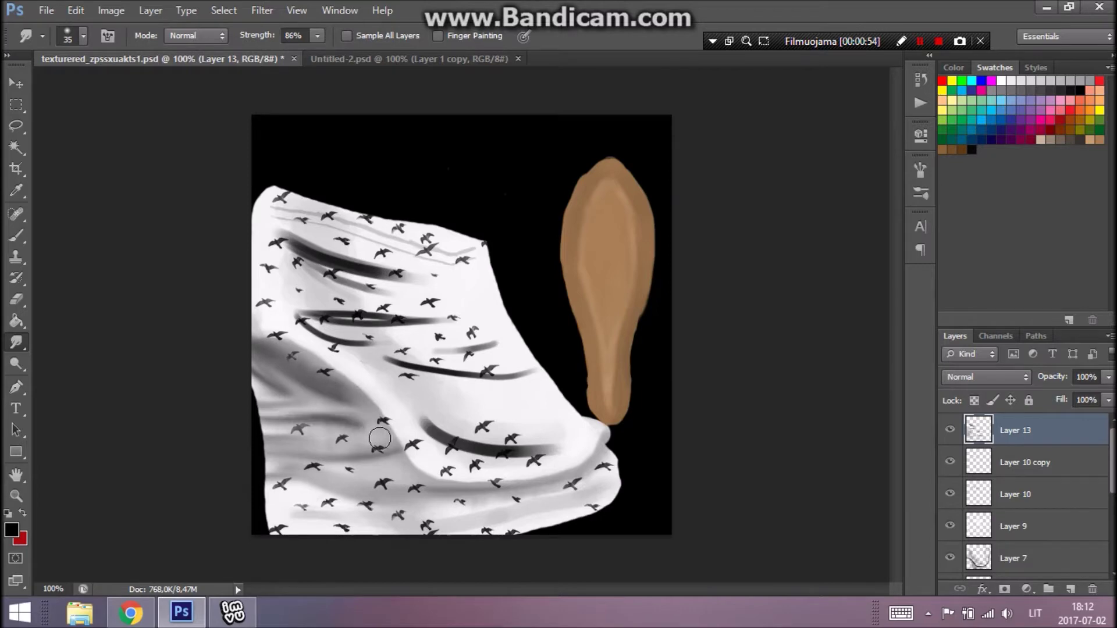
{"action": "left_click_drag", "start_coordinate": [262, 495], "coordinate": [350, 478]}
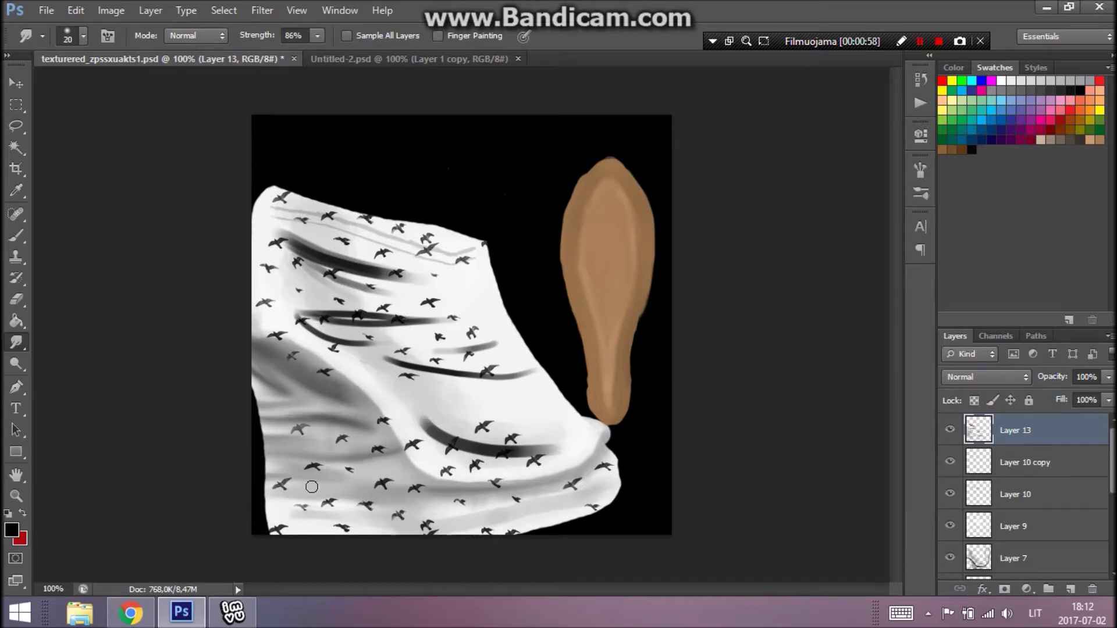
- Paint white highlight strokes beside the black creases on the boot upper with a small brush
{"action": "left_click", "coordinate": [19, 498]}
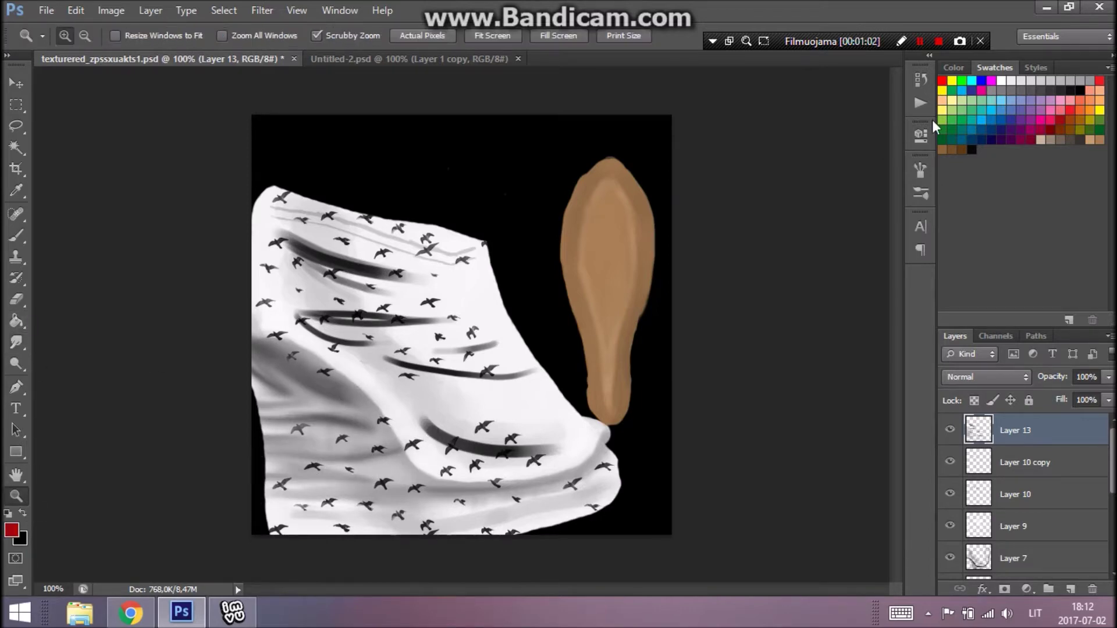
{"action": "key", "text": "b"}
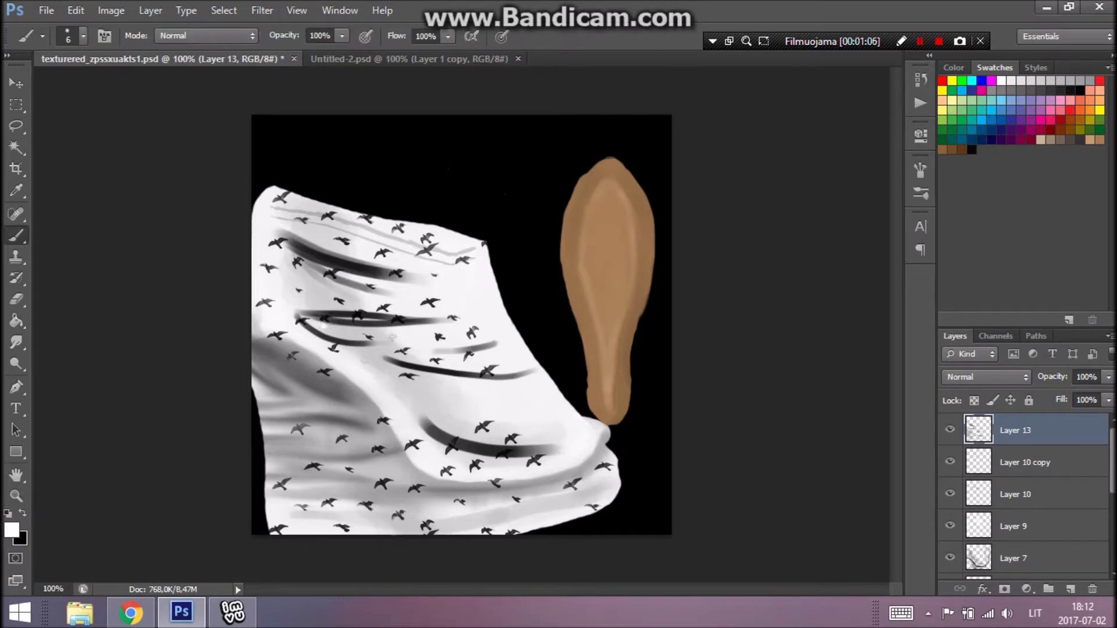
{"action": "left_click_drag", "start_coordinate": [443, 413], "coordinate": [569, 433]}
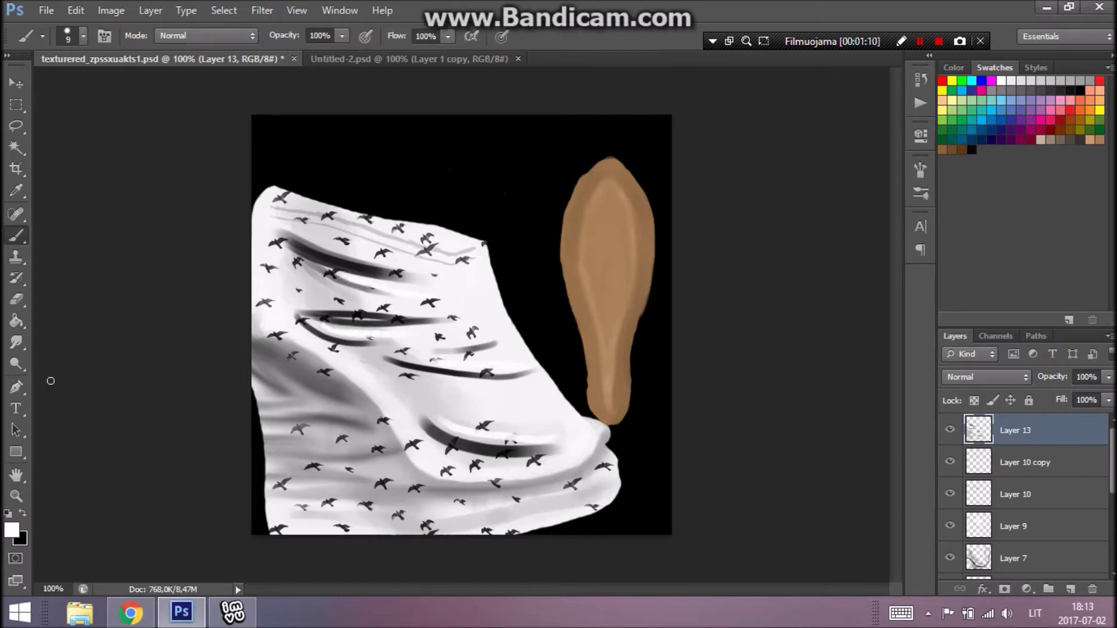
- Smudge the black creases and white highlights into soft folds across the boot upper and set Layer 13's opacity to 34%
{"action": "left_click", "coordinate": [17, 342]}
{"action": "left_click_drag", "start_coordinate": [341, 265], "coordinate": [239, 239]}
{"action": "left_click_drag", "start_coordinate": [375, 269], "coordinate": [494, 285]}
{"action": "mouse_move", "coordinate": [372, 270]}
{"action": "left_mouse_down"}
{"action": "mouse_move", "coordinate": [494, 276]}
{"action": "mouse_move", "coordinate": [290, 253]}
{"action": "left_mouse_up"}
{"action": "mouse_move", "coordinate": [296, 259]}
{"action": "left_mouse_down"}
{"action": "mouse_move", "coordinate": [343, 280]}
{"action": "mouse_move", "coordinate": [493, 296]}
{"action": "mouse_move", "coordinate": [256, 262]}
{"action": "left_mouse_up"}
{"action": "mouse_move", "coordinate": [343, 273]}
{"action": "left_mouse_down"}
{"action": "mouse_move", "coordinate": [248, 259]}
{"action": "mouse_move", "coordinate": [220, 274]}
{"action": "left_mouse_up"}
{"action": "left_click_drag", "start_coordinate": [329, 315], "coordinate": [484, 311]}
{"action": "left_click_drag", "start_coordinate": [411, 319], "coordinate": [239, 282]}
{"action": "mouse_move", "coordinate": [329, 304]}
{"action": "left_mouse_down"}
{"action": "mouse_move", "coordinate": [232, 285]}
{"action": "mouse_move", "coordinate": [467, 294]}
{"action": "mouse_move", "coordinate": [283, 307]}
{"action": "mouse_move", "coordinate": [234, 288]}
{"action": "left_mouse_up"}
{"action": "mouse_move", "coordinate": [295, 320]}
{"action": "left_mouse_down"}
{"action": "mouse_move", "coordinate": [451, 336]}
{"action": "mouse_move", "coordinate": [247, 308]}
{"action": "mouse_move", "coordinate": [507, 340]}
{"action": "mouse_move", "coordinate": [229, 295]}
{"action": "mouse_move", "coordinate": [481, 379]}
{"action": "mouse_move", "coordinate": [378, 361]}
{"action": "mouse_move", "coordinate": [419, 404]}
{"action": "mouse_move", "coordinate": [501, 424]}
{"action": "mouse_move", "coordinate": [635, 382]}
{"action": "mouse_move", "coordinate": [329, 352]}
{"action": "mouse_move", "coordinate": [615, 417]}
{"action": "mouse_move", "coordinate": [584, 389]}
{"action": "mouse_move", "coordinate": [634, 396]}
{"action": "mouse_move", "coordinate": [440, 456]}
{"action": "mouse_move", "coordinate": [395, 404]}
{"action": "mouse_move", "coordinate": [568, 387]}
{"action": "mouse_move", "coordinate": [358, 370]}
{"action": "mouse_move", "coordinate": [480, 463]}
{"action": "mouse_move", "coordinate": [524, 449]}
{"action": "left_mouse_up"}
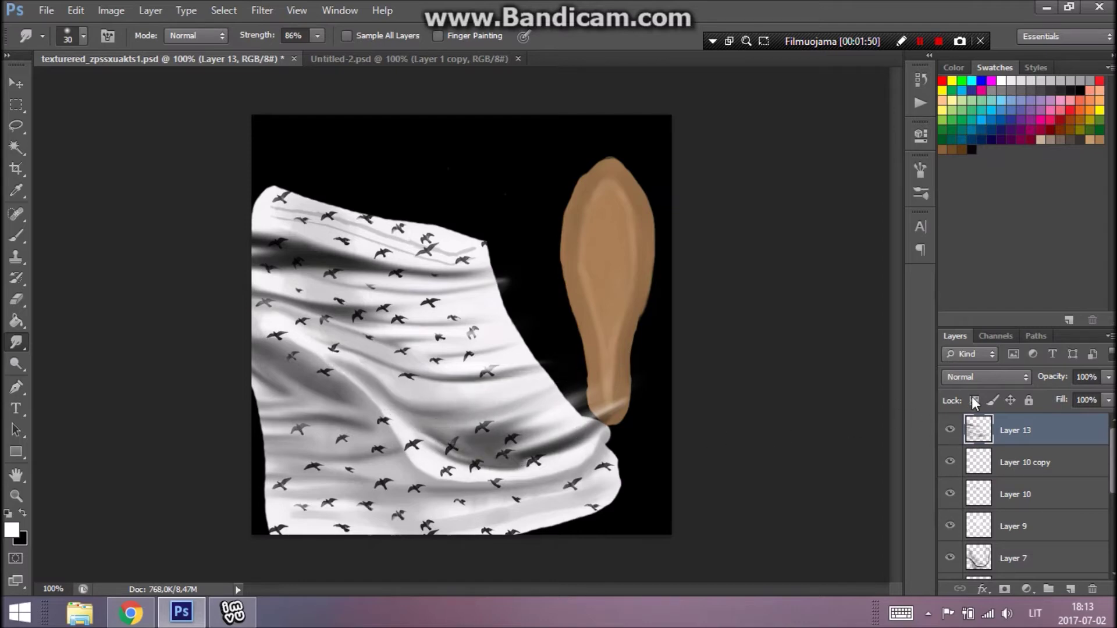
{"action": "left_click_drag", "start_coordinate": [1105, 385], "coordinate": [1056, 397]}
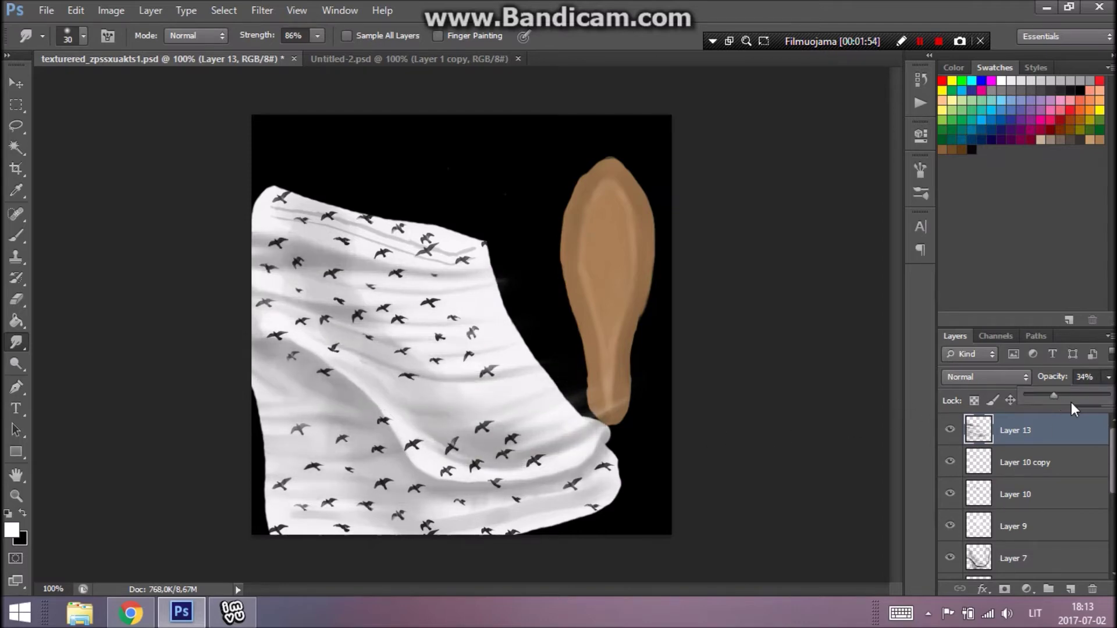
- Save the creased boot texture for the web as PNG-24 over an existing image file and switch to the IMVU editor
{"action": "left_click", "coordinate": [56, 4]}
{"action": "left_click", "coordinate": [67, 241]}
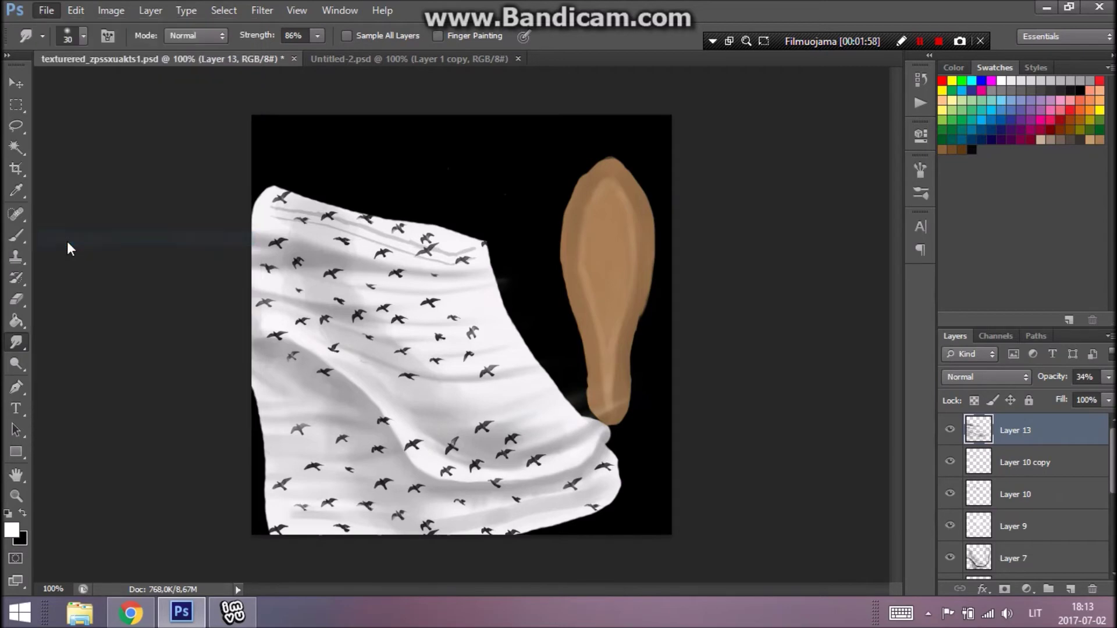
{"action": "left_click", "coordinate": [697, 583]}
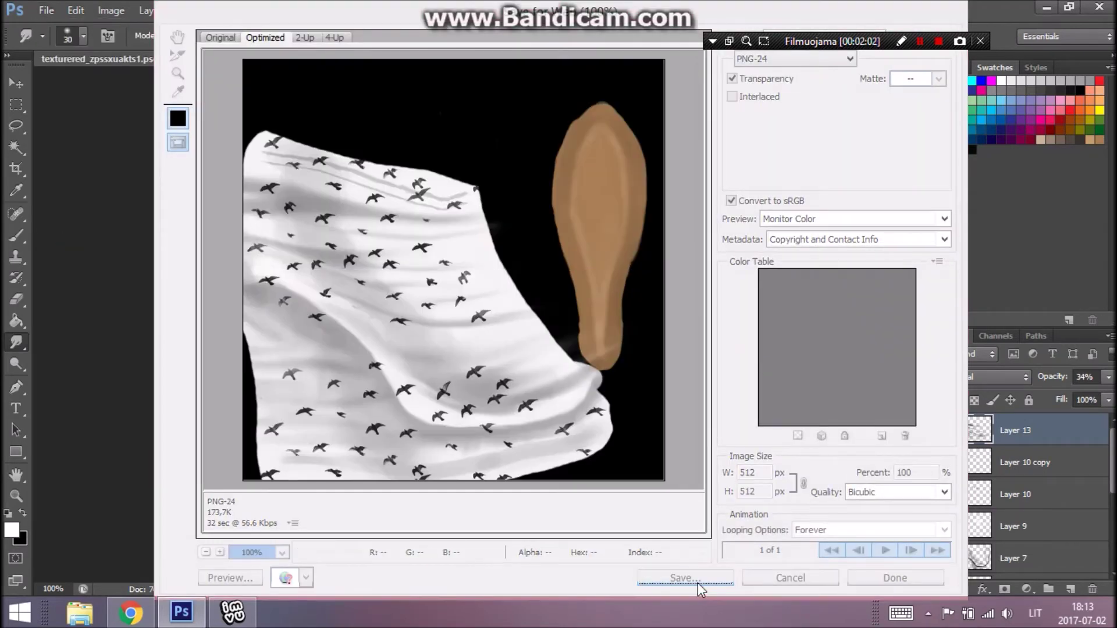
{"action": "left_click", "coordinate": [562, 131]}
{"action": "double_click", "coordinate": [562, 131]}
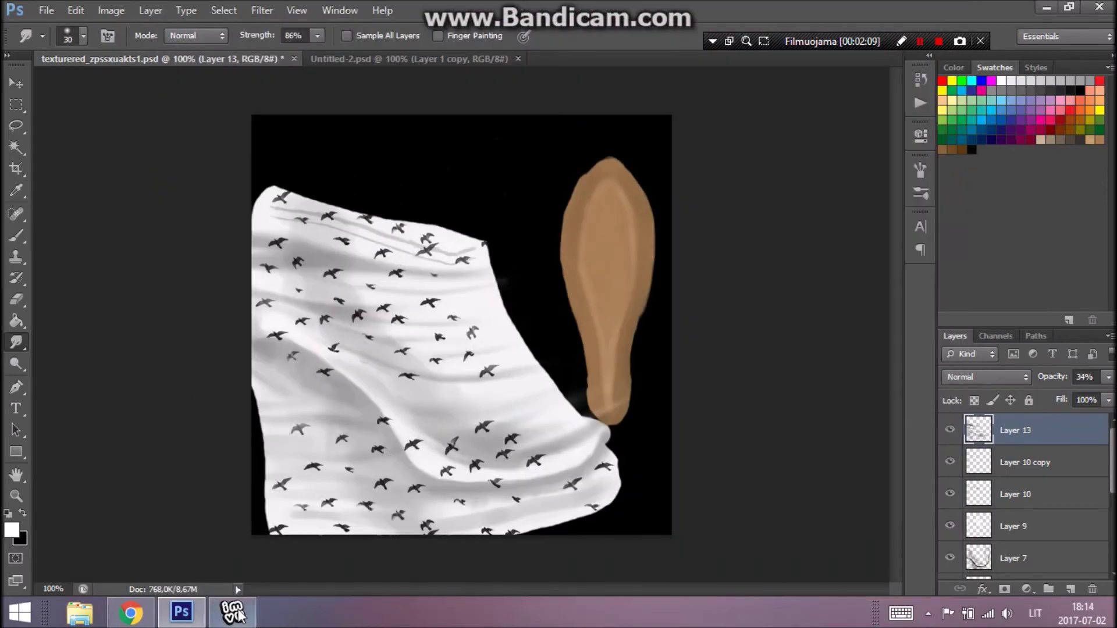
{"action": "left_click", "coordinate": [233, 612]}
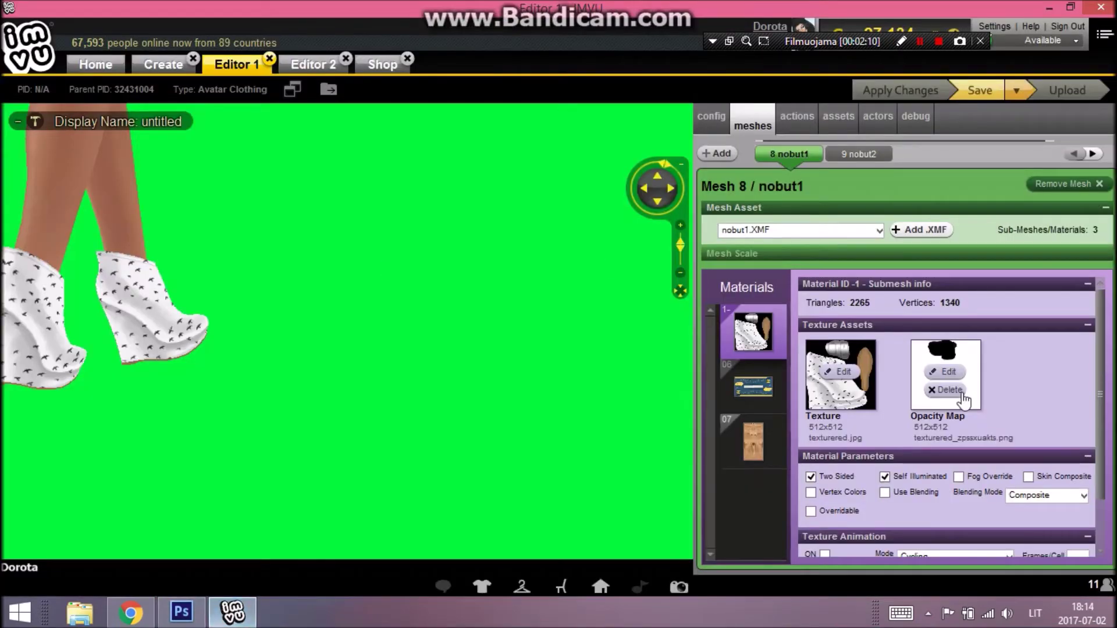
- Load texturered_zpssxuakts1 as the texture of the nobut1 boot material and inspect the boots on the avatar
{"action": "left_click", "coordinate": [843, 375]}
{"action": "left_click", "coordinate": [588, 244]}
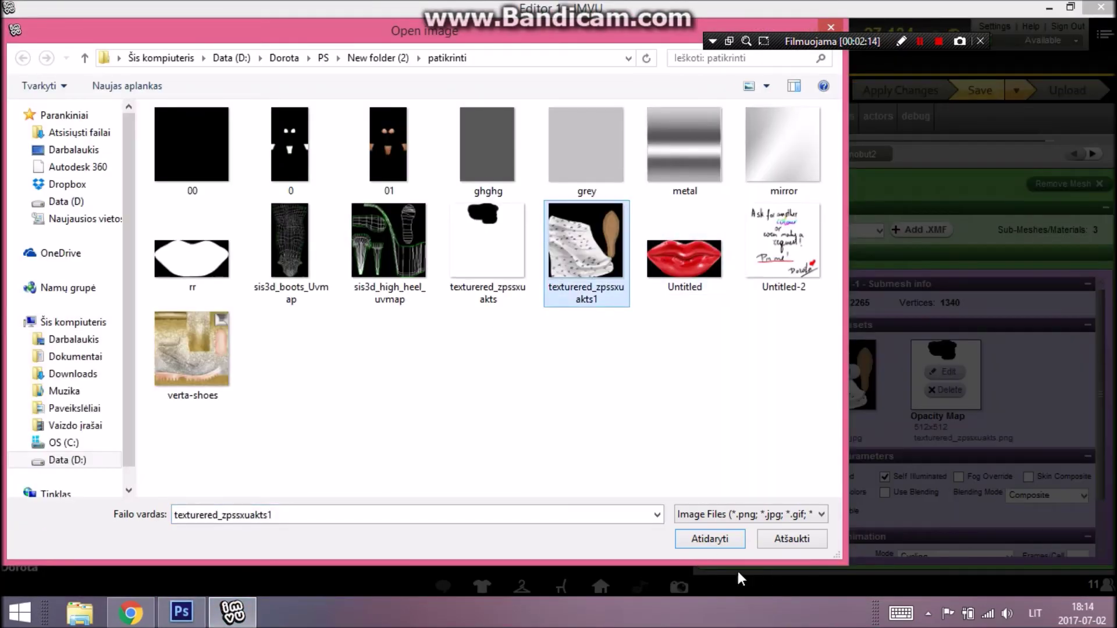
{"action": "left_click", "coordinate": [703, 541]}
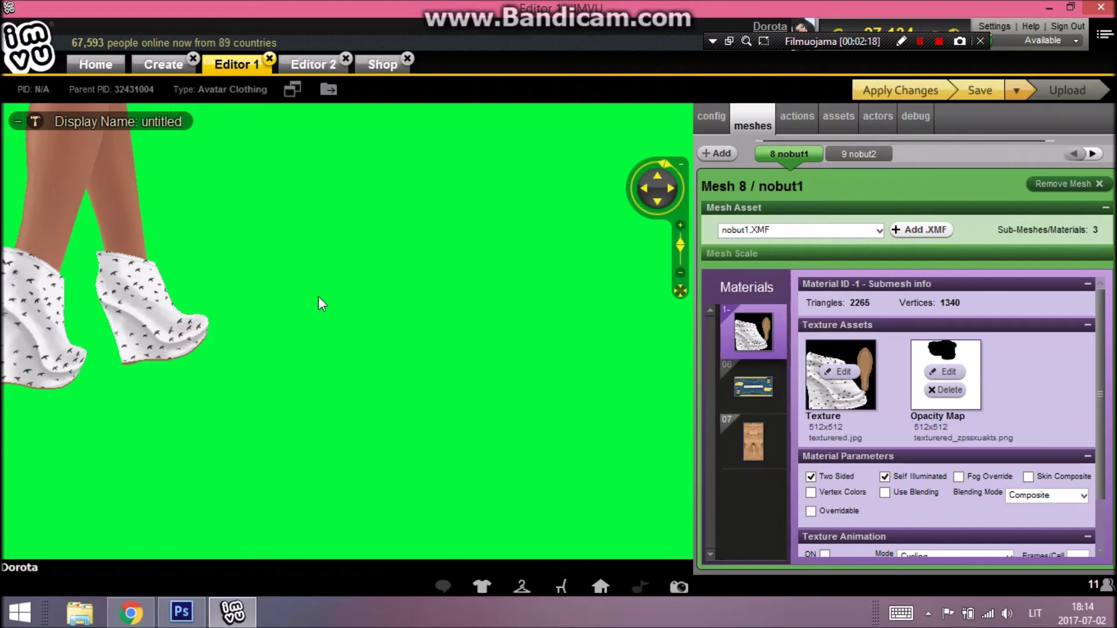
{"action": "left_click_drag", "start_coordinate": [313, 309], "coordinate": [427, 351]}
{"action": "left_click_drag", "start_coordinate": [119, 323], "coordinate": [468, 377]}
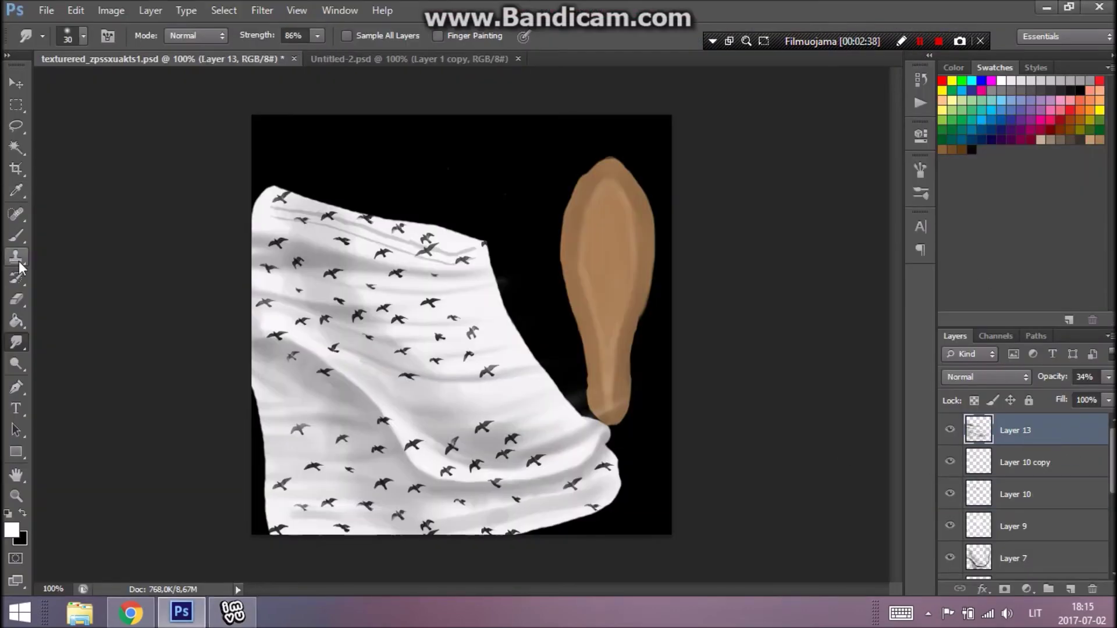
- Switch to Photoshop and erase the stray smudge over the narrow heel end of the brown sole on Layer 13
{"action": "left_click", "coordinate": [17, 299]}
{"action": "left_click_drag", "start_coordinate": [623, 402], "coordinate": [631, 408]}
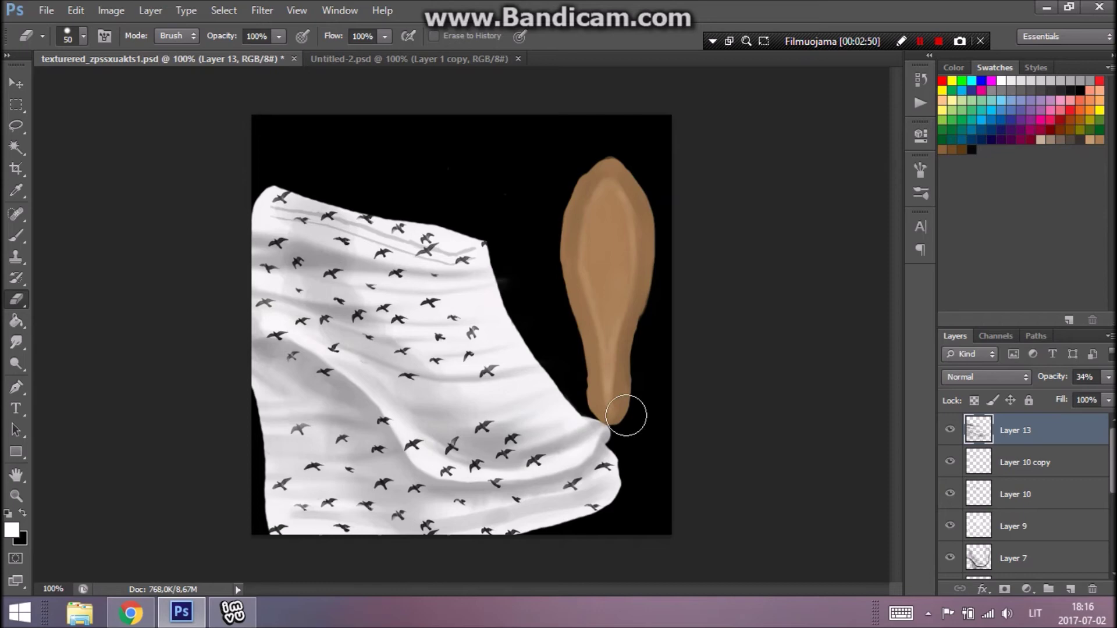
- Select all layers and Group 1 above the Background and combine them into a single layer group
{"action": "left_click", "coordinate": [1049, 470], "text": "ctrl"}
{"action": "left_click", "coordinate": [1049, 504], "text": "ctrl"}
{"action": "left_click", "coordinate": [1051, 505], "text": "ctrl"}
{"action": "scroll", "coordinate": [1081, 523], "scroll_direction": "down", "scroll_amount": 3}
{"action": "scroll", "coordinate": [1076, 519], "scroll_direction": "up", "scroll_amount": 3}
{"action": "left_click", "coordinate": [1062, 501], "text": "ctrl"}
{"action": "left_click", "coordinate": [1051, 528], "text": "ctrl"}
{"action": "left_click", "coordinate": [1043, 558], "text": "ctrl"}
{"action": "scroll", "coordinate": [1049, 521], "scroll_direction": "down", "scroll_amount": 3}
{"action": "left_click", "coordinate": [1039, 493], "text": "ctrl"}
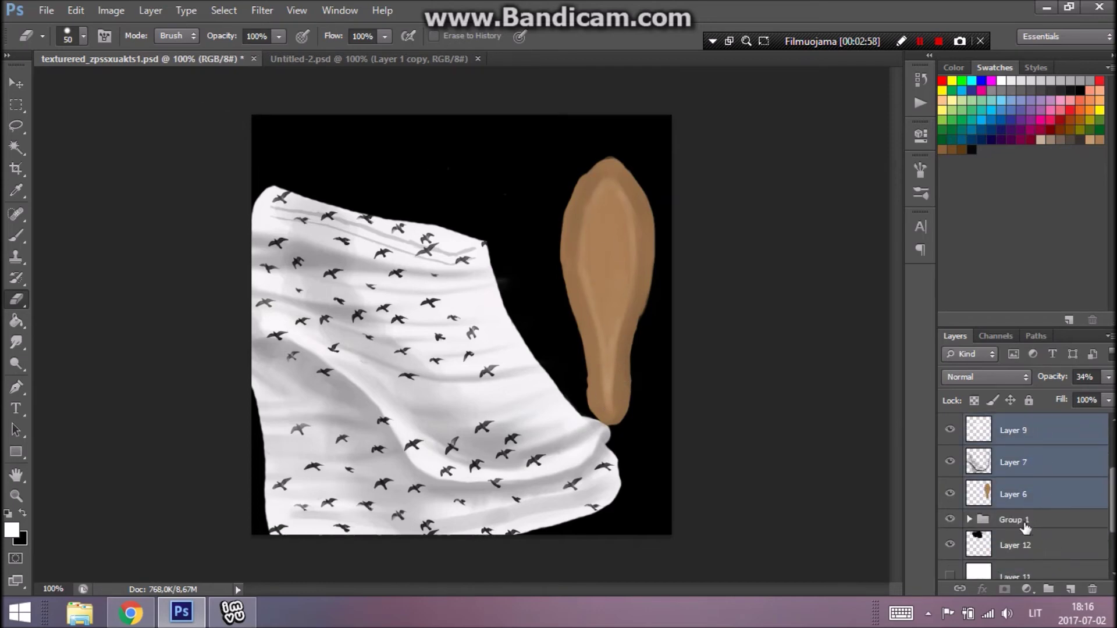
{"action": "left_click", "coordinate": [1026, 520], "text": "ctrl"}
{"action": "left_click", "coordinate": [1017, 556], "text": "ctrl"}
{"action": "scroll", "coordinate": [1016, 563], "scroll_direction": "down", "scroll_amount": 3}
{"action": "left_click", "coordinate": [1012, 503], "text": "ctrl"}
{"action": "left_click", "coordinate": [1020, 531], "text": "ctrl"}
{"action": "key", "text": "ctrl+g"}
- Duplicate Group 2 and merge the copy into a single layer
{"action": "right_click", "coordinate": [1023, 427]}
{"action": "left_click", "coordinate": [983, 37]}
{"action": "left_click", "coordinate": [722, 182]}
{"action": "right_click", "coordinate": [1045, 420]}
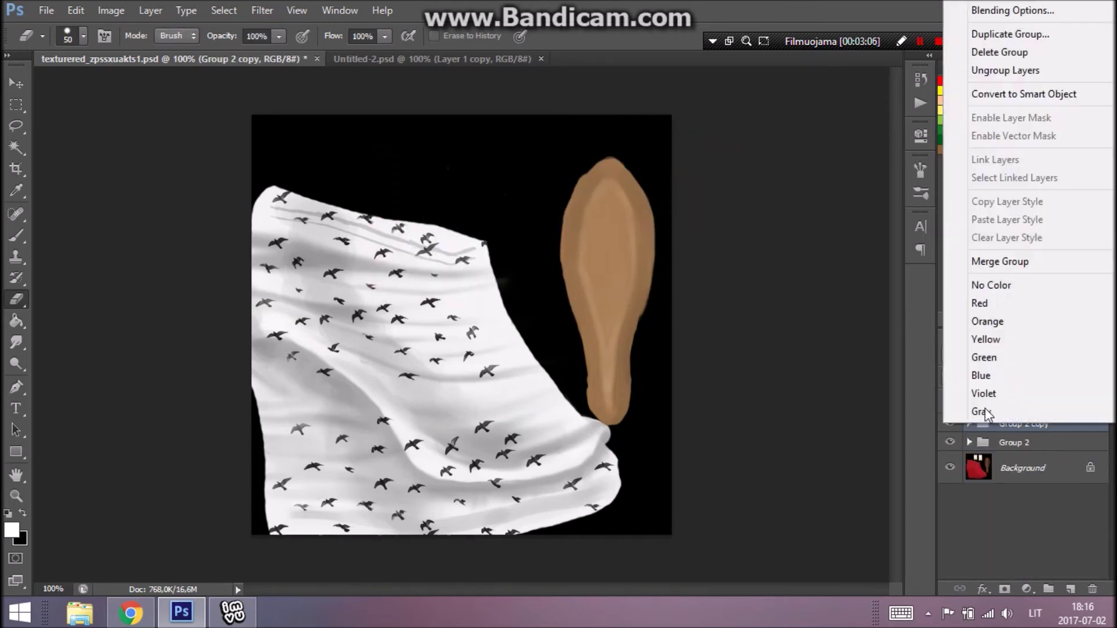
{"action": "left_click", "coordinate": [1002, 255]}
- Sharpen the merged boot texture with the Paint Daubs filter at brush size 1, sharpness 2 and the Simple brush type
{"action": "left_click", "coordinate": [263, 11]}
{"action": "left_click", "coordinate": [268, 28]}
{"action": "left_click", "coordinate": [265, 11]}
{"action": "left_click", "coordinate": [279, 75]}
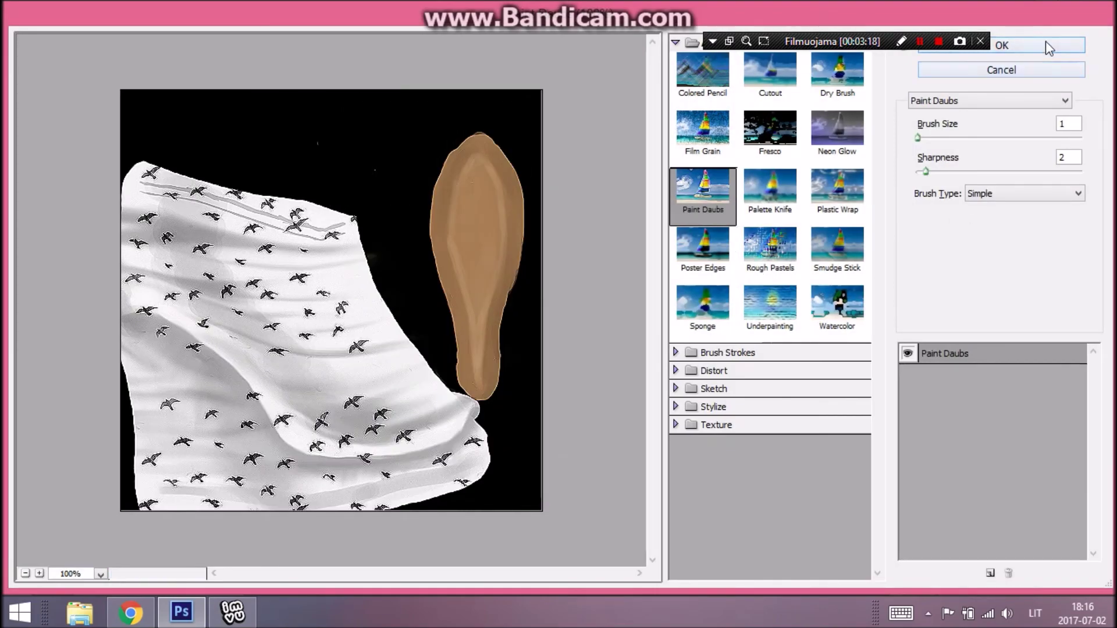
{"action": "left_click", "coordinate": [1044, 66]}
- Save the sharpened texture for the web as a 512 x 512 px PNG-24 over texturered_zpssxuakts1.png
{"action": "left_click", "coordinate": [46, 11]}
{"action": "left_click", "coordinate": [64, 240]}
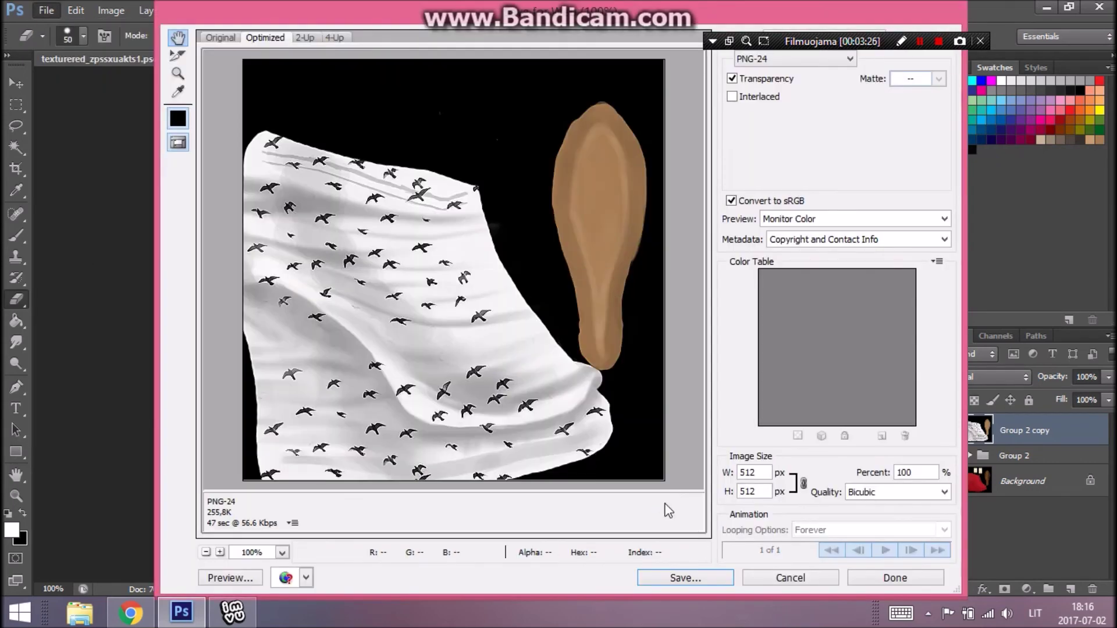
{"action": "left_click", "coordinate": [686, 578]}
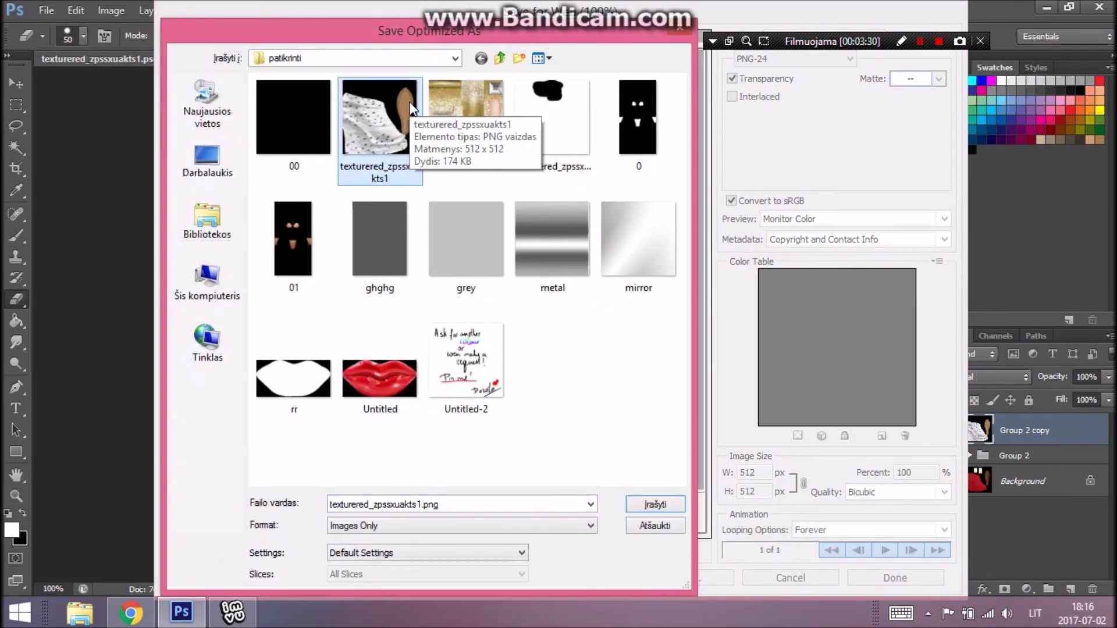
{"action": "key", "text": "Return"}
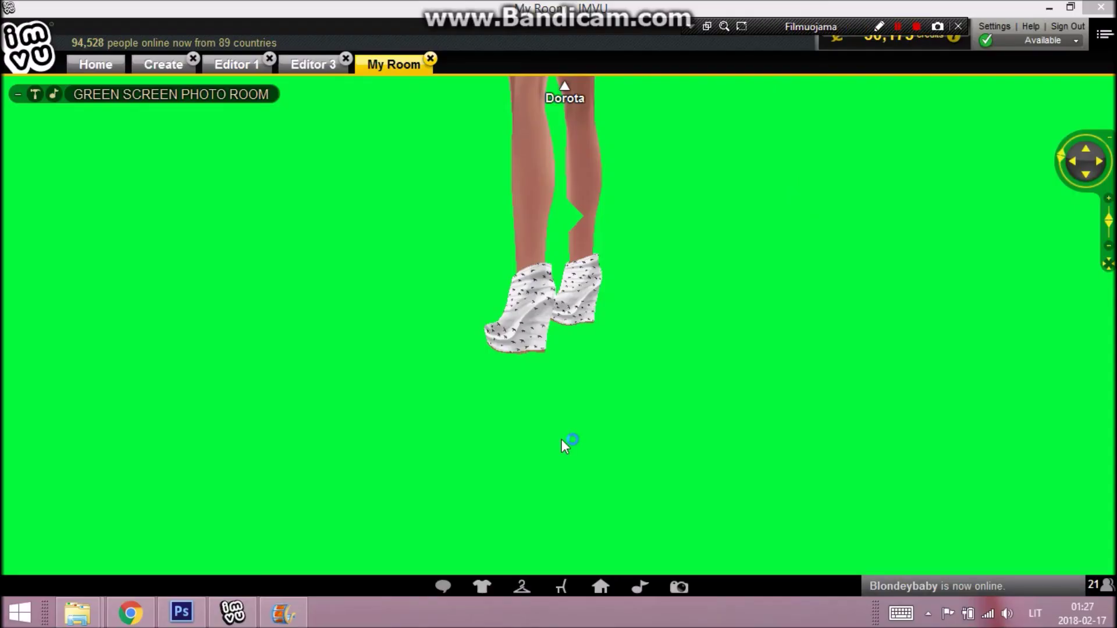
- Examine the finished wedge boots on the avatar from another angle in IMVU's green screen photo room
{"action": "left_click_drag", "start_coordinate": [561, 439], "coordinate": [896, 417]}
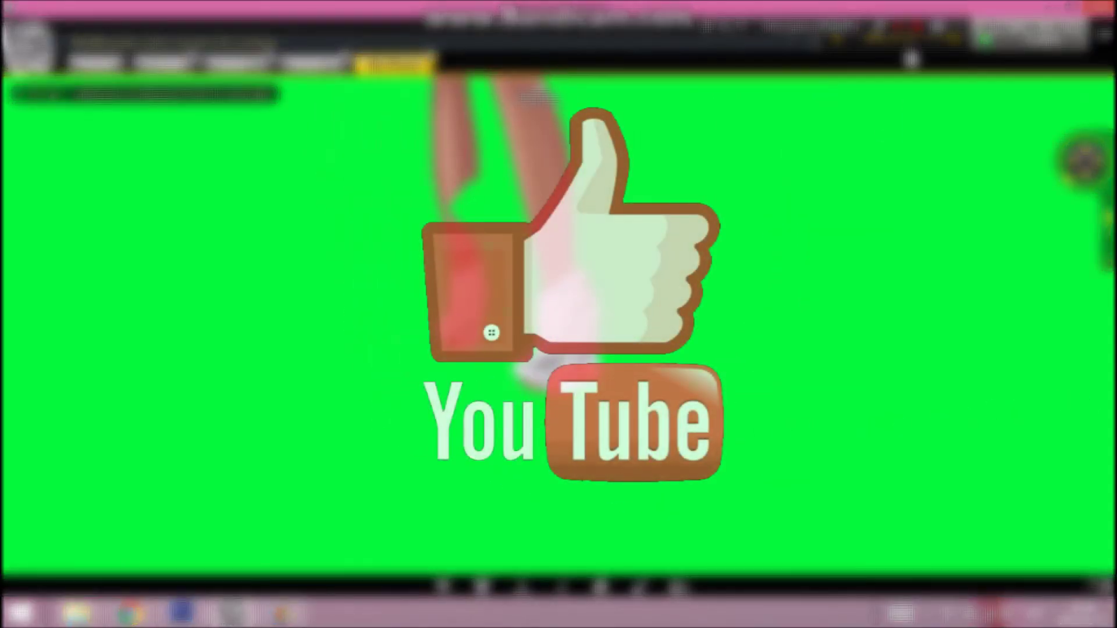